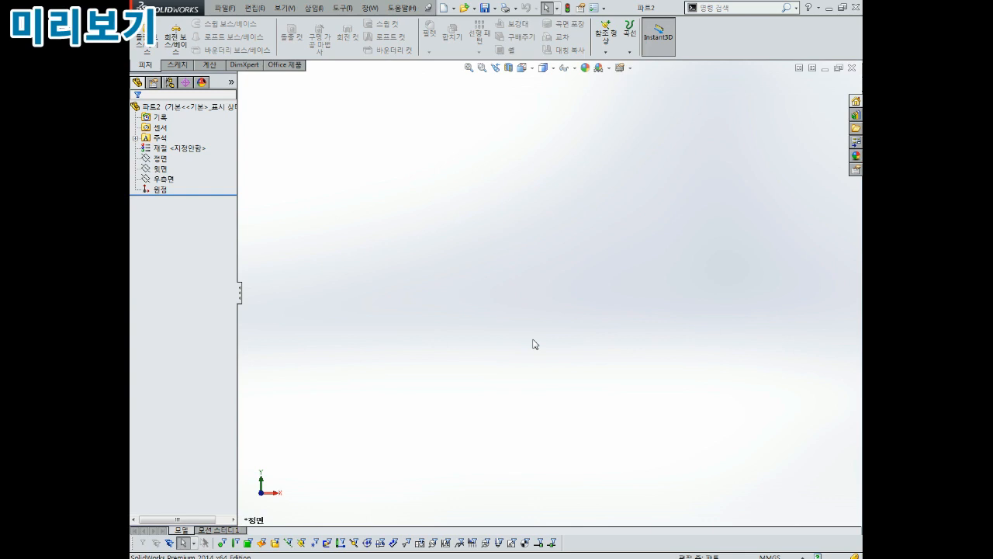
Sketch a circle centred on the origin on the top plane and dimension its diameter to 36 mm
left_click(171, 155)
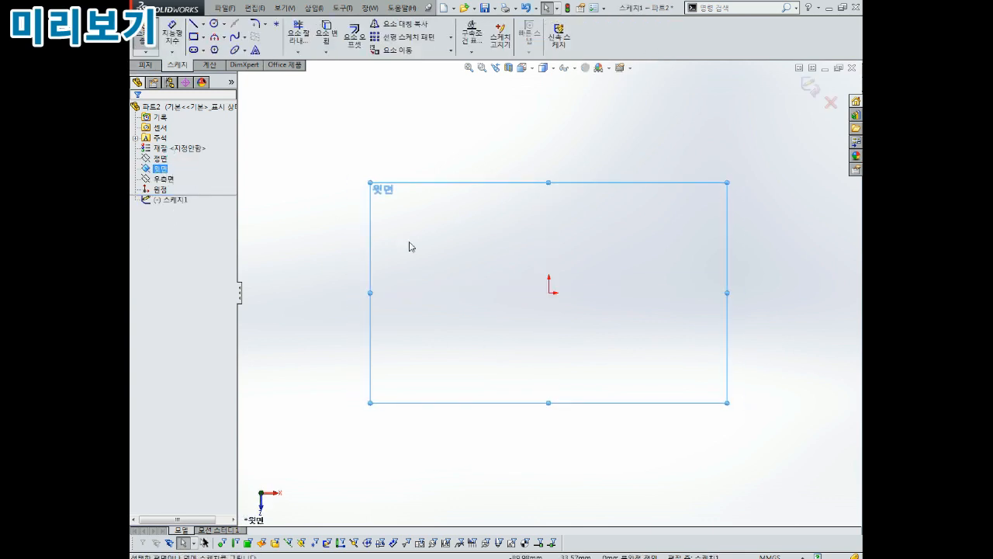
left_click(218, 25)
left_click(549, 292)
left_click(575, 254)
right_click_drag(574, 254, 587, 217)
left_click(576, 256)
left_click(589, 208)
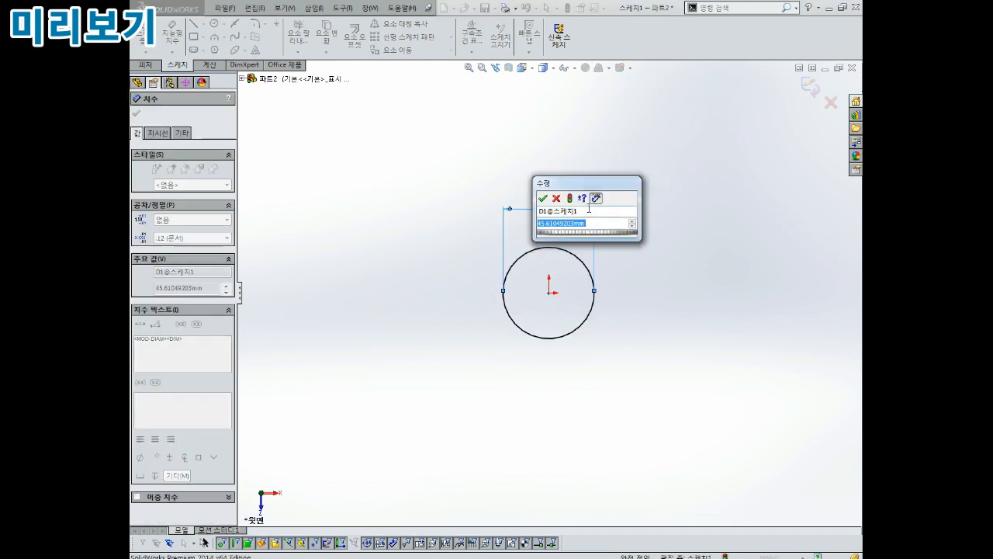
type("36")
key("Return")
scroll(555, 239, "down", 5)
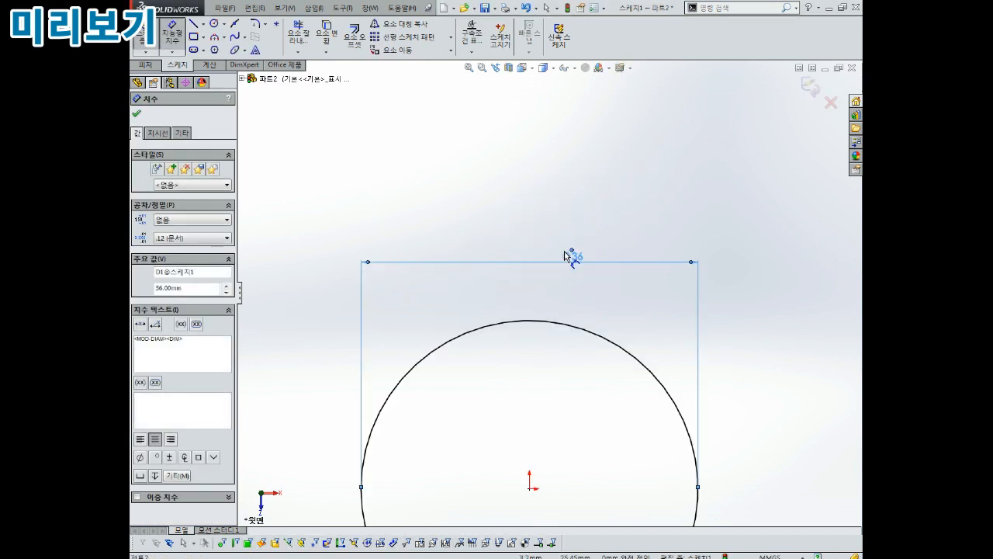
scroll(562, 320, "up", 5)
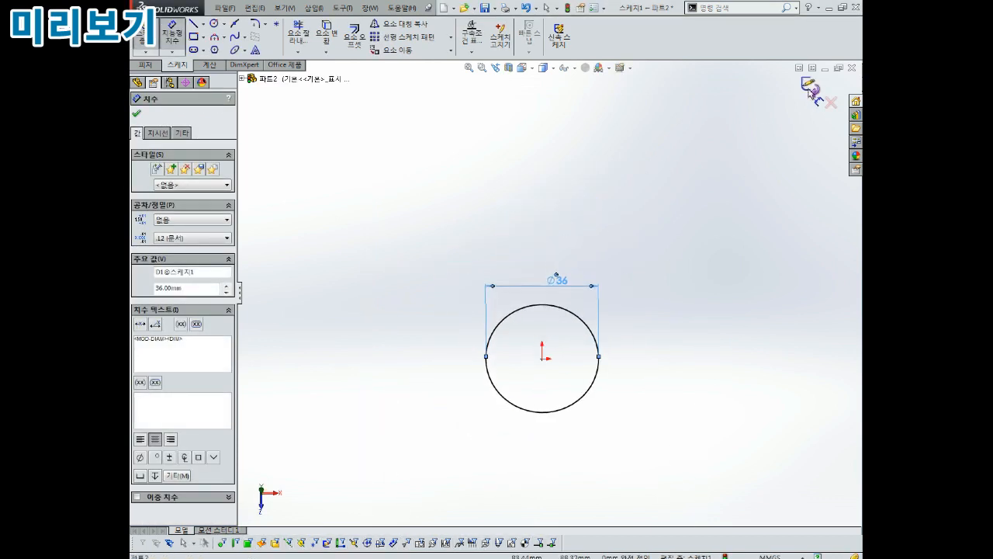
Finish the circle sketch and extrude it upward 8 mm as a boss
left_click(809, 90)
left_click(146, 37)
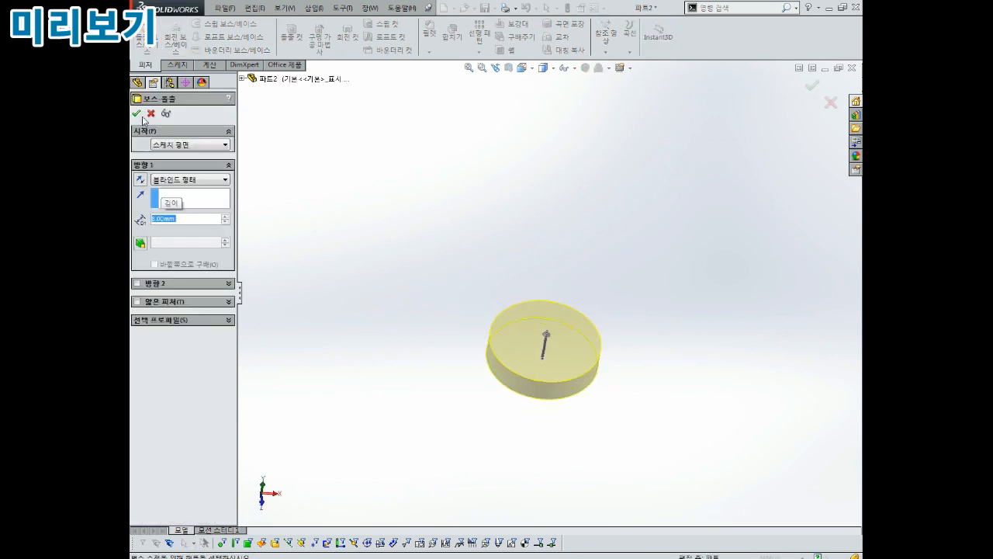
left_click(137, 113)
On the disc's top face, sketch a circle centred on the origin and dimension its diameter to 65 mm
scroll(545, 270, "down", 1)
left_click(550, 336)
left_click(585, 312)
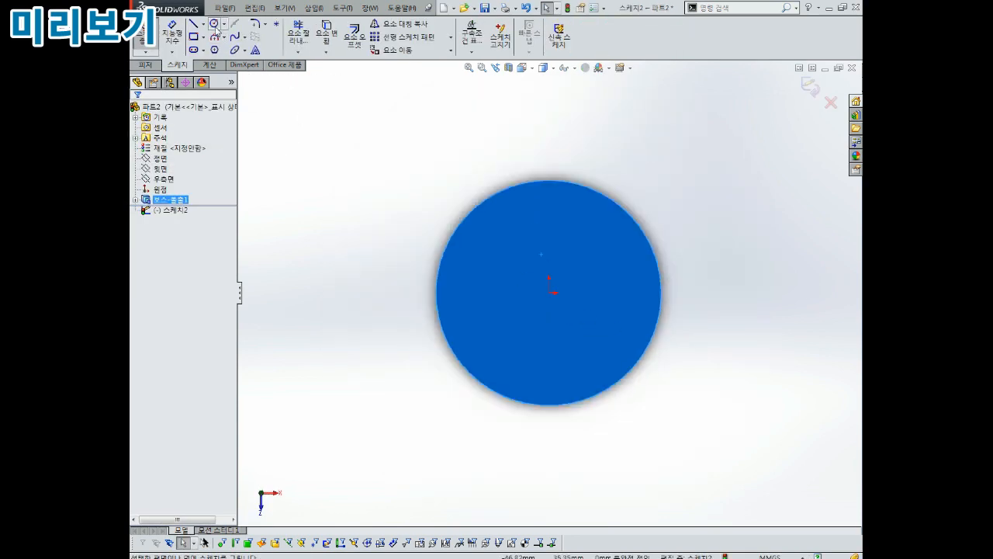
left_click(215, 24)
left_click(548, 293)
left_click(660, 155)
scroll(660, 155, "up", 3)
left_click(624, 217)
left_click(648, 164)
type("65")
key("Return")
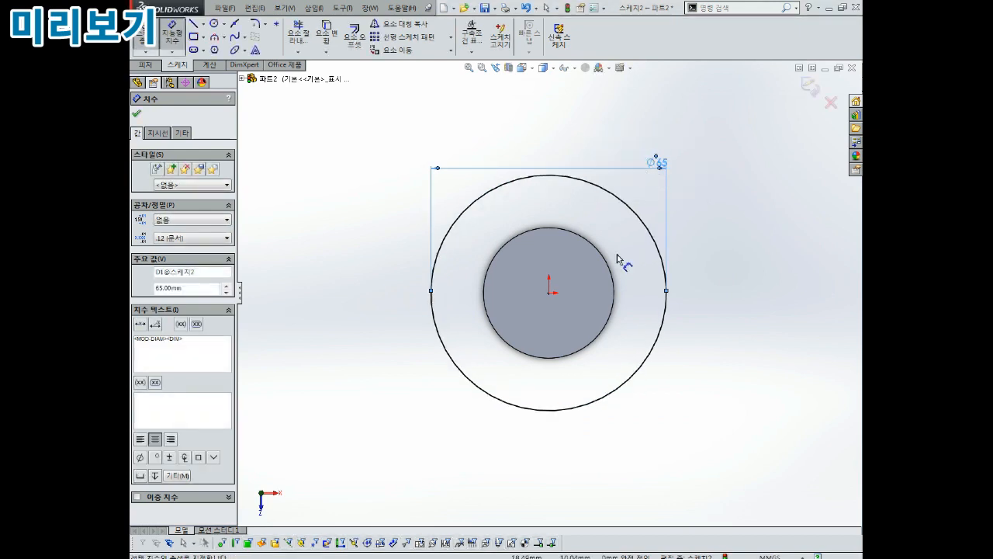
Finish the 65 mm circle sketch and extrude it upward 16 mm to form the flange
scroll(564, 311, "up", 2)
mouse_move(563, 310)
middle_mouse_down()
mouse_move(569, 153)
mouse_move(569, 207)
middle_mouse_up()
left_click(809, 88)
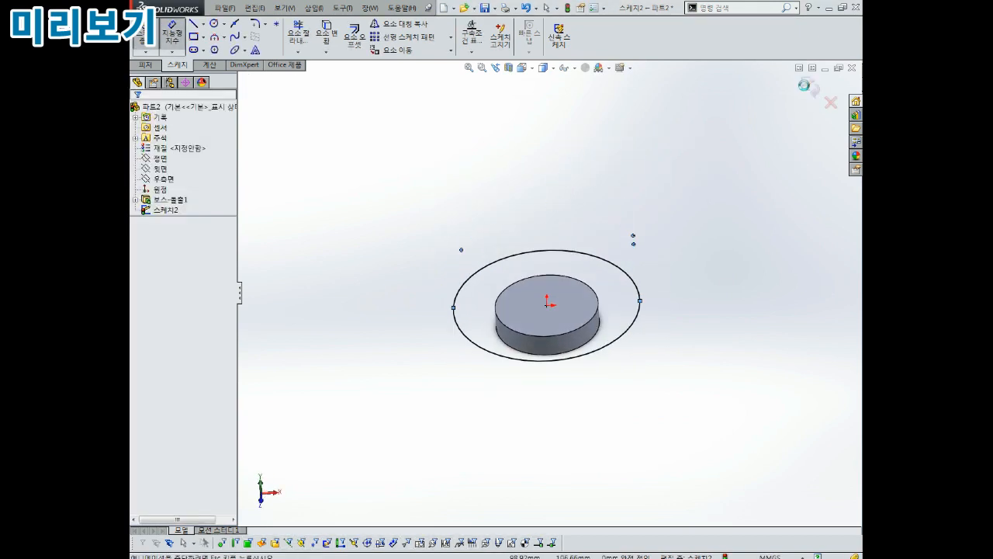
left_click(146, 36)
key("Return")
left_click(136, 113)
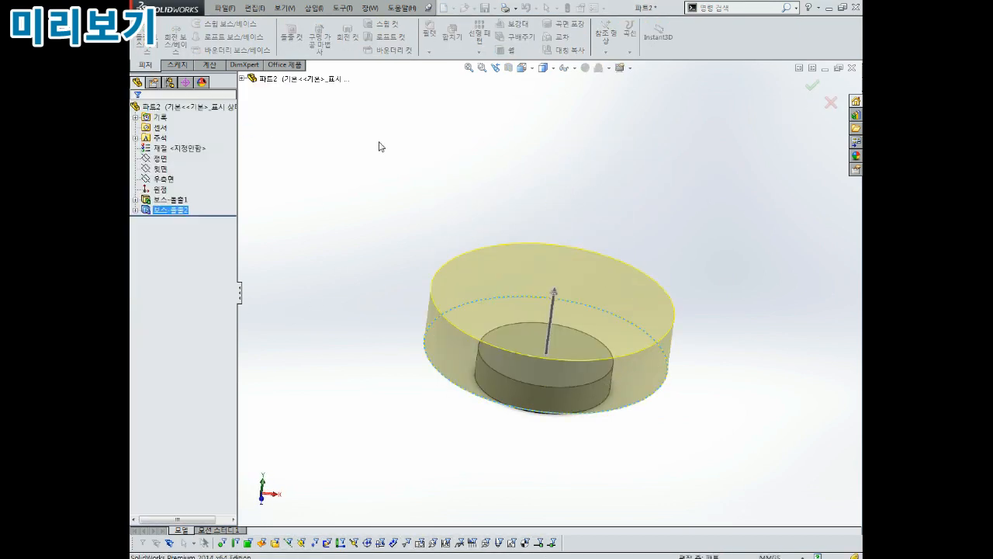
Open a sketch on the right plane and draw a corner rectangle standing on the flange's top edge
scroll(550, 300, "up", 2)
middle_click_drag(550, 299, 536, 243)
middle_click_drag(364, 235, 341, 208)
middle_click_drag(457, 220, 443, 250)
left_click(161, 178)
left_click(175, 164)
scroll(483, 271, "up", 3)
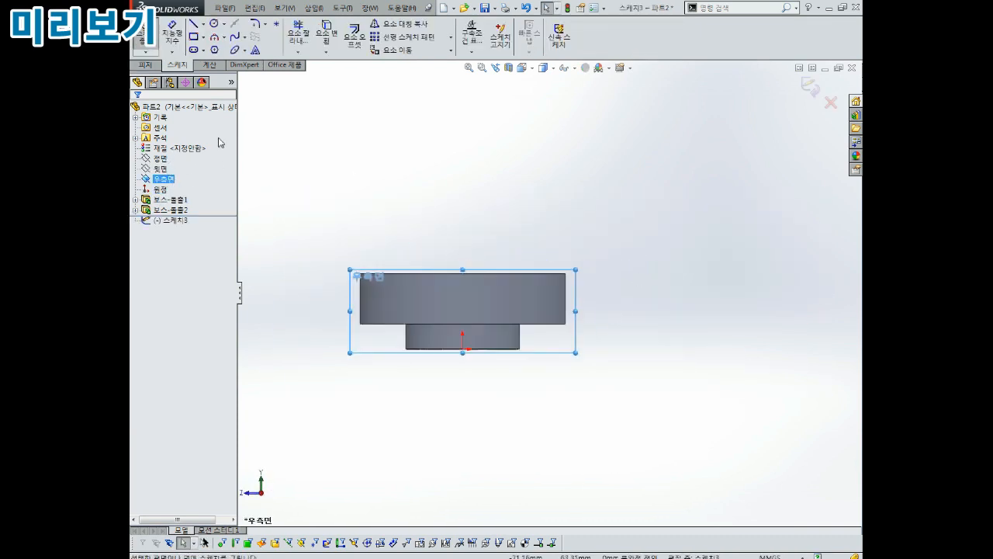
left_click(194, 37)
left_click_drag(409, 273, 526, 140)
Dimension the rectangle's width to 48 mm and its top line to 74 mm above the lower disc's bottom edge
right_click_drag(611, 204, 608, 148)
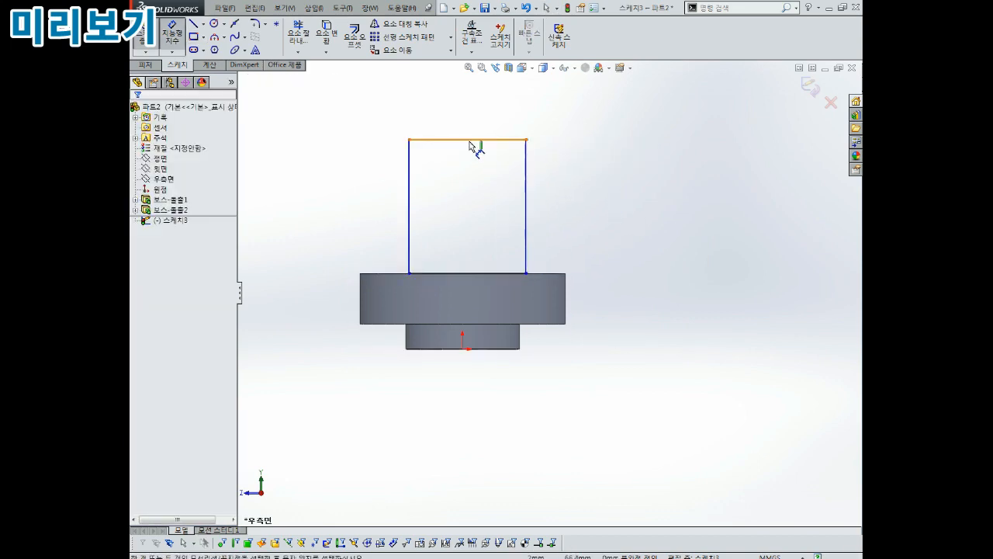
left_click(470, 139)
left_click(471, 107)
type("48")
key("Return")
left_click(555, 140)
left_click(612, 211)
type("74")
key("Return")
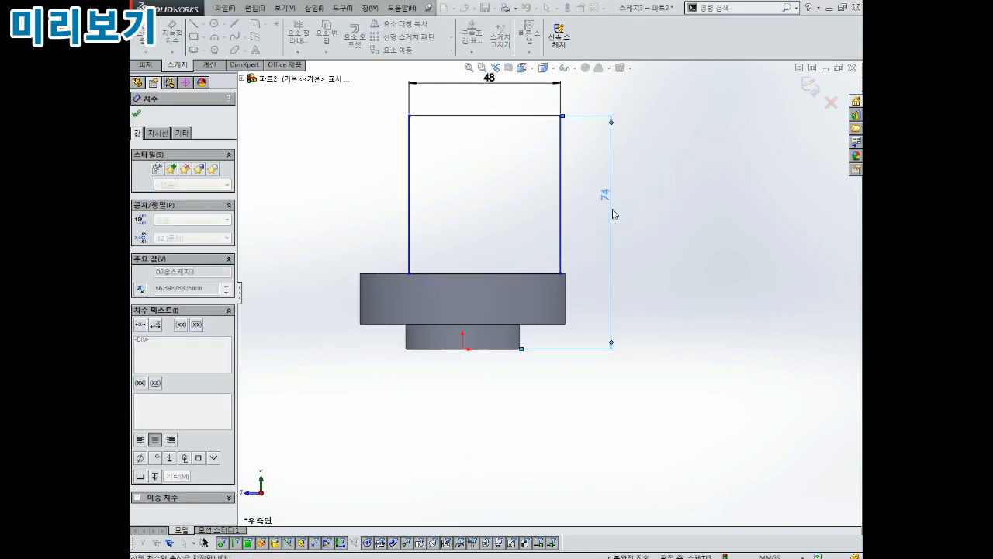
Dimension the rectangle's left side to 24 mm from the origin
left_click(409, 246)
left_click(463, 348)
left_click(442, 394)
type("24.00mm")
Draw a horizontal line about 31 mm long inside the rectangle, just below its top line
scroll(406, 238, "down", 1)
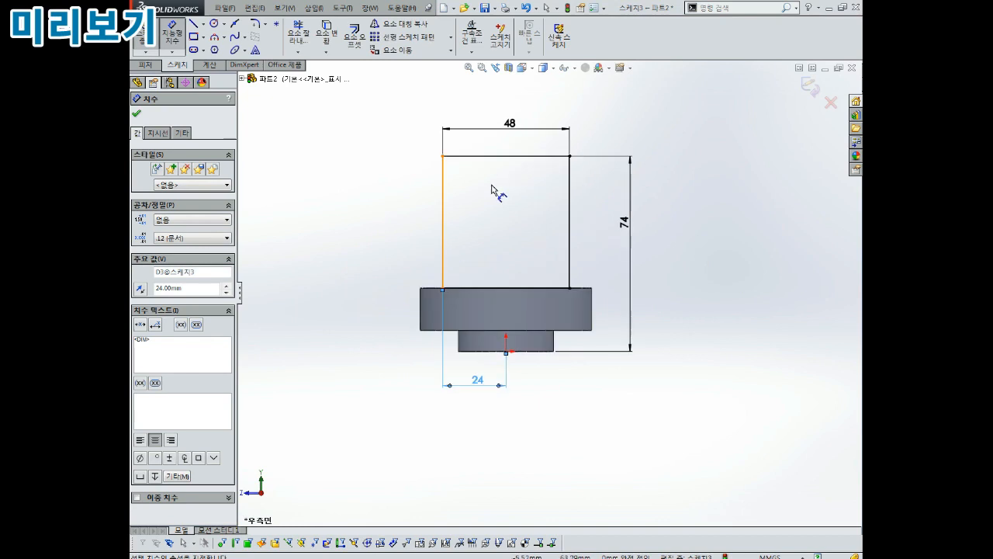
scroll(520, 167, "down", 2)
left_click(194, 24)
left_click(449, 183)
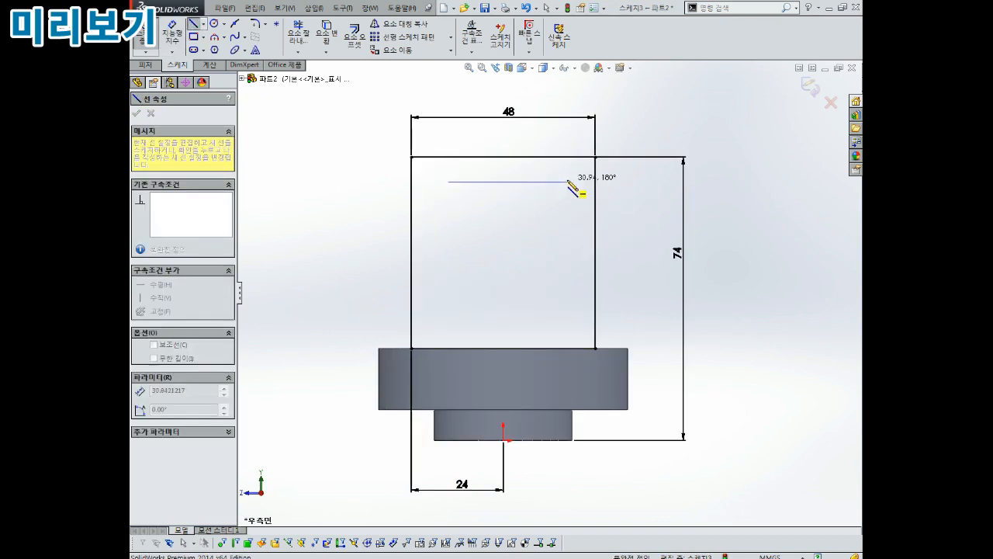
left_click(568, 182)
key("Escape")
scroll(550, 291, "up", 1)
scroll(549, 278, "down", 1)
Dimension the inner line to 62 mm above the flange's bottom edge and set its length to 30 mm
right_click_drag(535, 276, 519, 245)
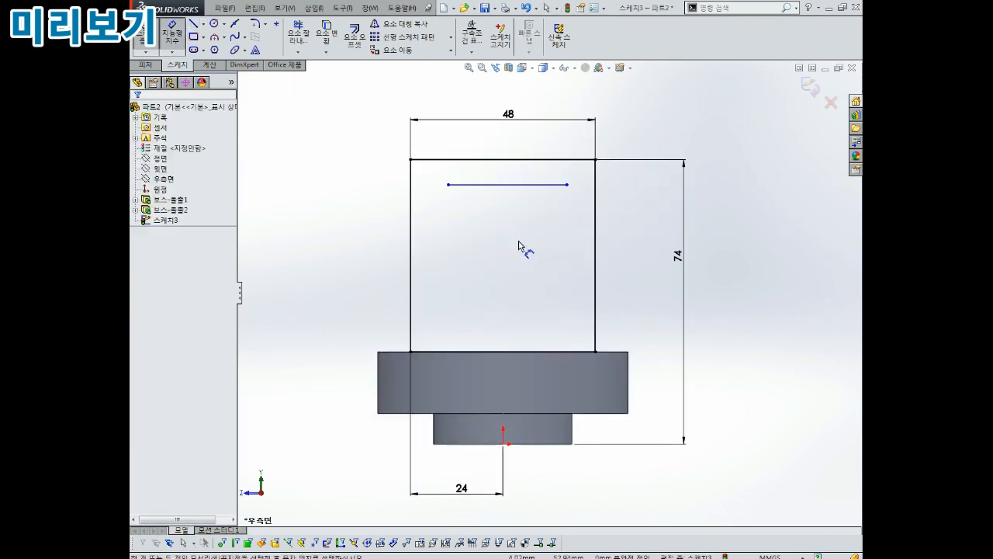
left_click(548, 184)
left_click(644, 276)
type("62")
key("Return")
left_click(503, 174)
left_click(497, 208)
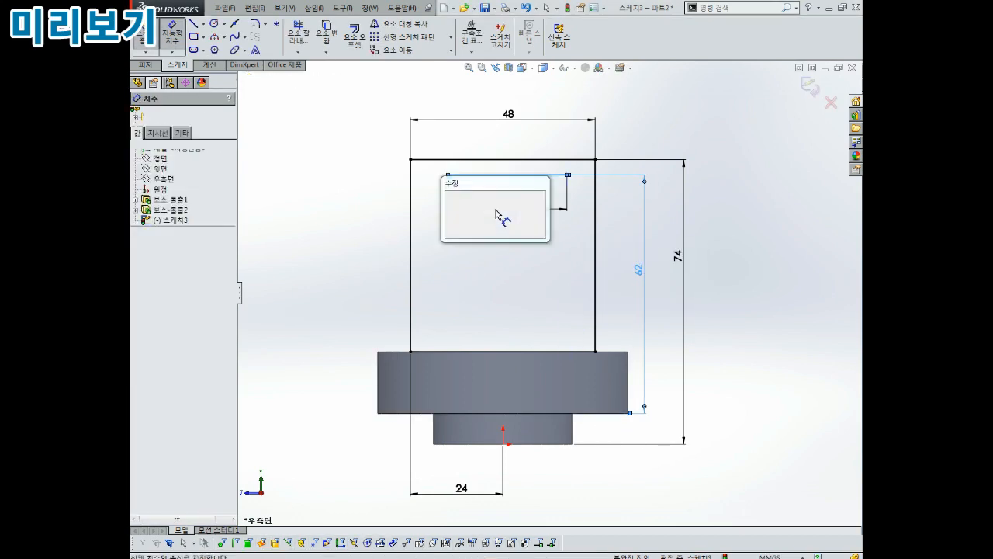
type("30")
key("Return")
Dimension the inner line's left endpoint to 15 mm from the origin
left_click(448, 175)
left_click(503, 443)
left_click(476, 471)
type("15")
key("Return")
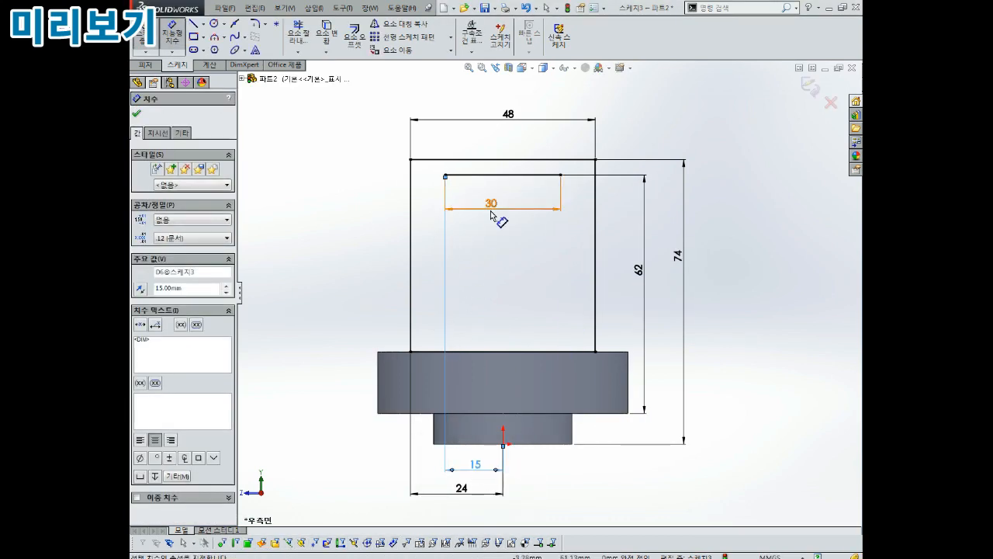
Draw a circle of about 10.7 mm radius above each end of the inner line, passing through the line's endpoint
scroll(524, 152, "down", 1)
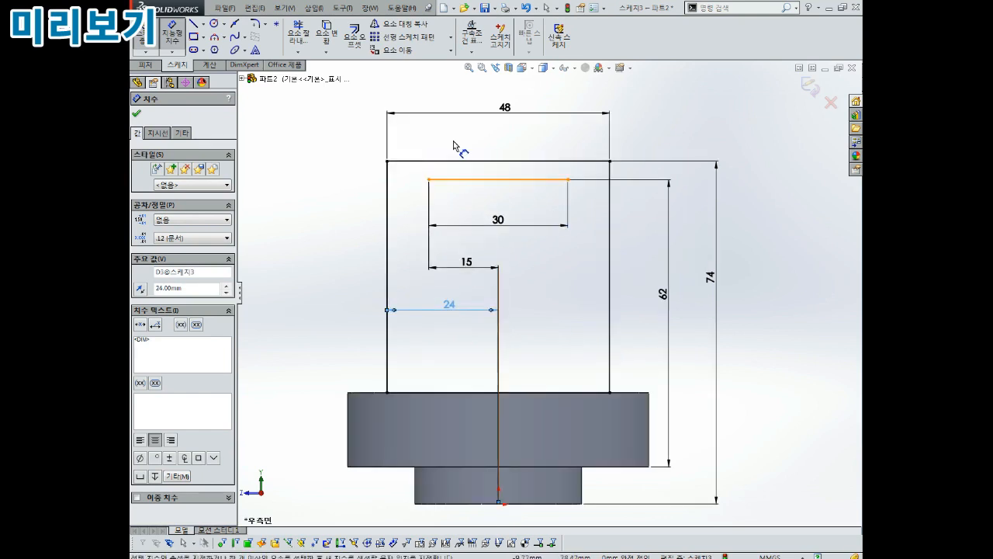
scroll(443, 145, "down", 1)
right_click_drag(443, 145, 416, 148)
left_click_drag(463, 173, 463, 233)
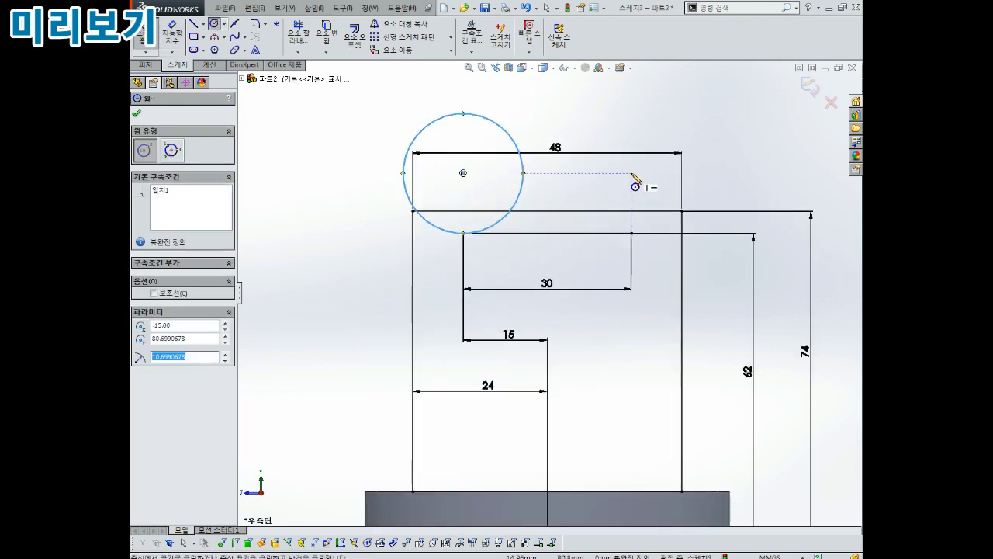
left_click_drag(631, 173, 631, 232)
middle_click_drag(618, 205, 582, 256, "ctrl")
key("Escape")
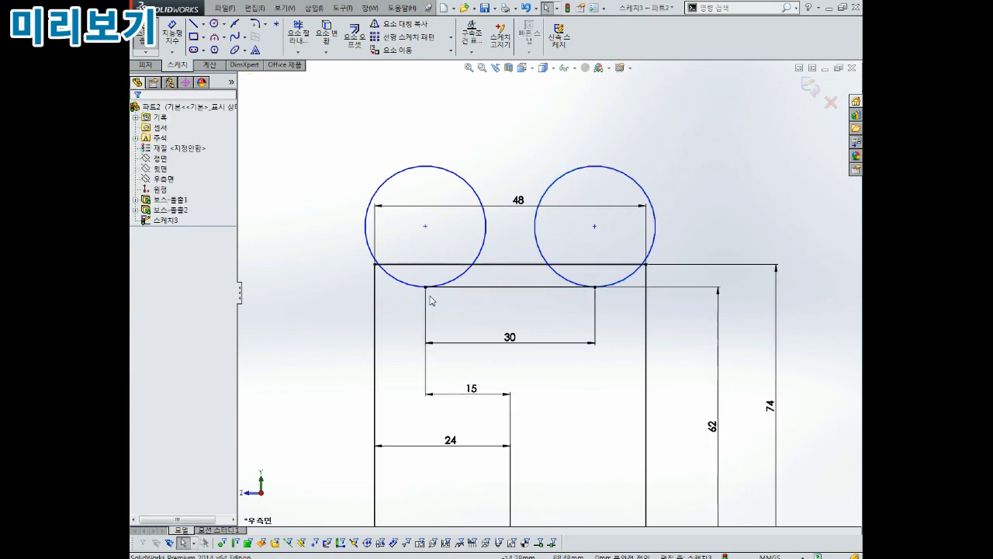
Relate each endpoint of the inner line vertically to the centre of the circle above it
left_click(425, 287)
left_click(425, 226, "ctrl")
key("Escape")
left_click(595, 287)
left_click(595, 226, "ctrl")
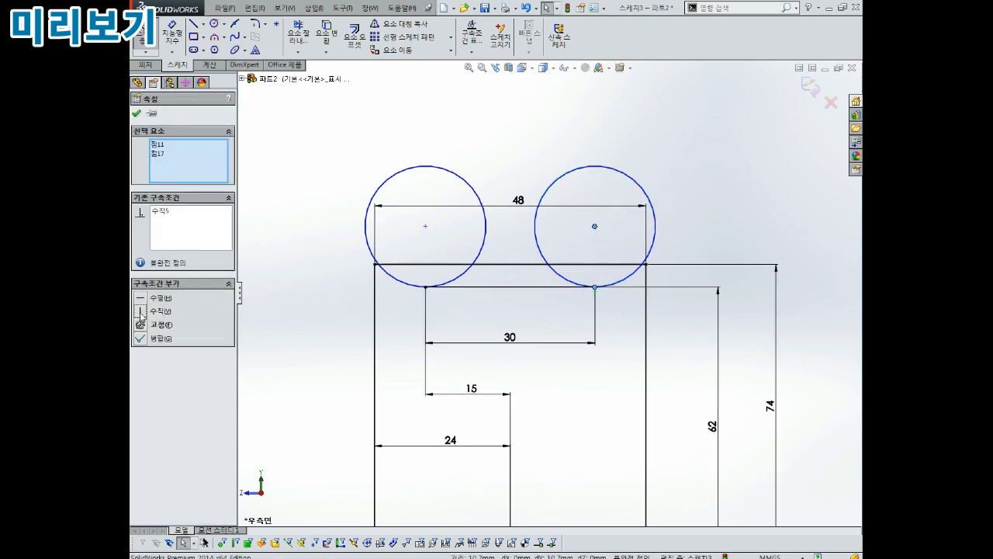
Dimension the diameters of both circles to 16 mm
left_click(172, 35)
left_click(451, 172)
left_click(469, 132)
type("16")
key("Return")
left_click(630, 177)
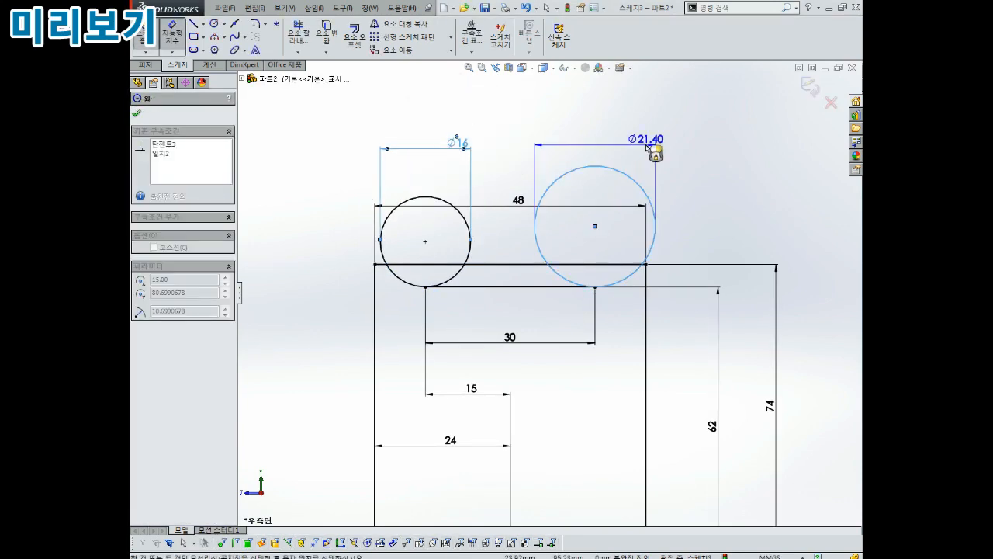
left_click(651, 147)
type("16")
key("Return")
Trim the excess circle portions and the rectangle's top line between them to leave a shallow recess with curved ends
scroll(547, 291, "up", 1)
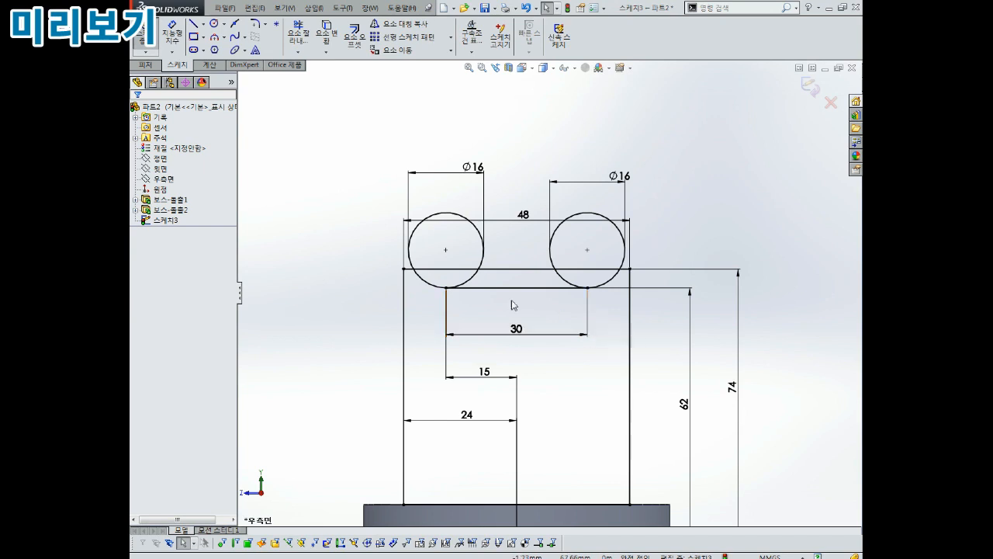
scroll(487, 283, "down", 3)
key("t")
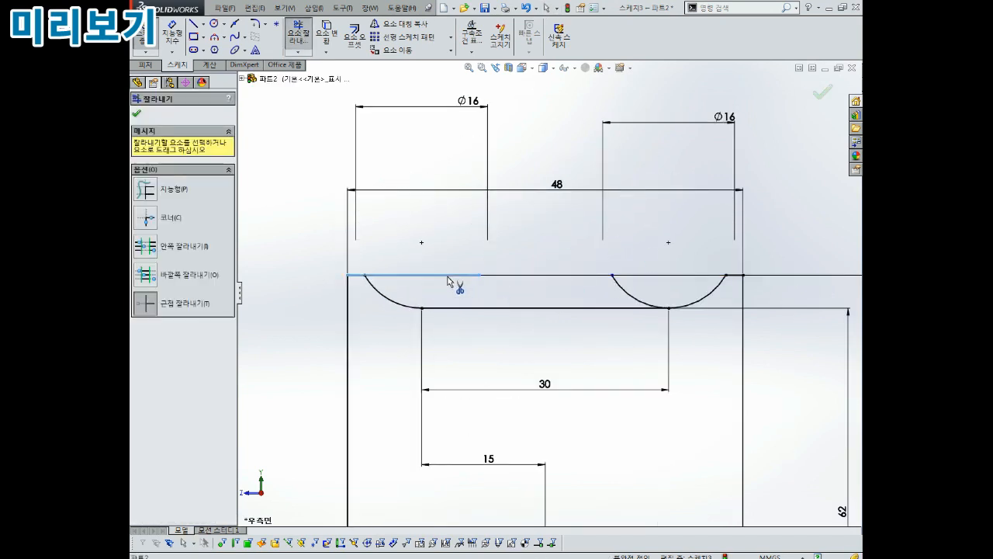
left_click(447, 276)
left_click(629, 293)
scroll(660, 355, "up", 3)
key("Escape")
Move the two 16 mm diameter dimensions below the 48 mm dimension, close to the arcs
scroll(624, 316, "down", 2)
scroll(556, 302, "up", 1)
scroll(501, 283, "down", 1)
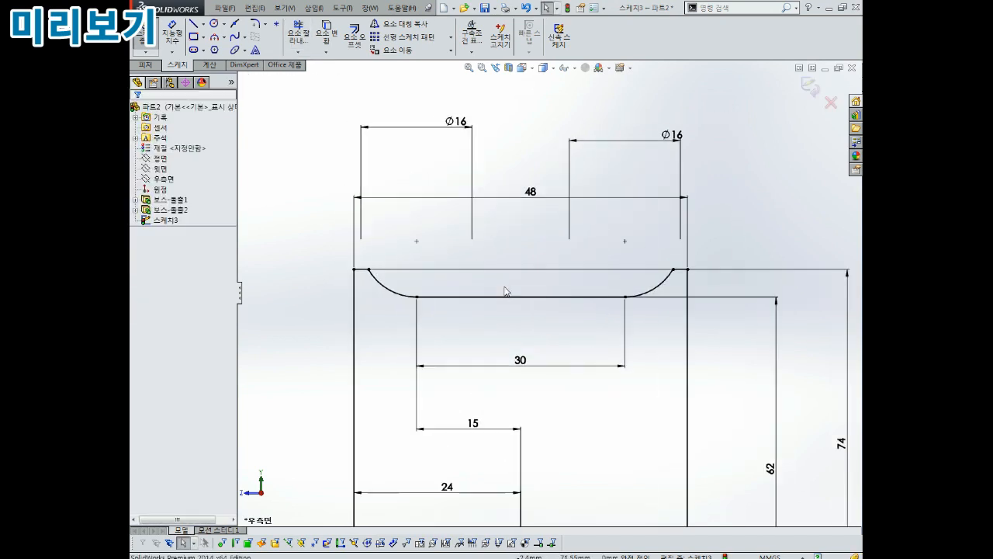
scroll(553, 289, "up", 2)
scroll(505, 286, "down", 2)
scroll(497, 283, "down", 1)
left_click_drag(472, 93, 443, 215)
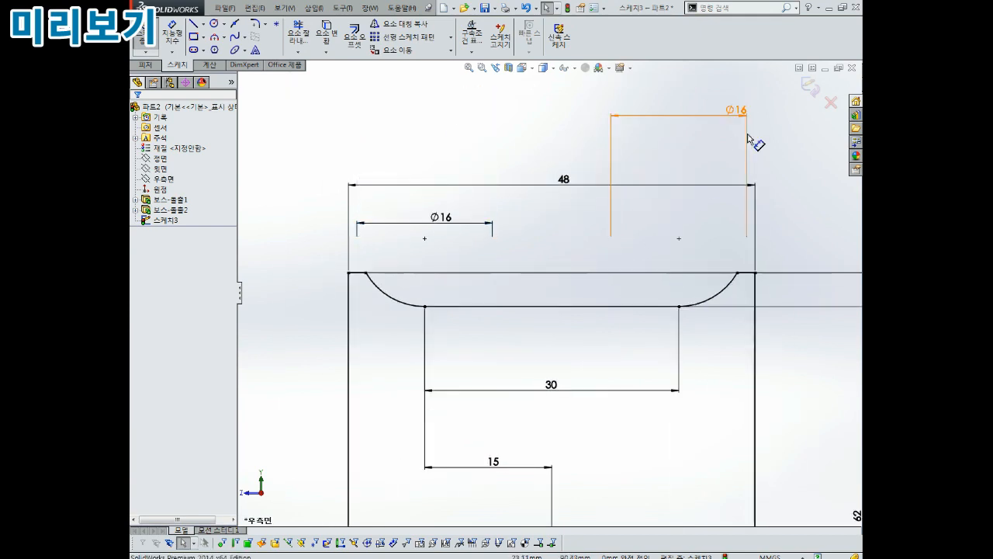
left_click_drag(746, 134, 717, 214)
Chamfer the profile's upper left corner with an equal distance of 1 mm
scroll(550, 295, "down", 2)
scroll(698, 306, "up", 2)
scroll(357, 242, "down", 1)
left_click(263, 48)
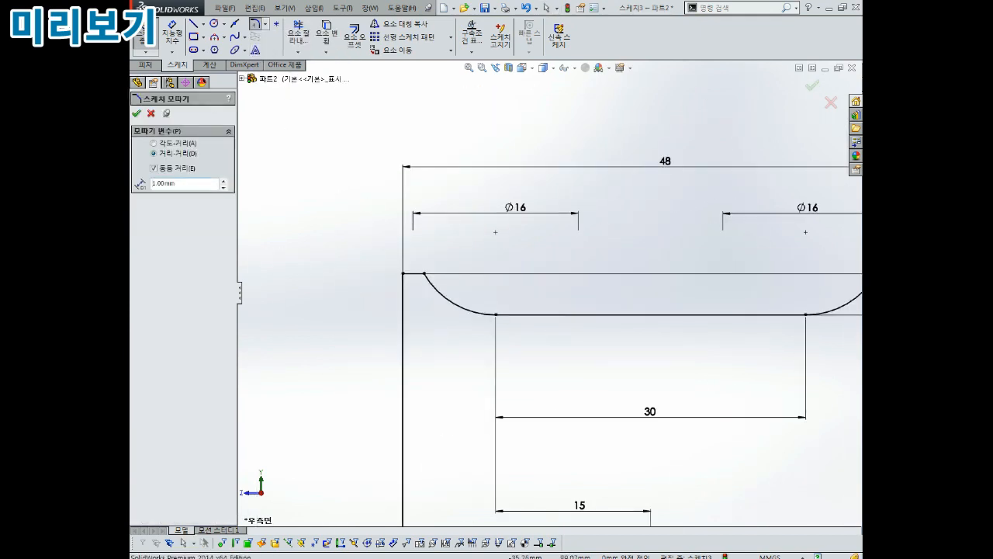
left_click(403, 302)
key("Escape")
Chamfer the profile's upper right corner with an equal distance of 1 mm
scroll(667, 287, "up", 3)
scroll(822, 304, "down", 4)
left_click(659, 256)
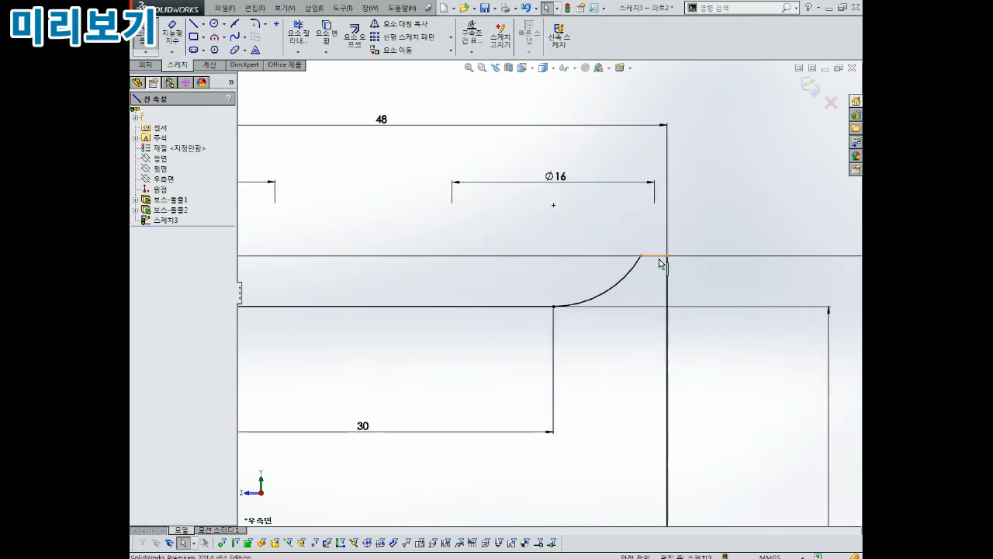
key("Return")
left_click(667, 255)
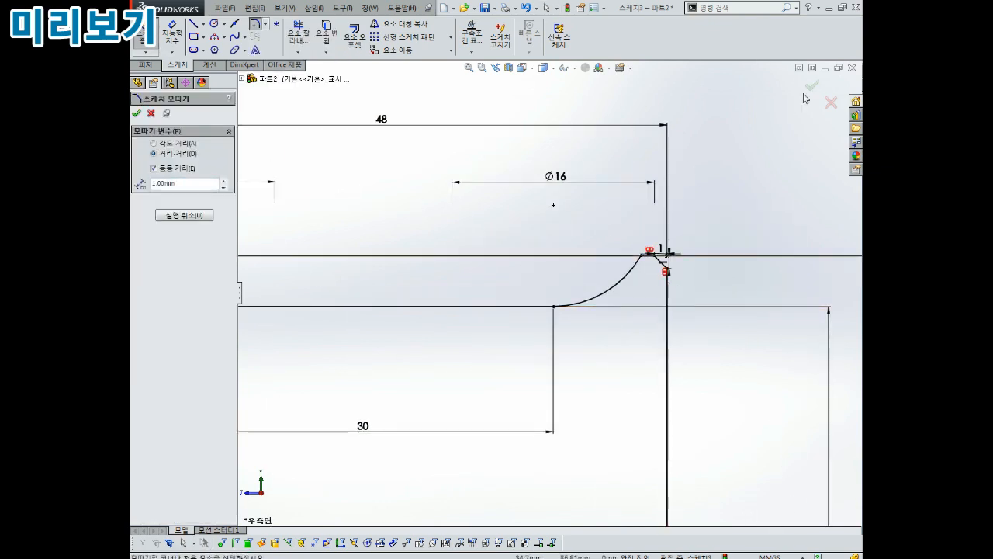
key("Escape")
Finish the profile sketch and extrude it 30 mm with the Mid Plane end condition, merged with the flange
scroll(547, 293, "up", 3)
scroll(438, 297, "down", 1)
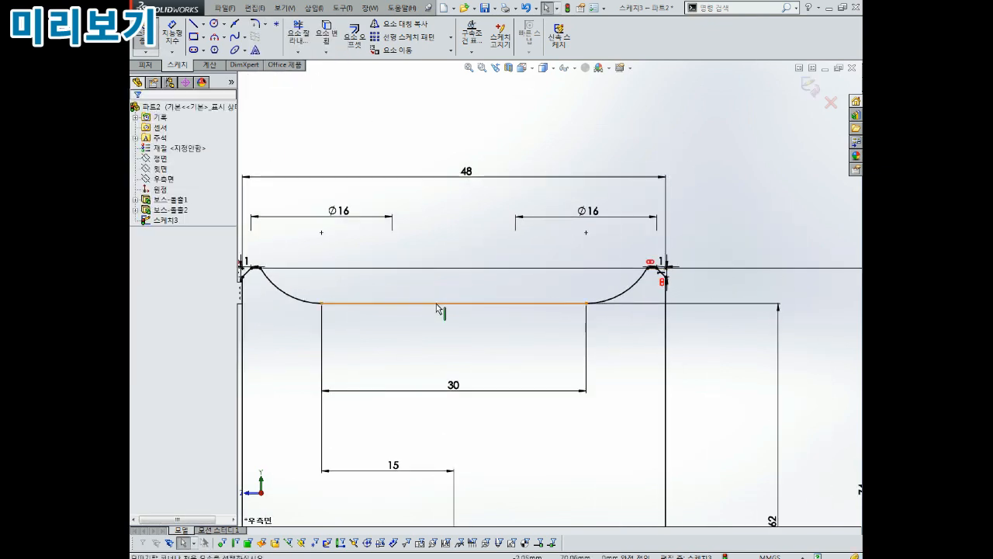
scroll(436, 303, "up", 5)
mouse_move(551, 337)
middle_mouse_down()
mouse_move(470, 379)
mouse_move(520, 364)
middle_mouse_up()
scroll(520, 365, "up", 3)
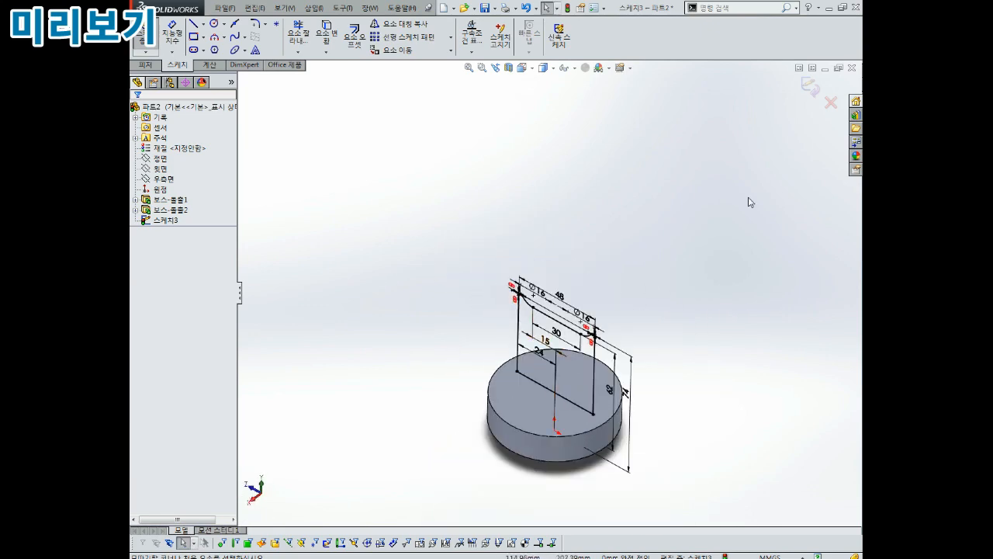
scroll(582, 388, "down", 2)
mouse_move(582, 388)
middle_mouse_down()
mouse_move(582, 342)
mouse_move(613, 341)
middle_mouse_up()
left_click(809, 88)
scroll(543, 365, "down", 1)
left_click(146, 37)
left_click(190, 178)
left_click(187, 238)
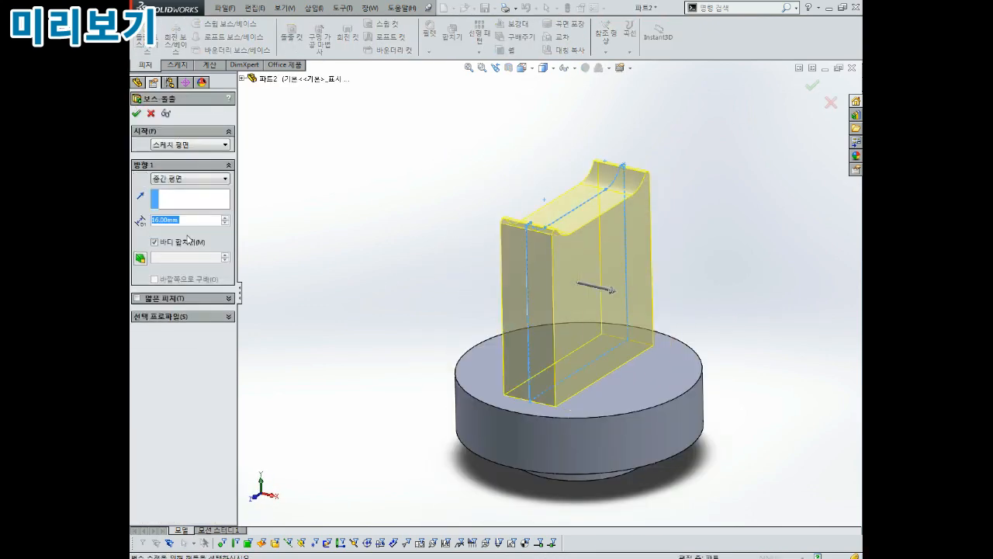
type("30")
key("Return")
key("Return")
Sketch a vertical straight slot centred on the block's narrow end face, running from above the top edge down into the face
scroll(370, 225, "up", 2)
middle_click_drag(370, 224, 481, 326)
scroll(481, 326, "down", 2)
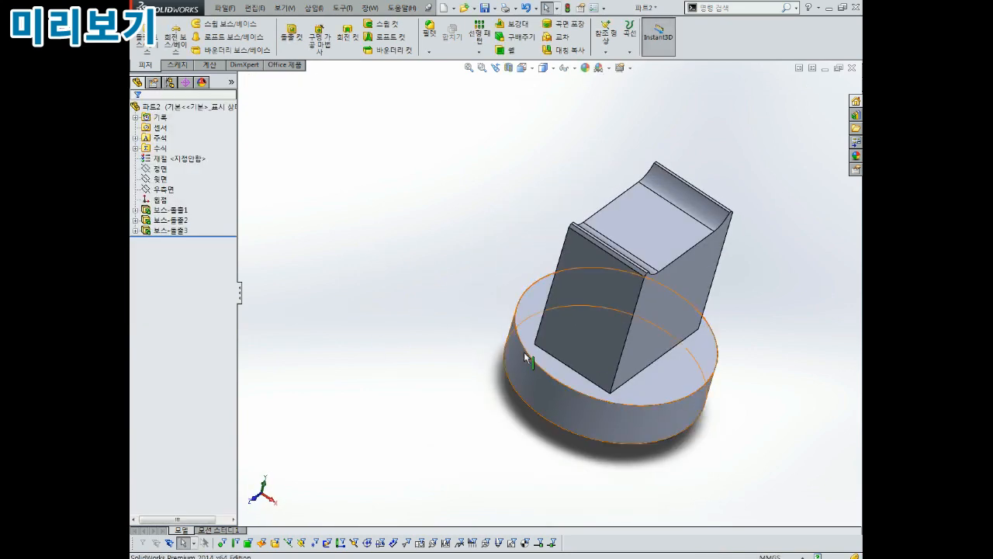
middle_click_drag(550, 370, 526, 251)
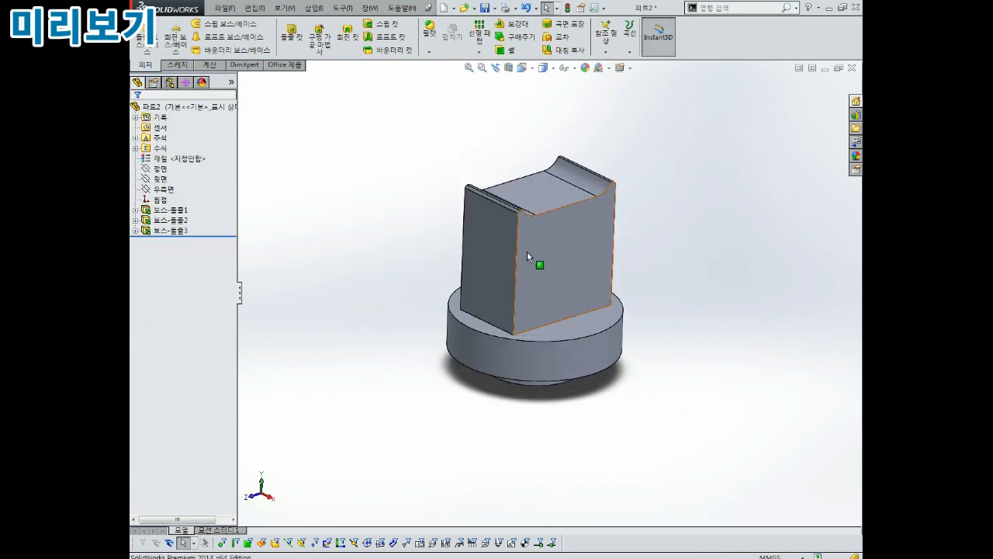
mouse_move(551, 290)
middle_mouse_down()
mouse_move(585, 329)
mouse_move(687, 264)
mouse_move(693, 286)
middle_mouse_up()
left_click(521, 273)
left_click(545, 222)
left_click(191, 49)
left_click(537, 116)
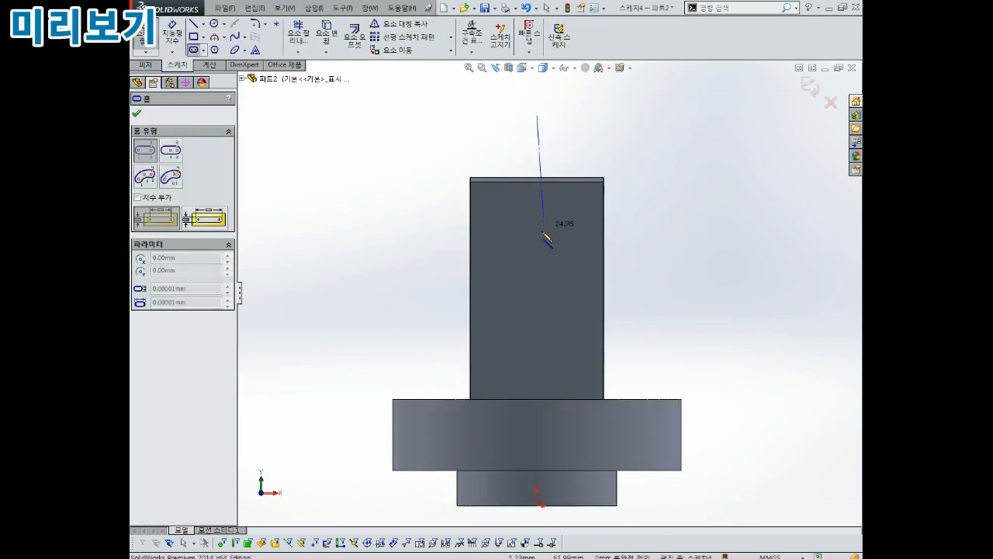
left_click(537, 256)
left_click(564, 256)
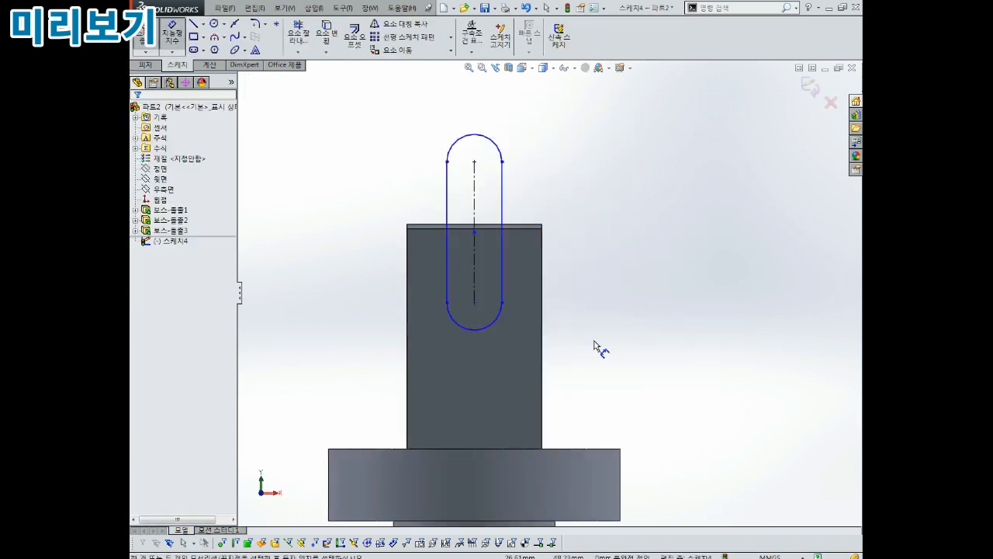
Dimension the slot's lower arc centre at 44 mm above the flange's bottom edge
scroll(595, 342, "up", 1)
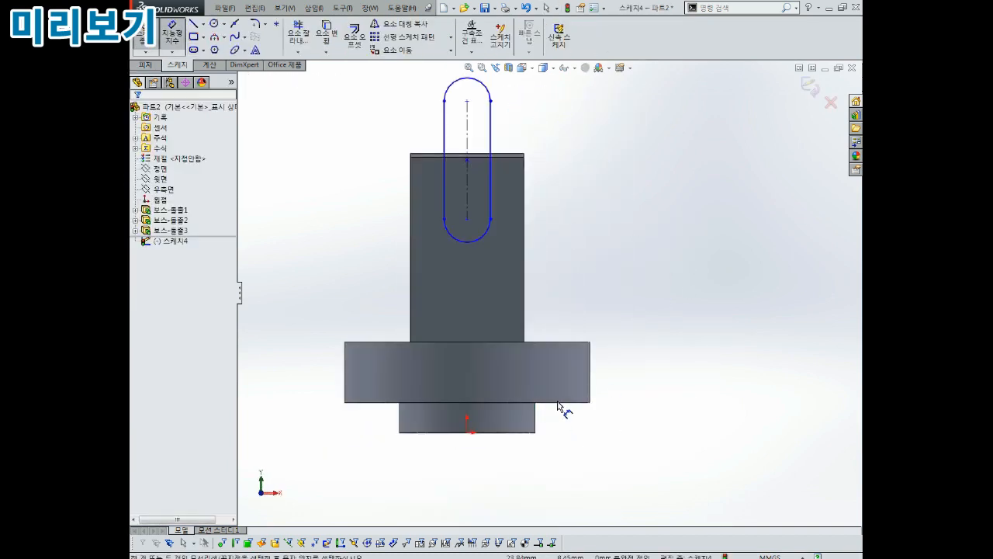
left_click(467, 220)
left_click(574, 402)
left_click(658, 306)
type("44")
key("Return")
Dimension the slot's lower arc with a radius of 8 mm
left_click(480, 256)
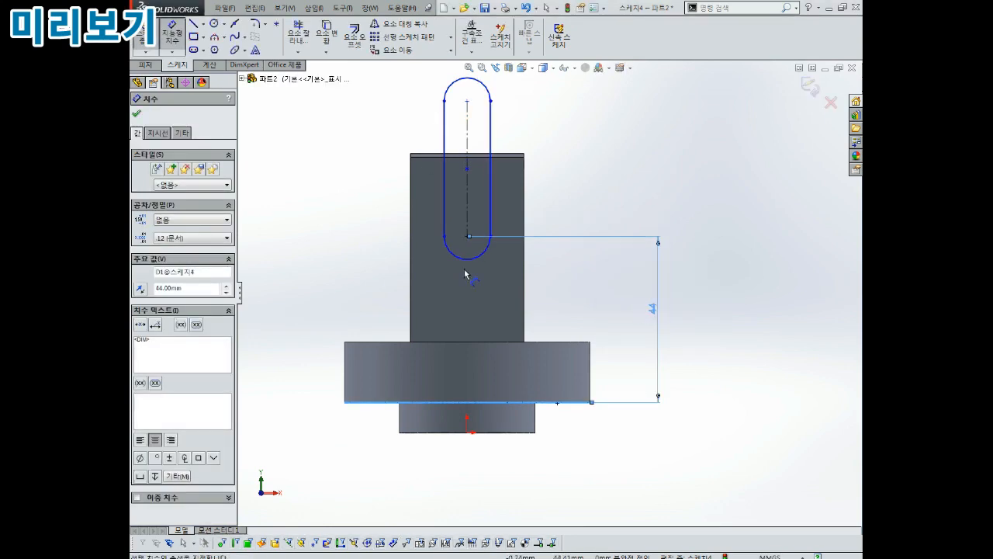
left_click(500, 277)
type("8")
key("Return")
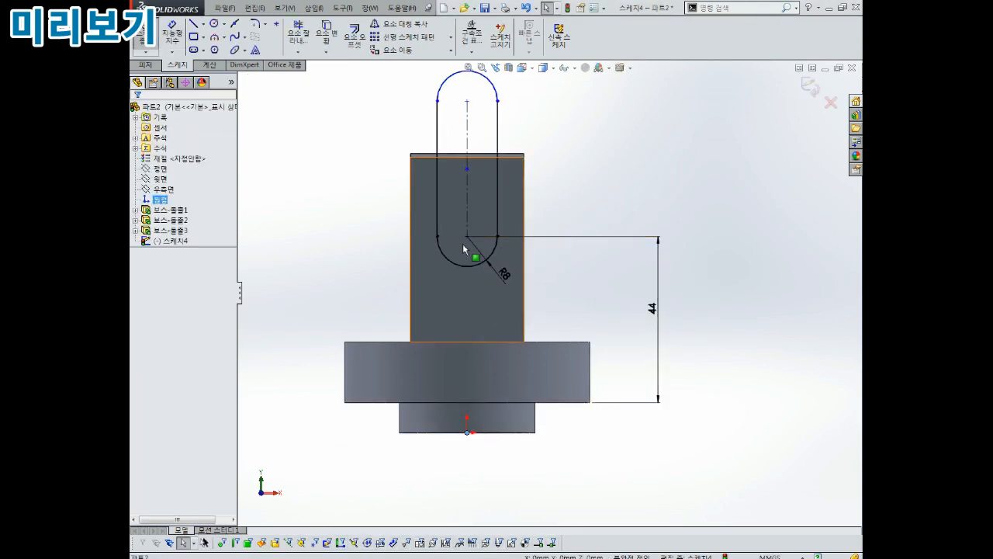
Finish the slot sketch and cut-extrude it through the full length of the block
mouse_move(523, 297)
middle_mouse_down()
mouse_move(631, 328)
mouse_move(644, 298)
middle_mouse_up()
scroll(631, 328, "down", 1)
scroll(629, 319, "up", 4)
scroll(644, 299, "down", 2)
left_click(810, 87)
left_click(292, 35)
left_click(195, 178)
left_click(186, 197)
middle_click_drag(356, 240, 490, 293)
key("Return")
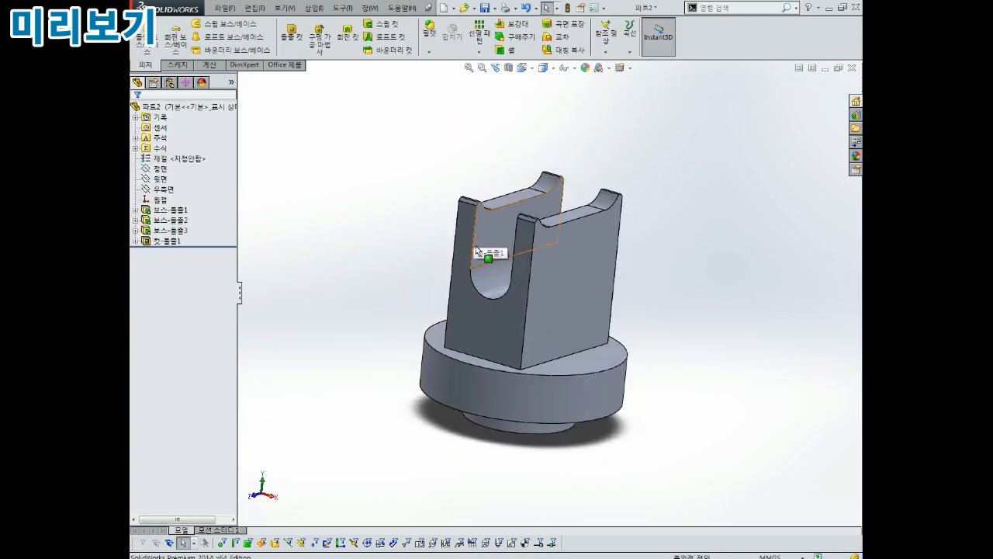
Chamfer the lower boss's bottom edge by 1.5 mm and also chamfer the flange's upper edge
middle_click_drag(476, 249, 580, 264)
left_click(526, 361)
left_click(580, 264)
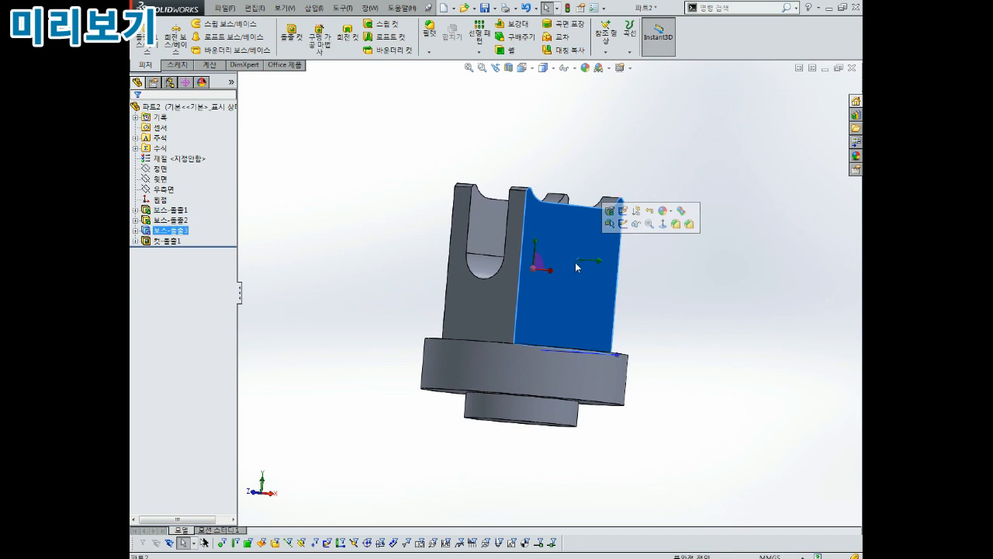
key("Escape")
middle_click_drag(493, 234, 557, 215)
left_click(429, 52)
left_click(439, 77)
type("1.5")
middle_click_drag(496, 341, 506, 439)
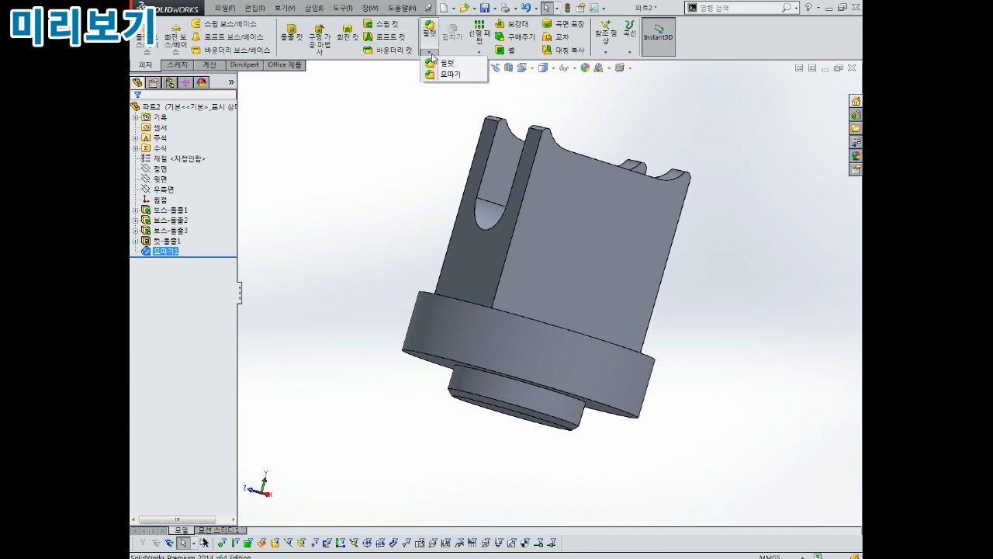
left_click(439, 74)
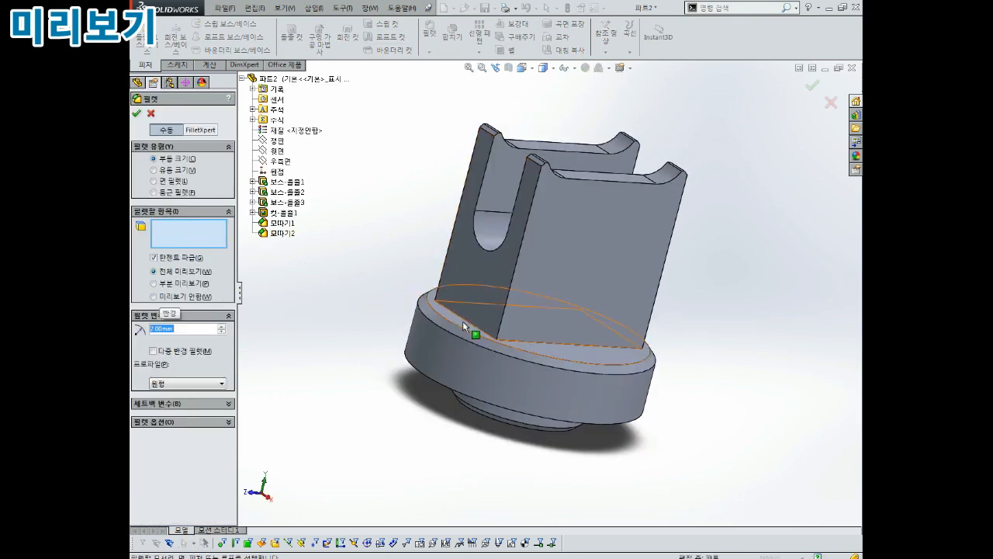
Fillet the four edges where the block meets the flange with a constant radius of 2 mm
left_click(464, 326)
middle_click_drag(512, 311, 519, 355)
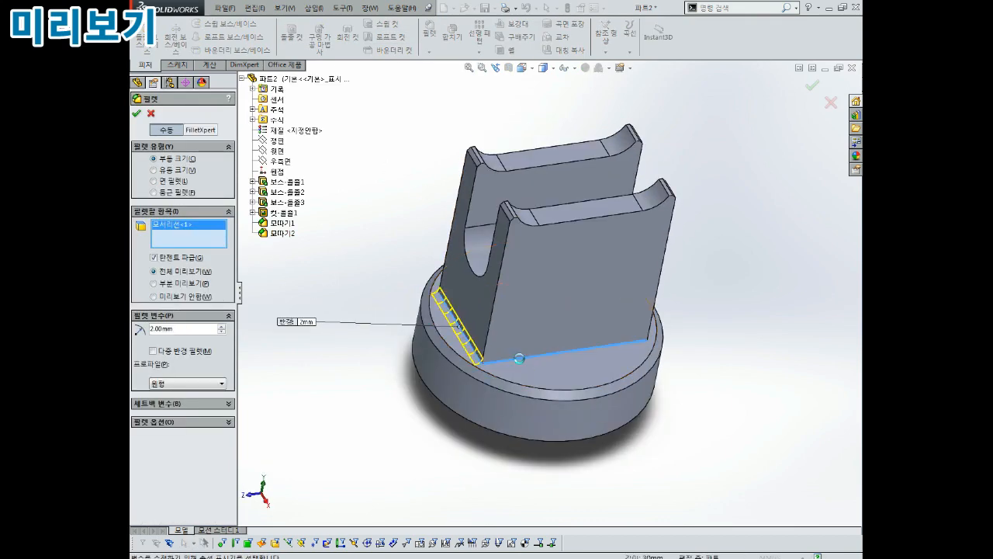
left_click(519, 355)
middle_click_drag(698, 349, 607, 366)
left_click(607, 365)
middle_click_drag(729, 283, 687, 278)
left_click(621, 306)
left_click(812, 86)
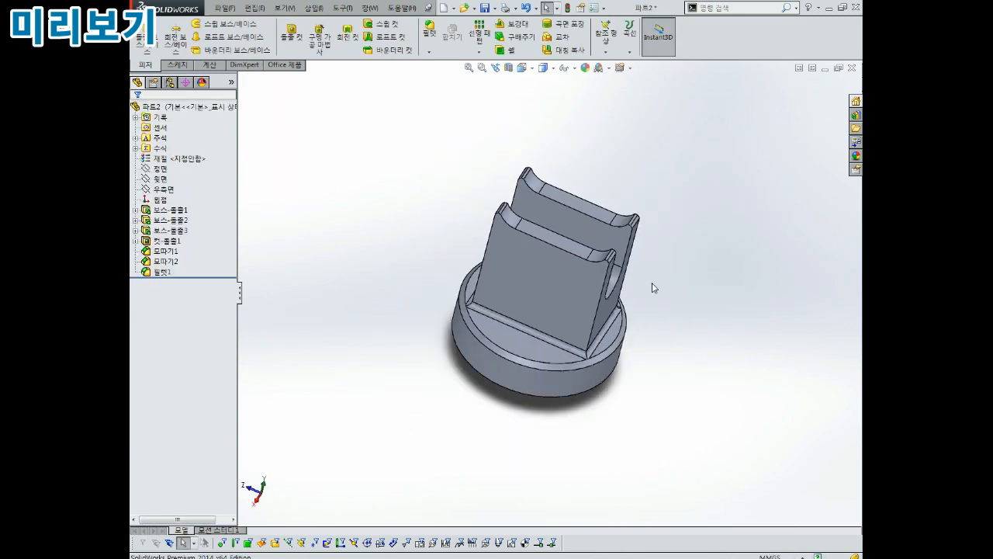
Set up a Hole Wizard plain hole with KS standard, drill size Ø22.0 and a blind depth of 35 mm
scroll(634, 261, "down", 2)
middle_click_drag(634, 262, 574, 279)
scroll(612, 201, "up", 1)
left_click(319, 38)
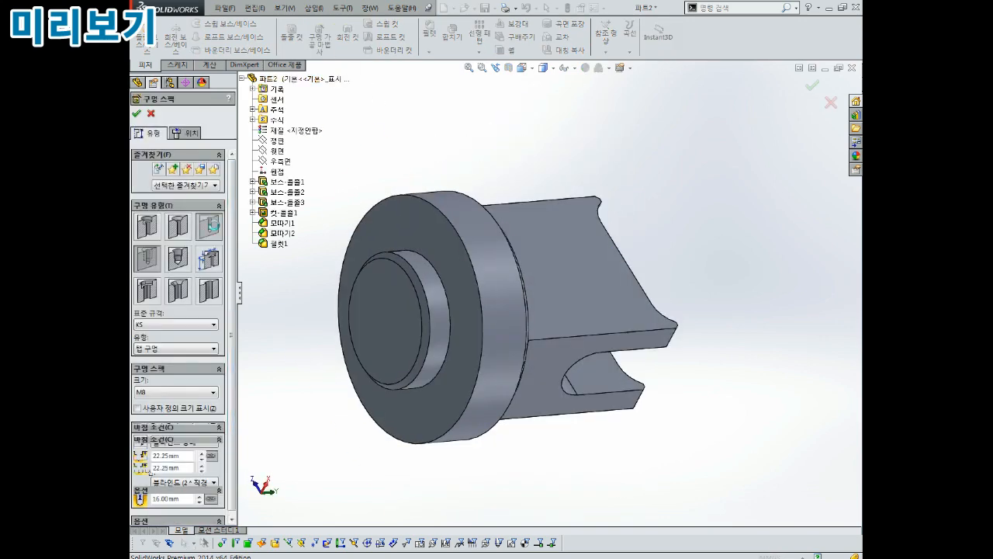
left_click(209, 225)
left_click(178, 393)
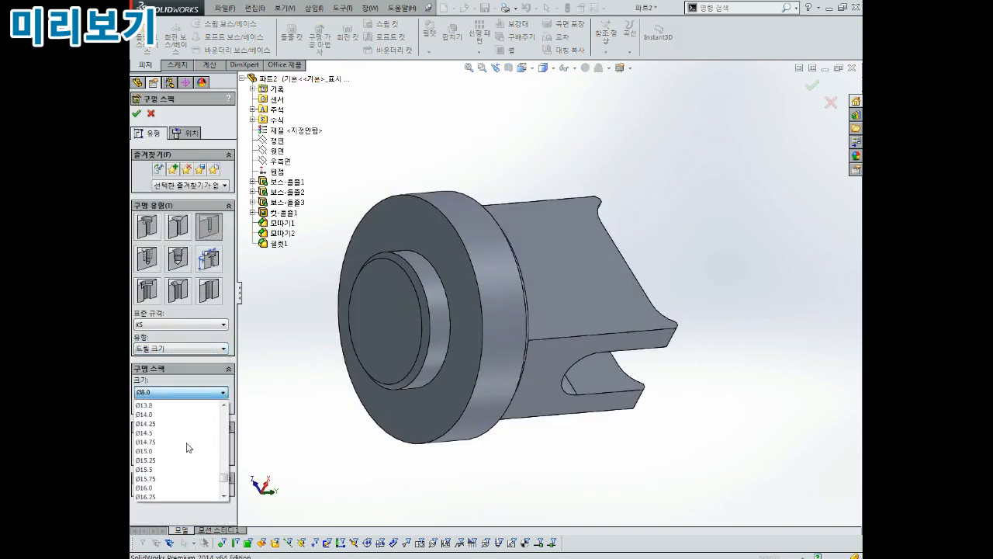
left_click(186, 459)
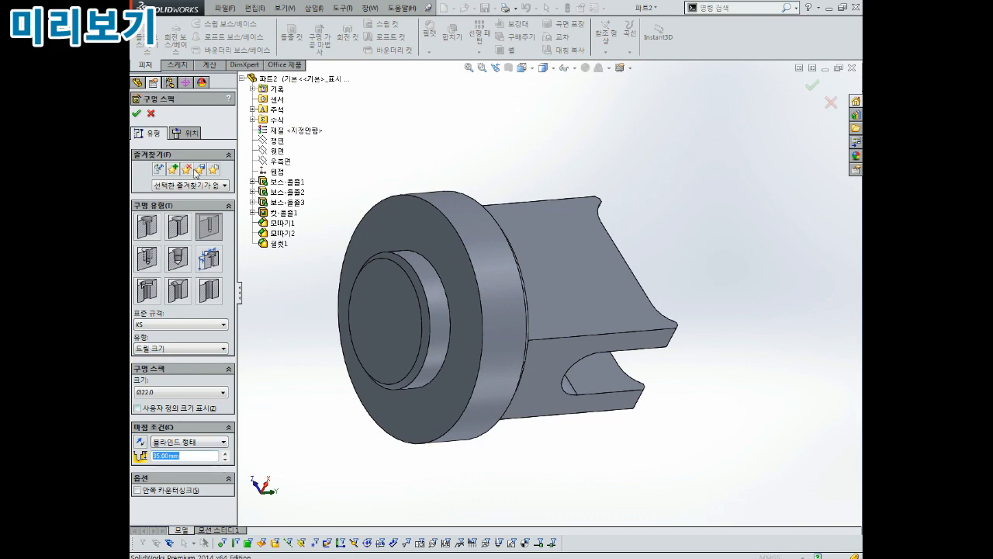
Place the Ø22 hole at the centre of the lower boss's bottom face and create it
left_click(186, 132)
left_click(385, 304)
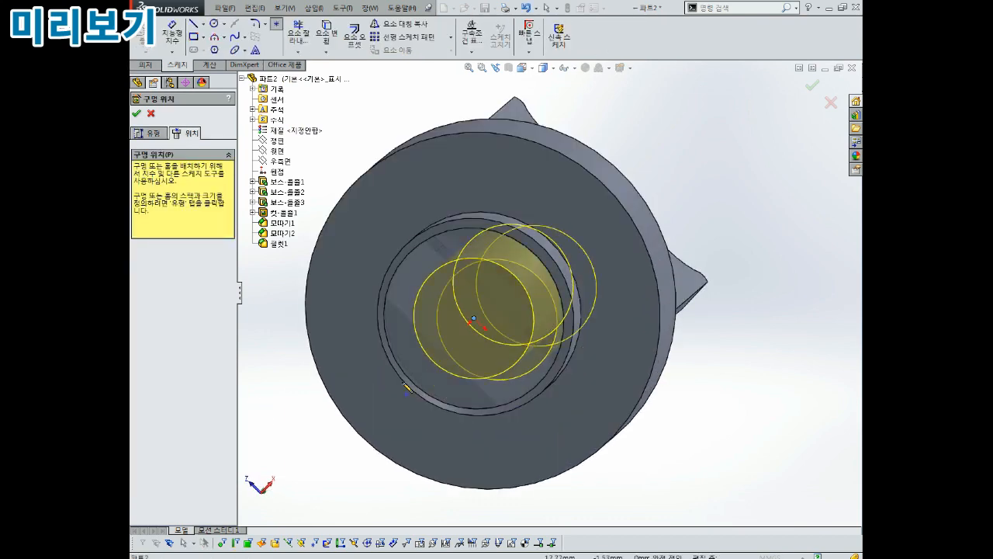
middle_click_drag(406, 388, 532, 303)
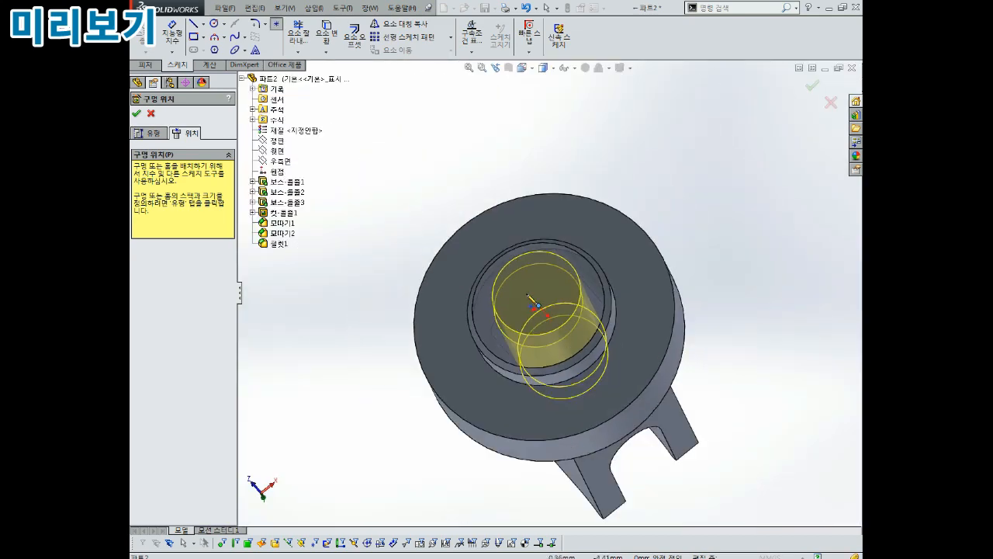
scroll(532, 298, "up", 2)
left_click(811, 86)
Examine the blind hole in a straight side view of the part with hidden lines shown
middle_click_drag(776, 132, 590, 256)
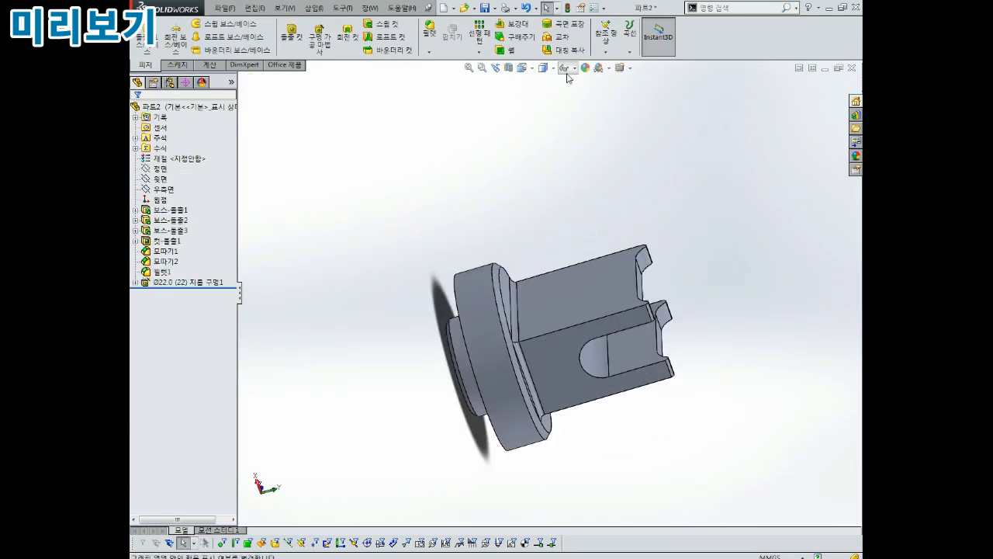
left_click(547, 67)
left_click(544, 124)
left_click(582, 285)
key("ctrl+8")
scroll(606, 373, "up", 2)
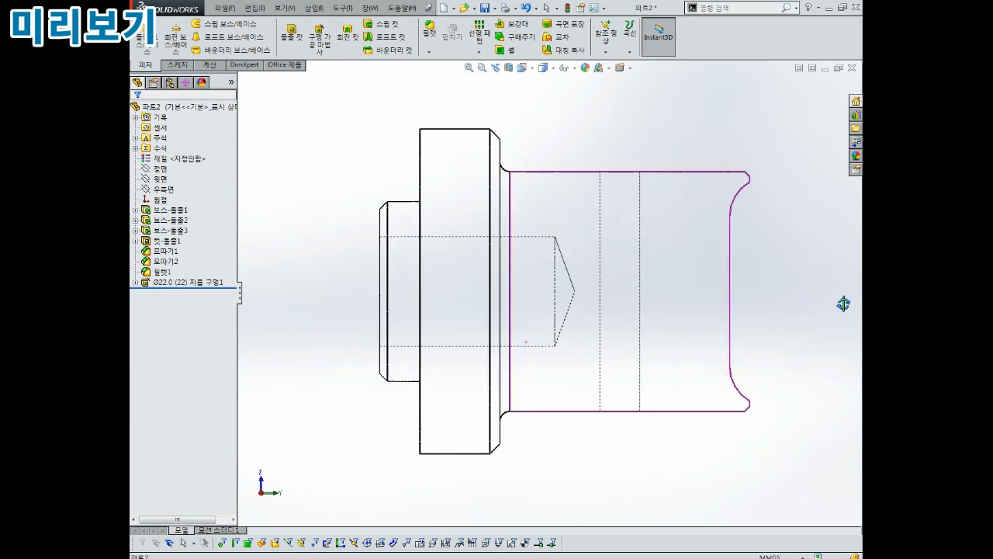
mouse_move(842, 315)
middle_mouse_down()
mouse_move(786, 322)
mouse_move(676, 222)
mouse_move(673, 167)
mouse_move(571, 214)
middle_mouse_up()
scroll(572, 215, "up", 3)
Set up a Hole Wizard KS tapped hole of size M8 with the Through All end condition
left_click(319, 38)
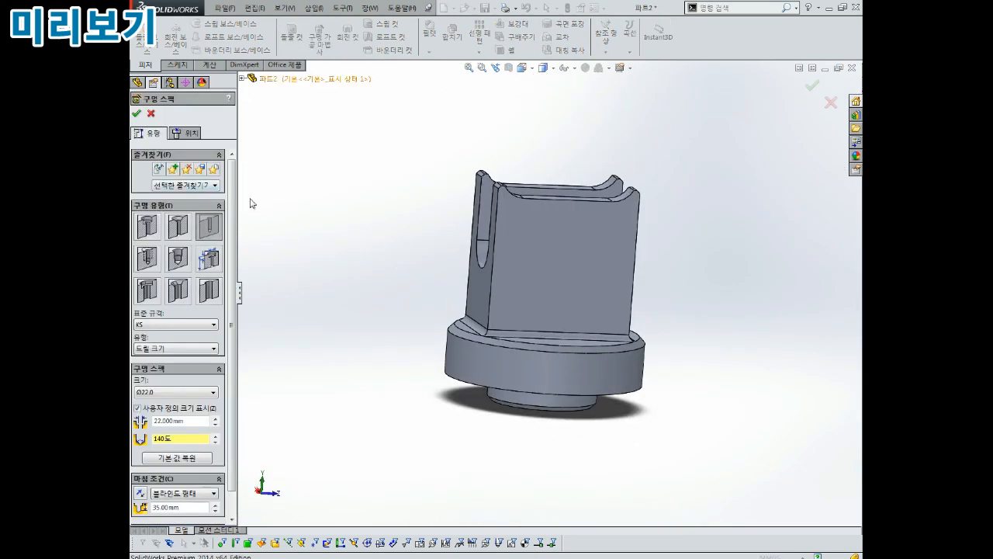
left_click(147, 260)
scroll(195, 331, "down", 3)
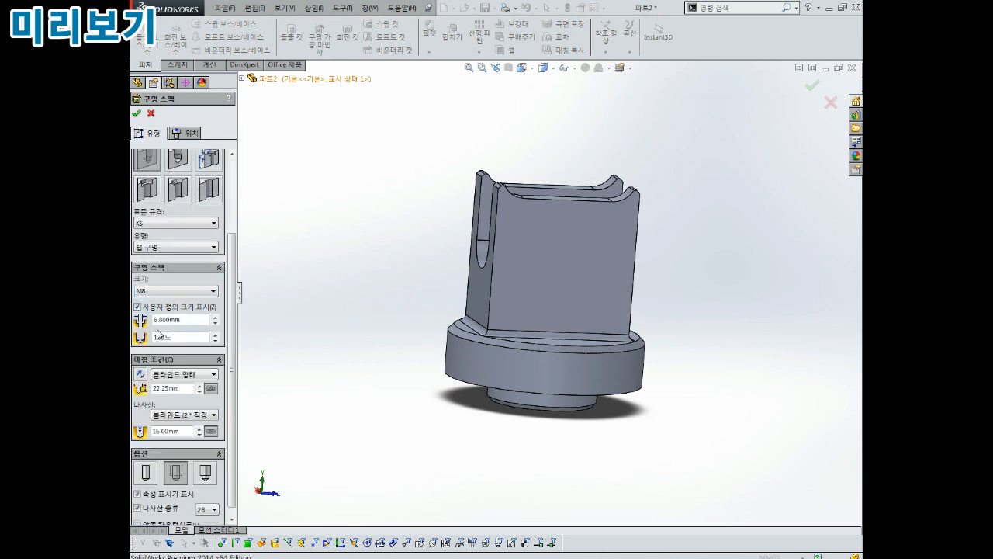
scroll(170, 388, "down", 1)
left_click(166, 382)
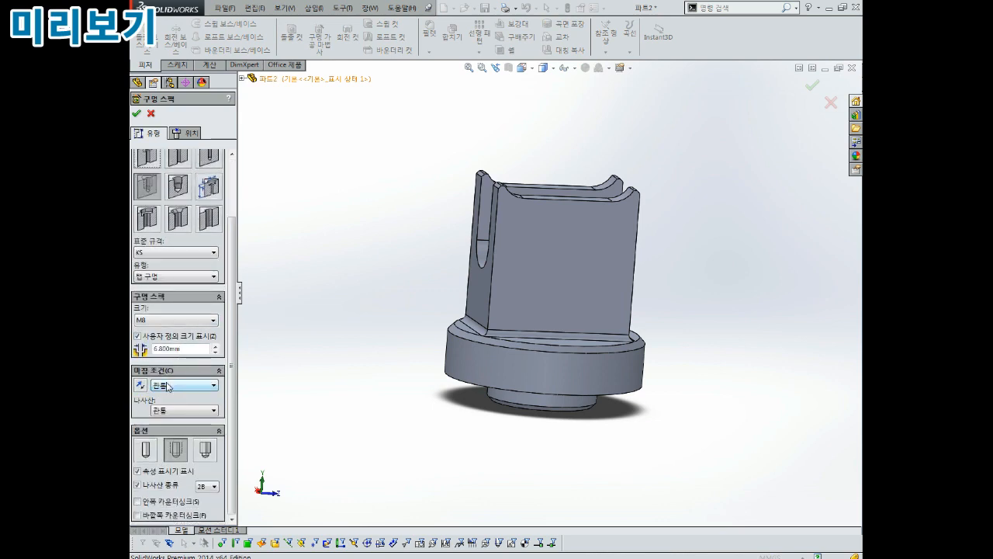
mouse_move(324, 357)
middle_mouse_down()
mouse_move(331, 319)
mouse_move(335, 349)
middle_mouse_up()
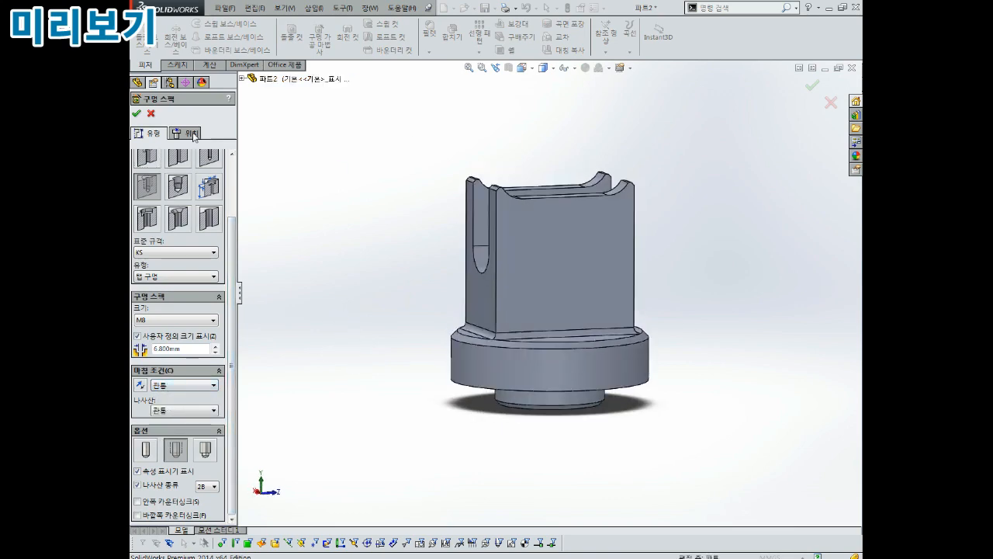
Place two M8 tapped hole points side by side on the block's wide side face, near its upper part
left_click(191, 134)
middle_click_drag(372, 233, 434, 238)
left_click(560, 250)
left_click(610, 245)
middle_click_drag(605, 260, 595, 324)
key("ctrl+8")
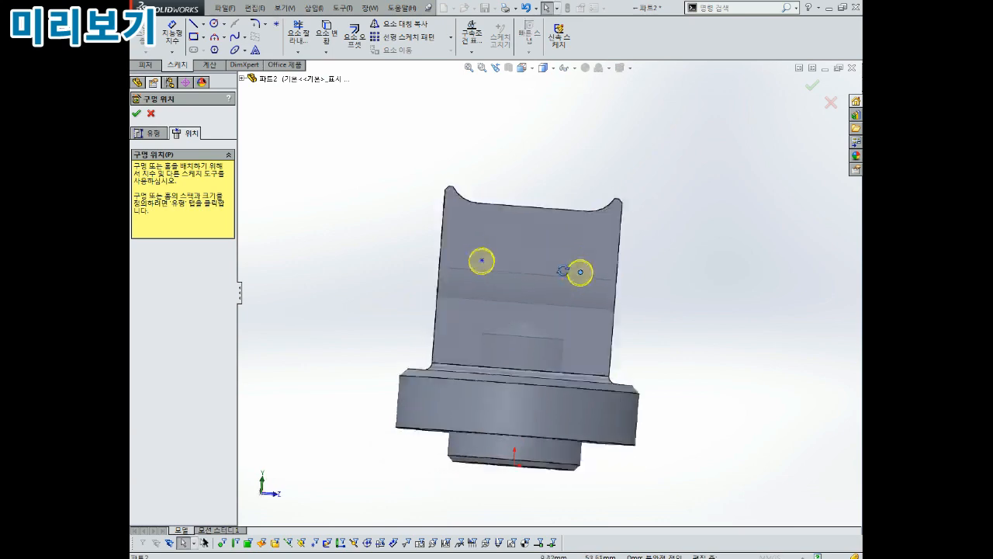
Dimension one hole point at 53 mm above the flange's bottom edge
left_click(616, 450)
left_click(674, 323)
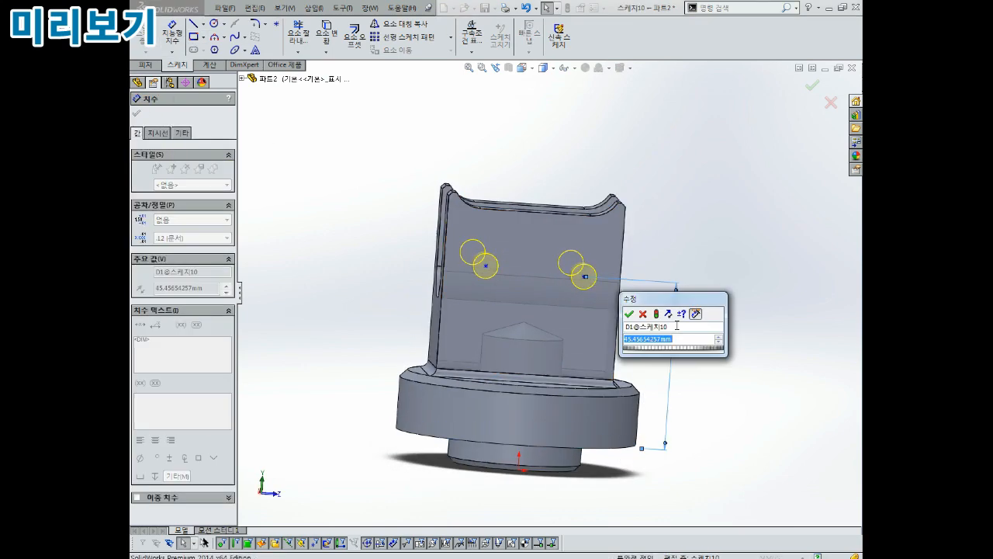
type("53")
key("Return")
key("ctrl+8")
key("Escape")
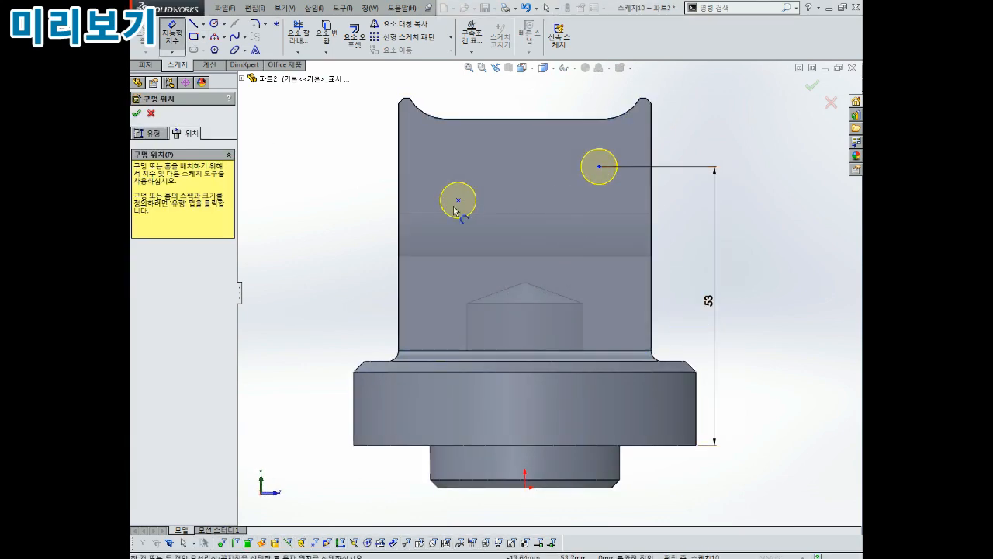
Dimension the horizontal distance between the two hole points as 22 mm
left_click(458, 200)
left_click(599, 166)
left_click(551, 250)
type("22")
key("Return")
Dimension the lower hole point at a horizontal distance of 11 mm from the origin
left_click(483, 200)
left_click(524, 487)
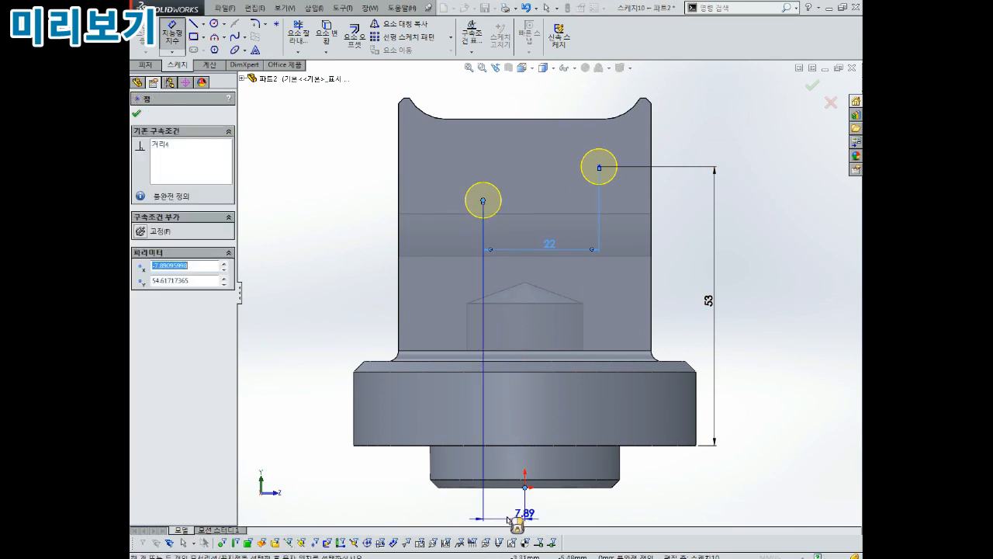
left_click(504, 515)
type("11")
key("Return")
key("Escape")
Align the two hole points with a Horizontal relation
left_click(467, 200)
left_click(583, 166, "ctrl")
left_click(142, 298)
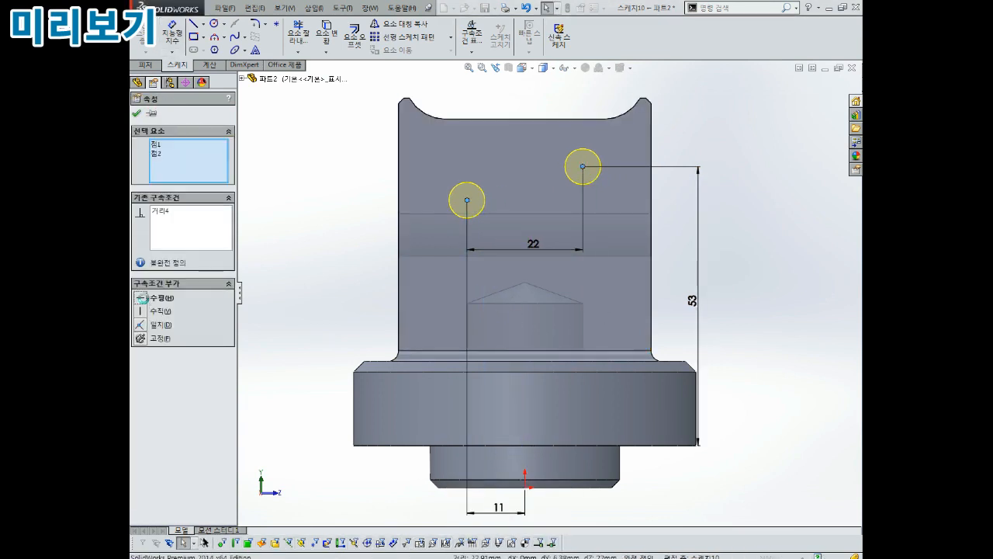
Move the hole position dimensions closer to the part and create the M8 tapped holes
middle_click_drag(676, 305, 695, 304, "ctrl")
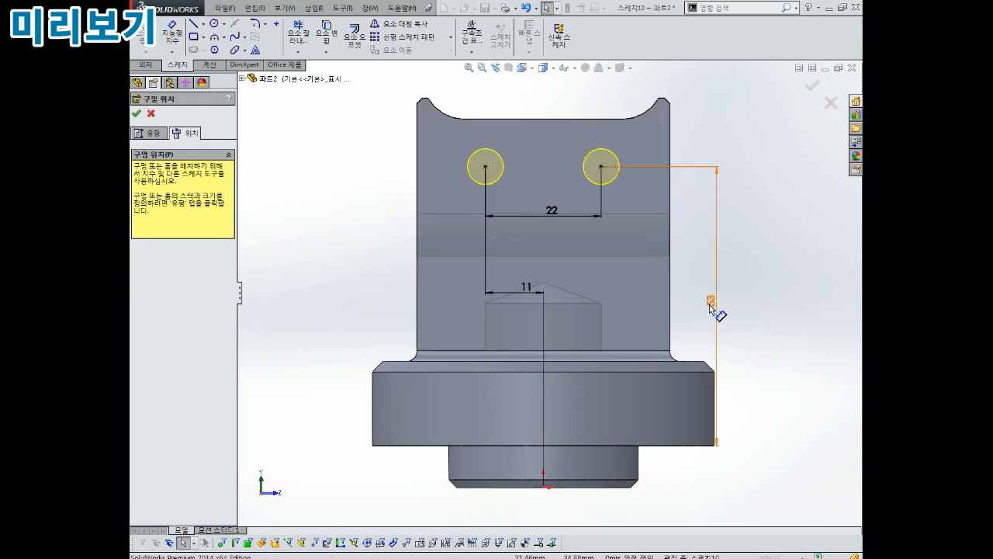
left_click_drag(709, 301, 631, 294)
left_click_drag(540, 310, 540, 298)
middle_click_drag(621, 260, 558, 326)
left_click(812, 85)
middle_click_drag(744, 186, 469, 211)
left_click(731, 153)
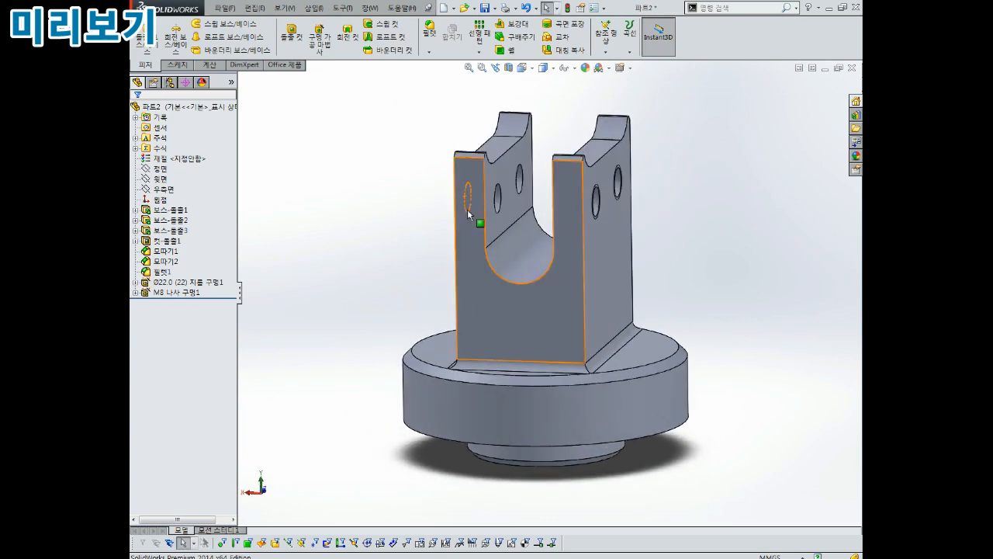
Edit the M8 tapped hole feature to use a Blind end condition with a depth of 22.25 mm
right_click(188, 292)
left_click(200, 260)
left_click(175, 442)
left_click(182, 451)
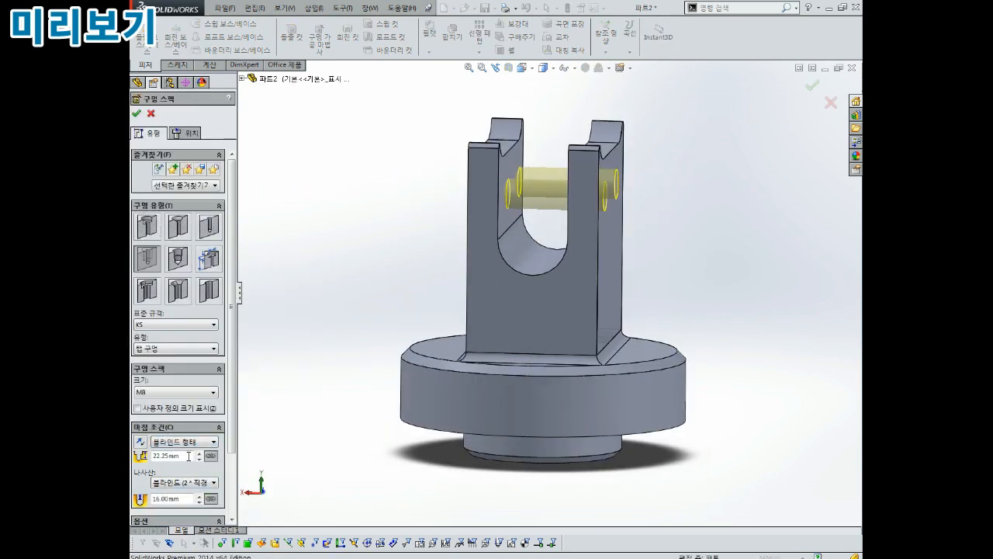
middle_click_drag(310, 333, 388, 248)
key("Return")
Mirror the M8 tapped hole feature about the Right Plane onto the opposite wall of the block
scroll(515, 318, "up", 2)
left_click(564, 50)
middle_click_drag(403, 155, 373, 194)
left_click(243, 79)
left_click(271, 162)
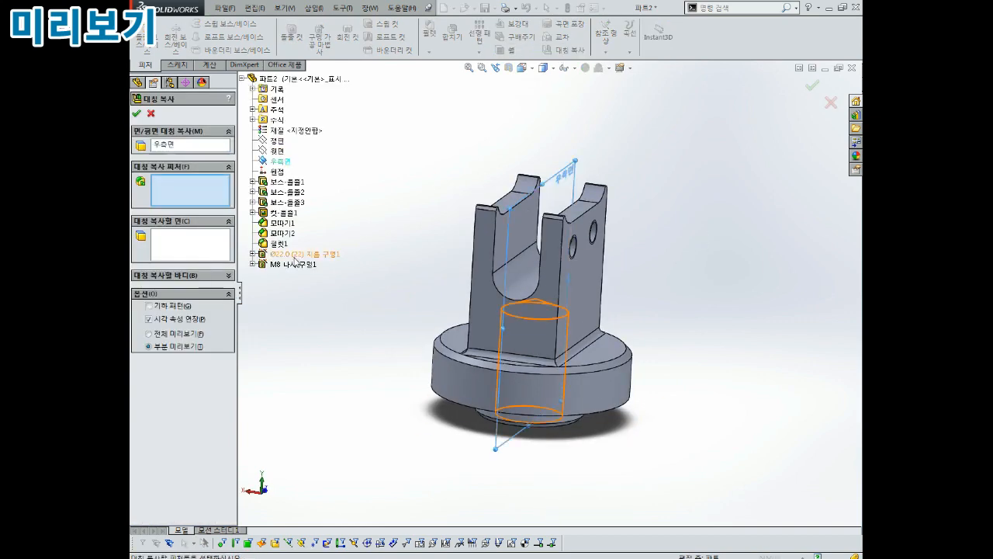
left_click(288, 266)
middle_click_drag(326, 248, 419, 218)
left_click(137, 114)
Apply a brown colour appearance to the whole part
scroll(371, 259, "down", 3)
middle_click_drag(371, 260, 674, 275)
scroll(457, 259, "up", 3)
left_click(457, 260)
scroll(674, 275, "down", 2)
middle_click_drag(675, 275, 470, 255)
scroll(566, 331, "up", 3)
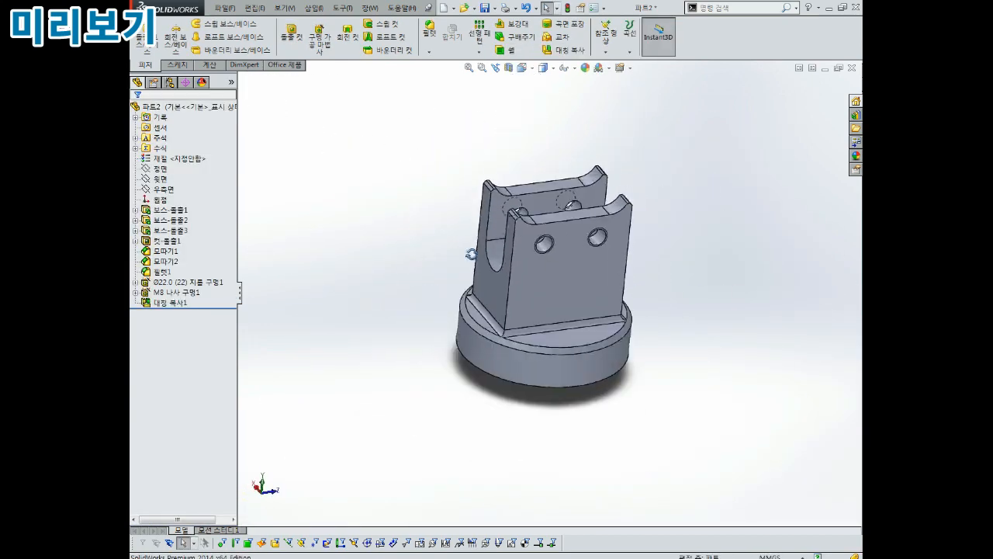
right_click(143, 107)
left_click(171, 96)
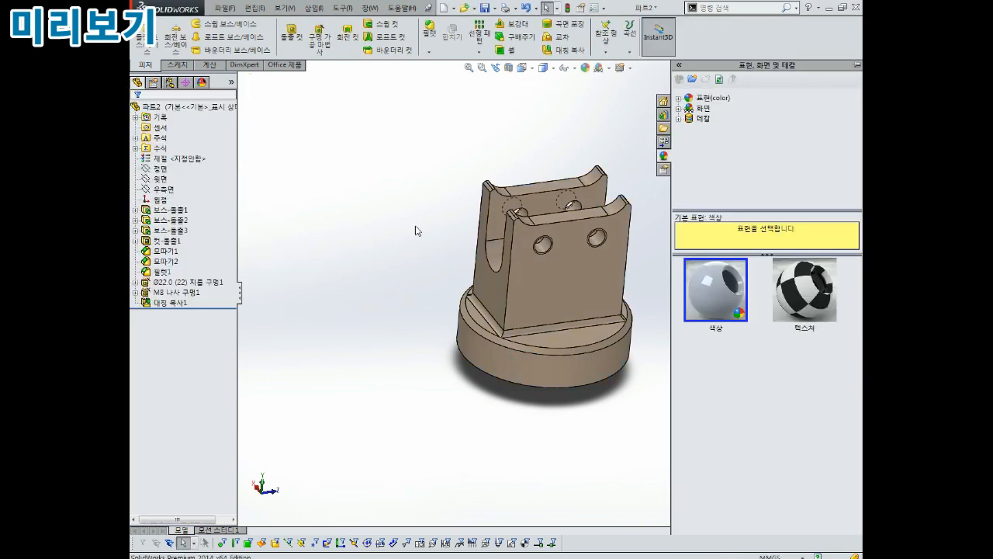
Save the part as 35
middle_click_drag(414, 228, 502, 206)
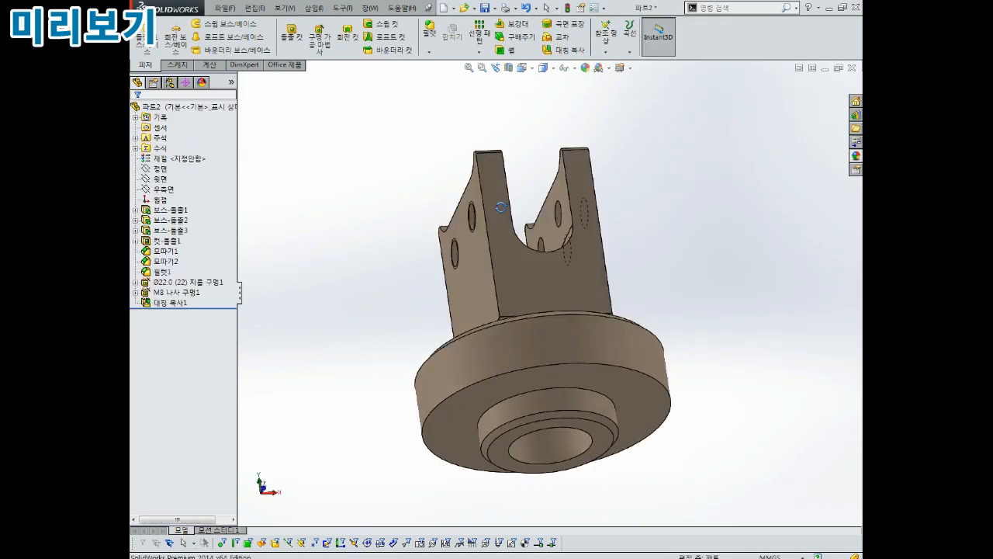
key("ctrl+s")
type("4")
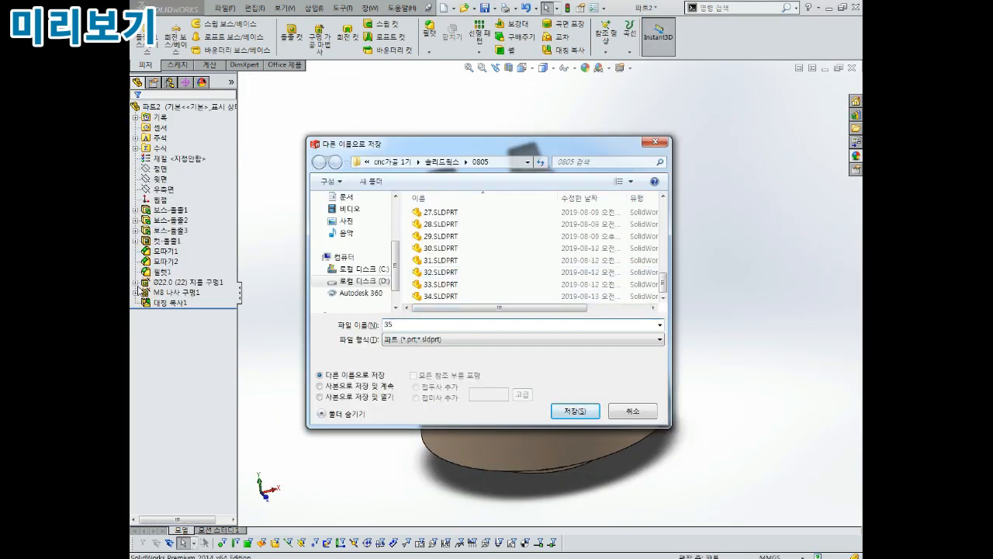
left_click(575, 410)
Sketch two circles centred on the origin on the underside of the round flange, the inner one about 45 mm in diameter
middle_click_drag(581, 417, 503, 229)
left_click(502, 229)
key("Escape")
middle_click_drag(559, 201, 390, 184)
left_click(466, 225)
left_click(494, 187)
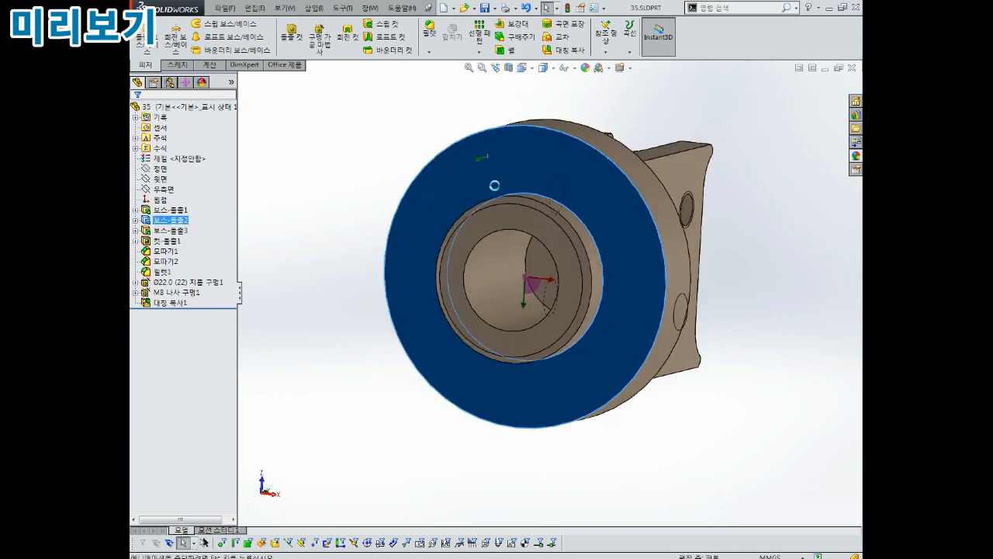
right_click_drag(494, 186, 625, 349)
left_click(549, 305)
left_click(650, 203)
key("Escape")
middle_click_drag(605, 195, 467, 217)
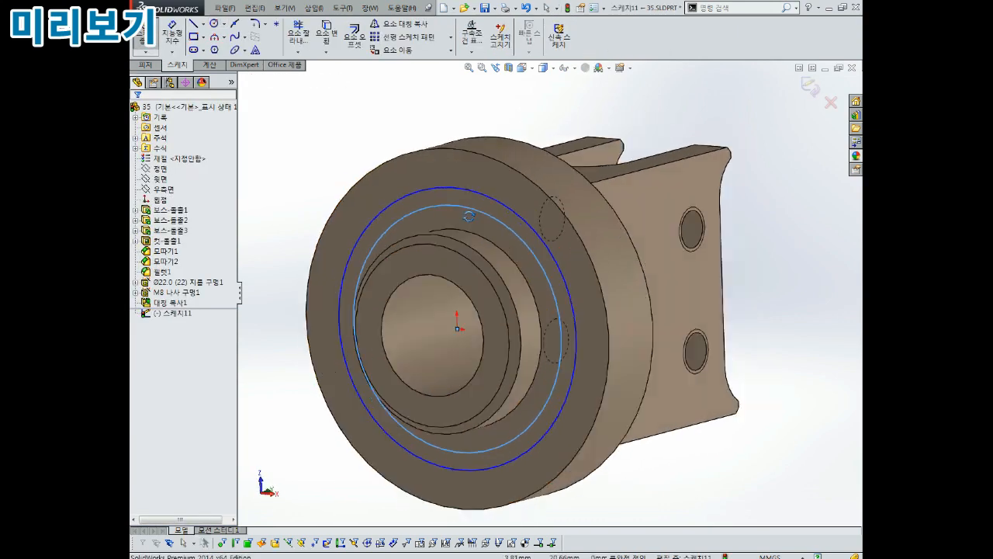
Dimension the outer circle to 55 mm and the inner circle to 45 mm in diameter, and reposition the 55 mm dimension
key("ctrl+8")
right_click_drag(778, 194, 778, 132)
left_click(654, 181)
left_click(712, 118)
type("55")
key("Return")
left_click(665, 231)
left_click(742, 181)
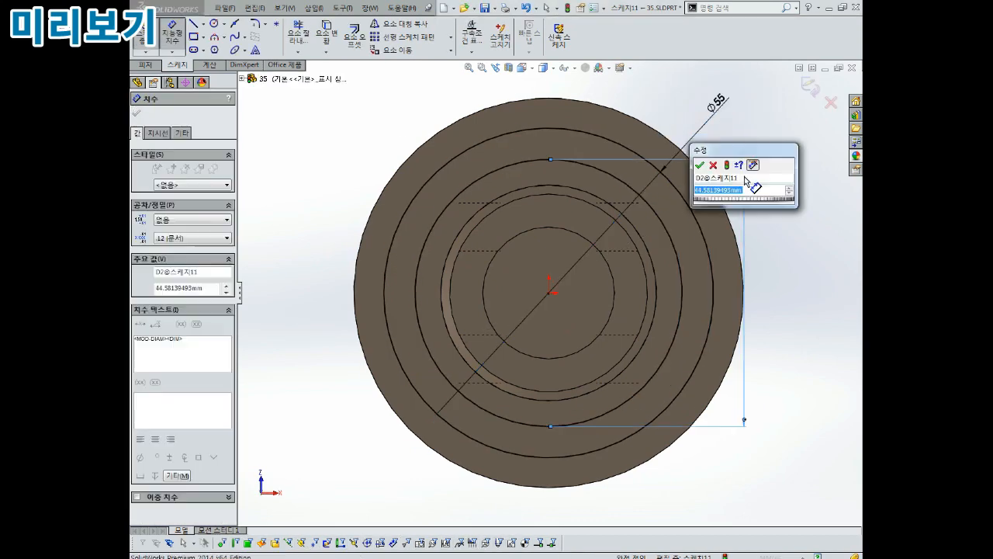
type("45")
key("Return")
key("Escape")
scroll(742, 197, "up", 2)
mouse_move(742, 197)
middle_mouse_down()
mouse_move(510, 259)
mouse_move(540, 231)
mouse_move(638, 200)
middle_mouse_up()
scroll(510, 259, "up", 2)
left_click_drag(638, 200, 485, 262)
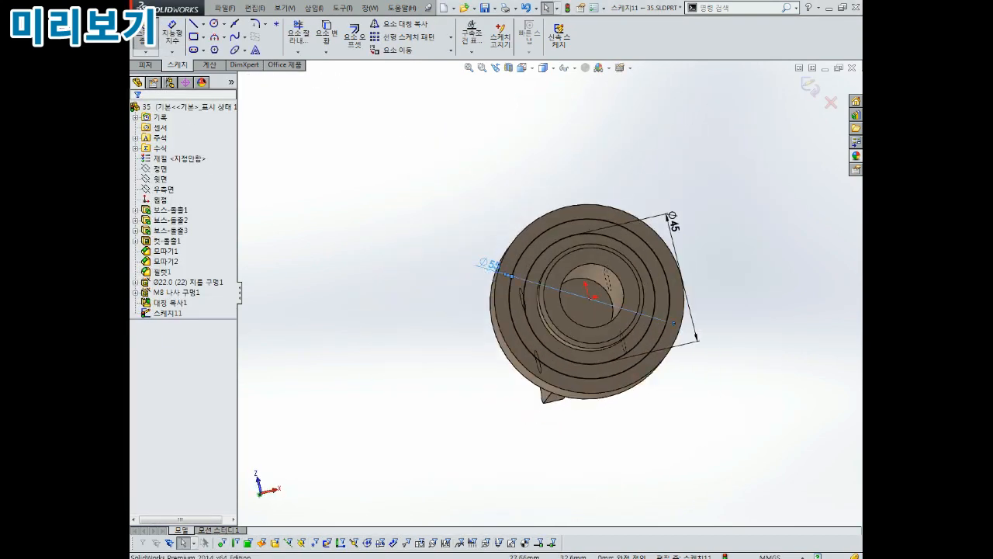
middle_click_drag(698, 272, 681, 215)
Cut-extrude the ring between the two circles 4 mm deep into the flange's underside
left_click(810, 87)
left_click(292, 35)
middle_click_drag(481, 155, 416, 146)
double_click(172, 222)
type("5")
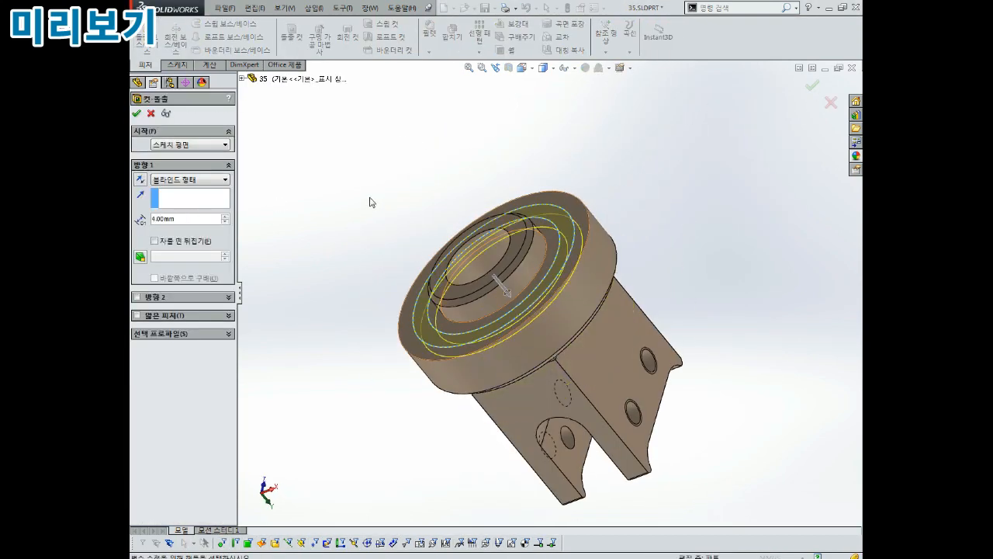
left_click(136, 113)
Examine the ring groove and the drilled holes in underside and side views using different display styles
middle_click_drag(419, 194, 504, 326)
left_click(544, 124)
key("ctrl+6")
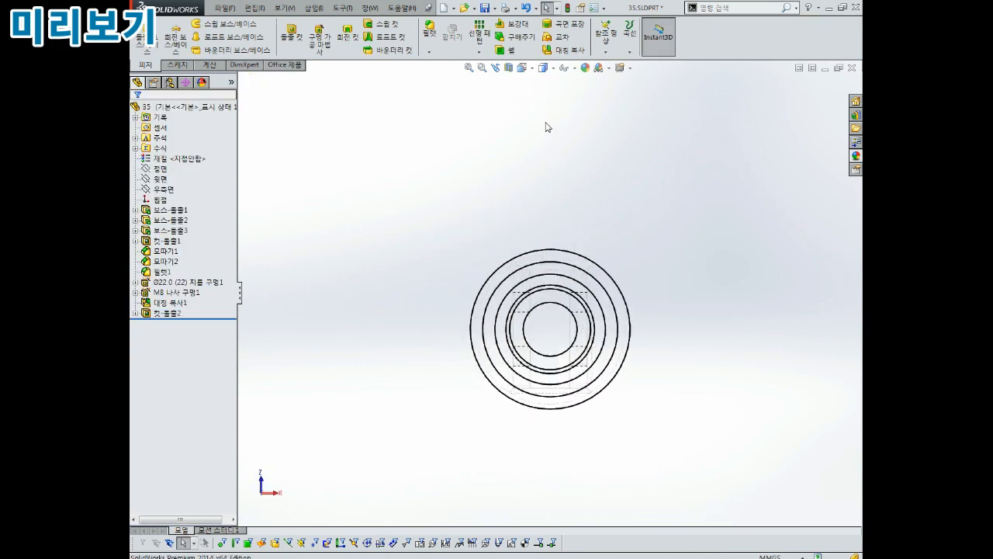
middle_click_drag(546, 124, 541, 332)
key("ctrl+8")
left_click(545, 68)
left_click(544, 140)
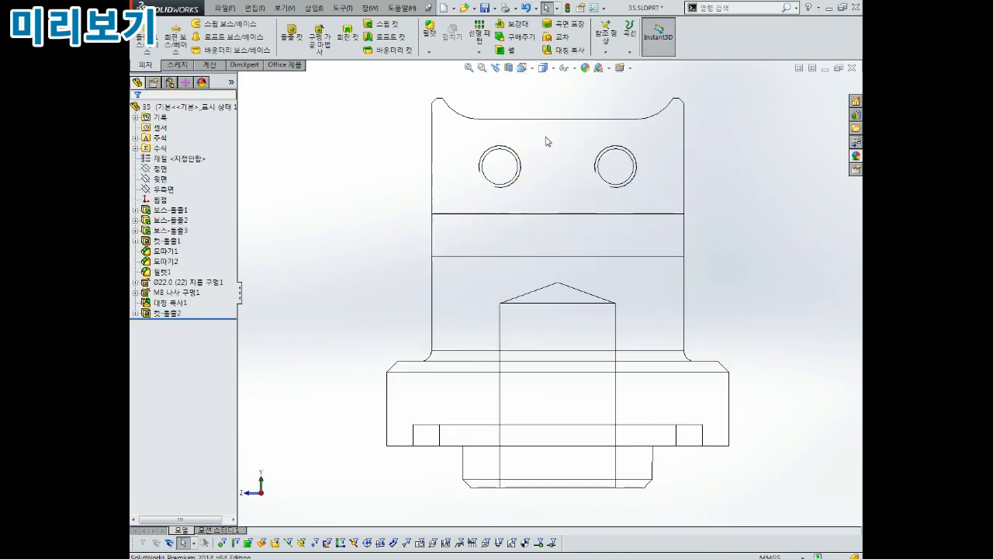
scroll(548, 140, "up", 1)
left_click(545, 67)
left_click(544, 110)
left_click(545, 67)
left_click(544, 125)
scroll(692, 310, "down", 2)
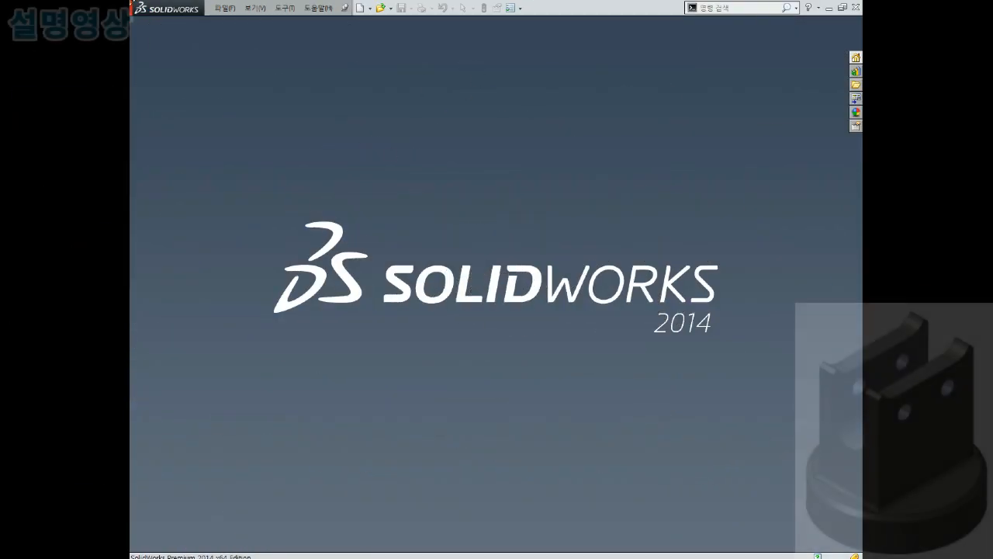
Create a new part document
left_click(224, 8)
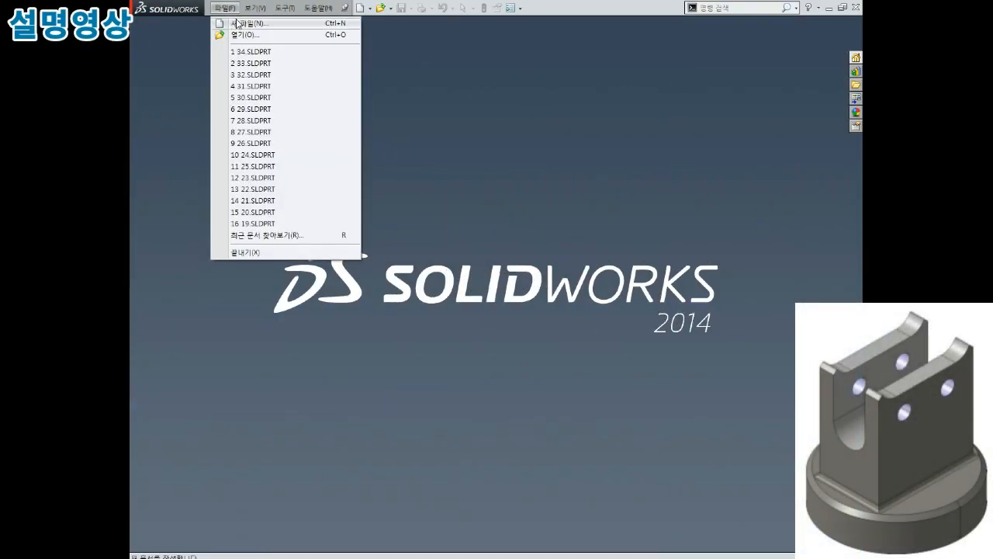
left_click(238, 23)
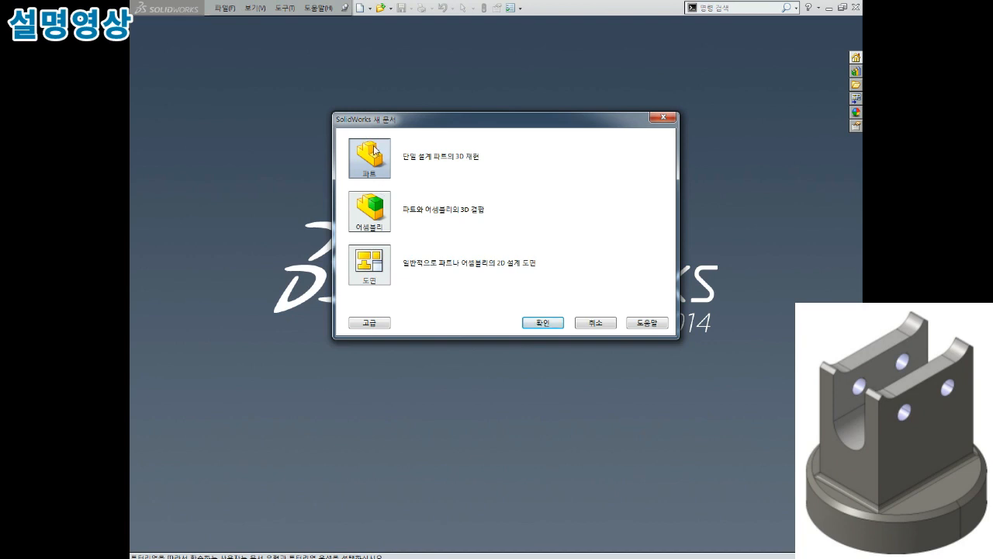
left_click(534, 322)
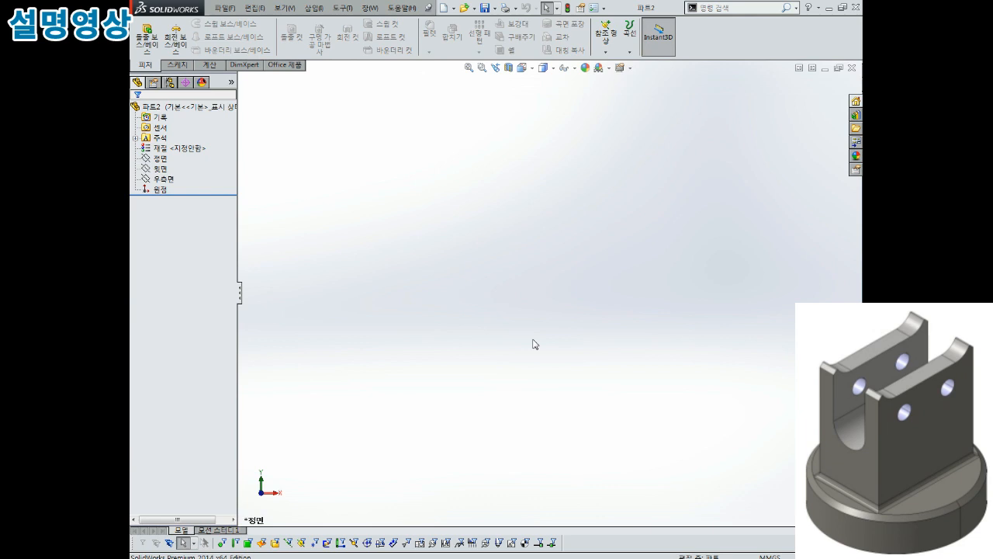
Sketch a circle about 46 mm in diameter centred on the origin of the Top Plane
left_click(160, 169)
left_click(171, 156)
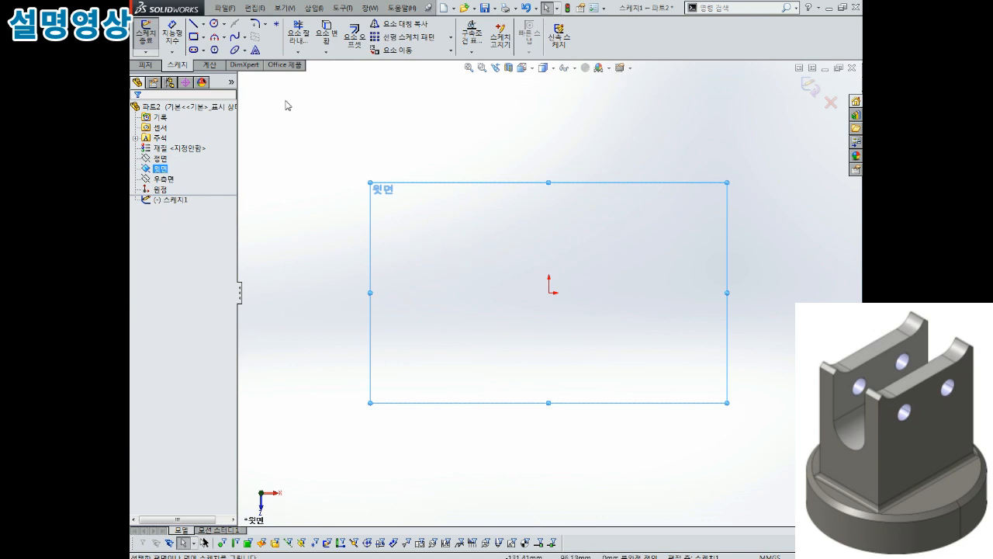
left_click(214, 23)
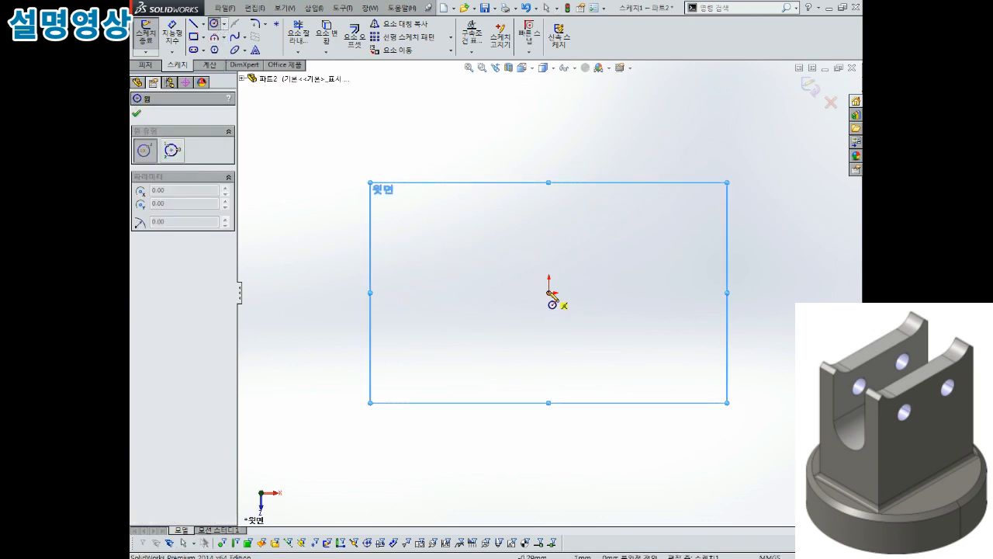
left_click(550, 293)
left_click(580, 260)
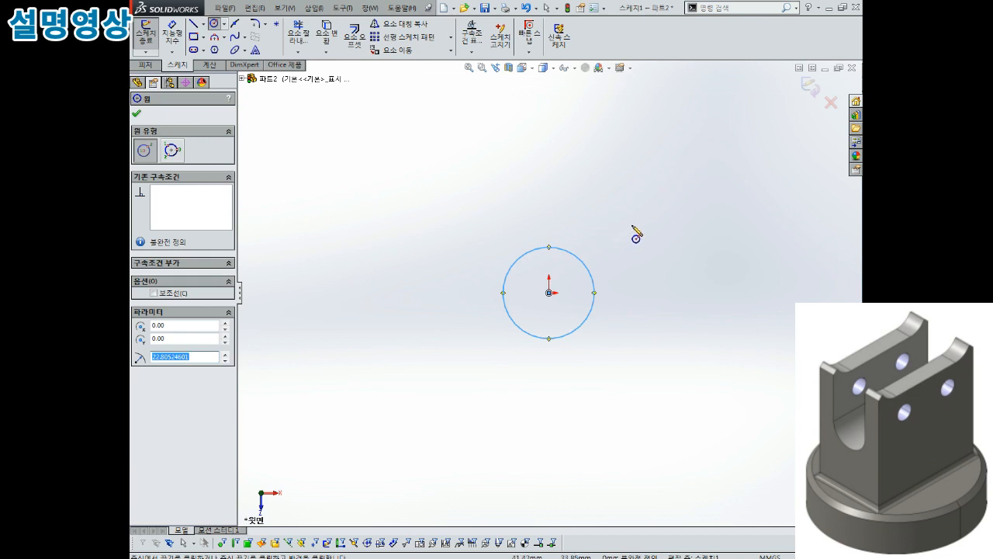
key("Escape")
Dimension the circle's diameter to 36 mm, move the dimension closer to the circle and finish the sketch
key("d")
left_click(581, 257)
left_click(590, 215)
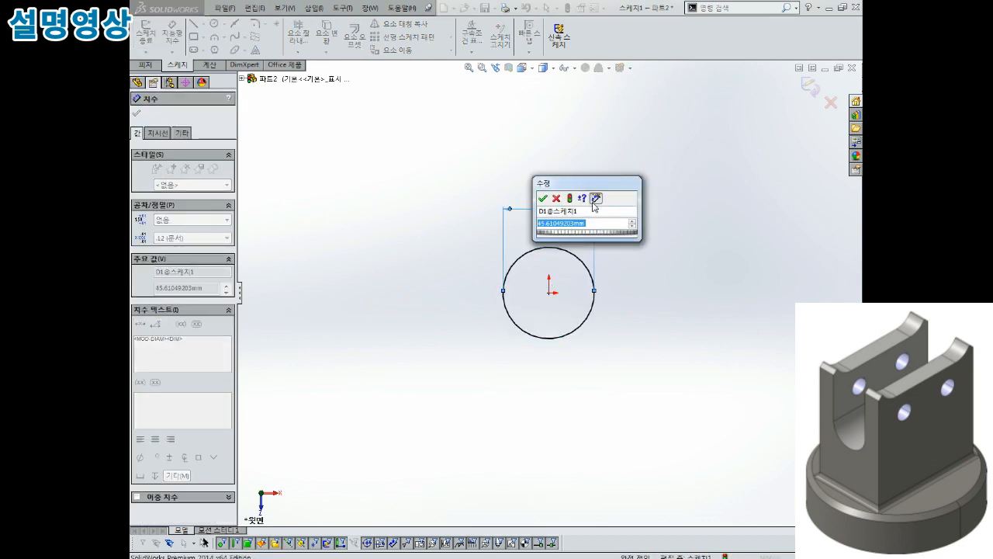
type("36")
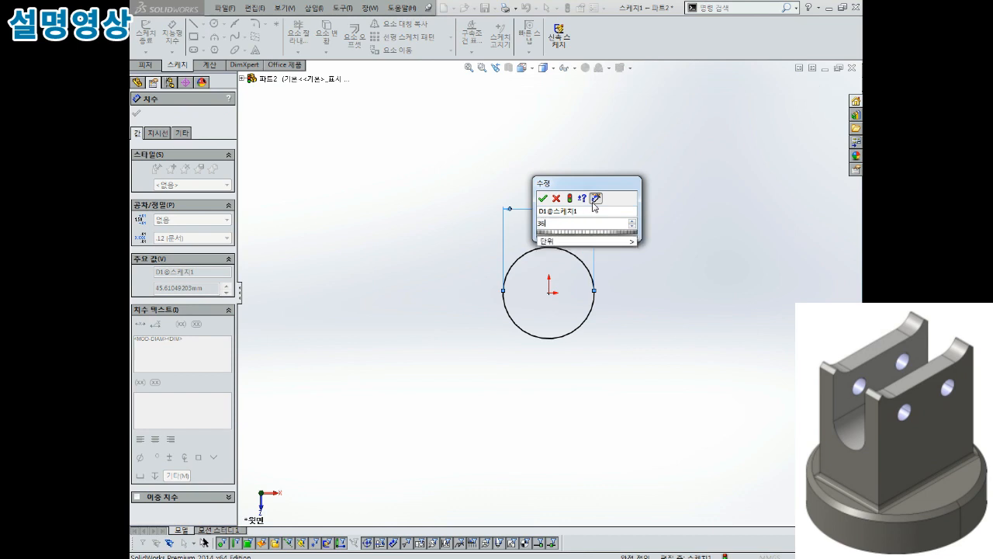
key("Return")
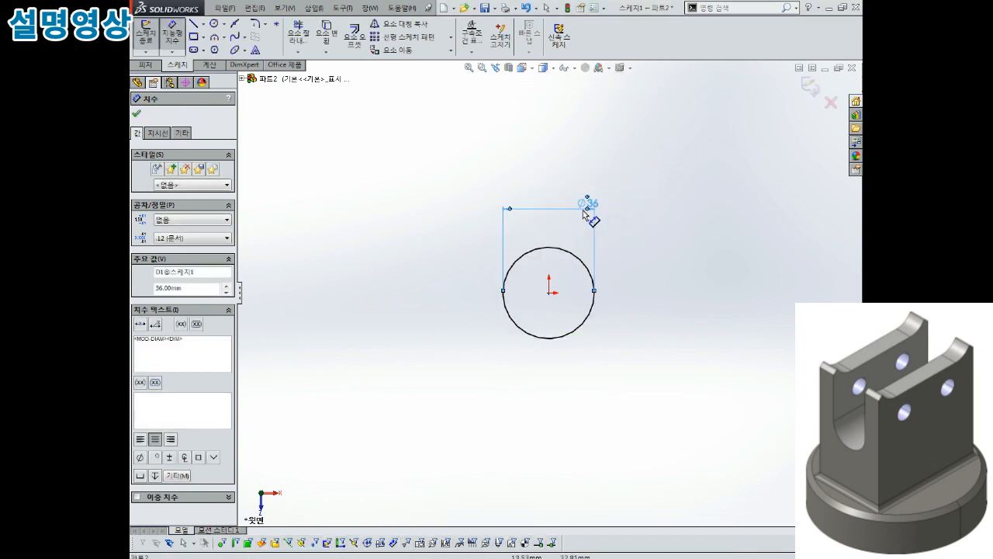
left_click_drag(587, 204, 562, 225)
scroll(557, 222, "down", 5)
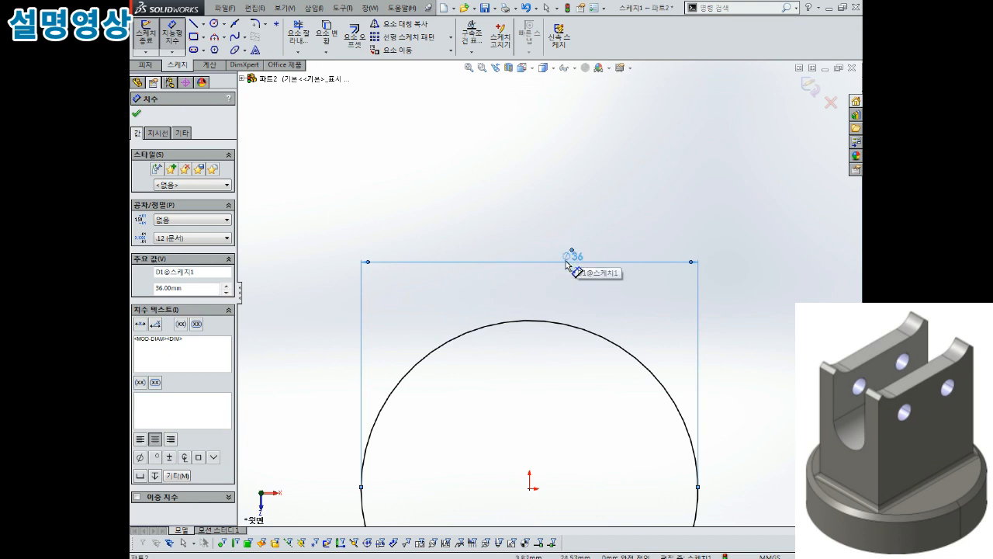
scroll(581, 275, "up", 5)
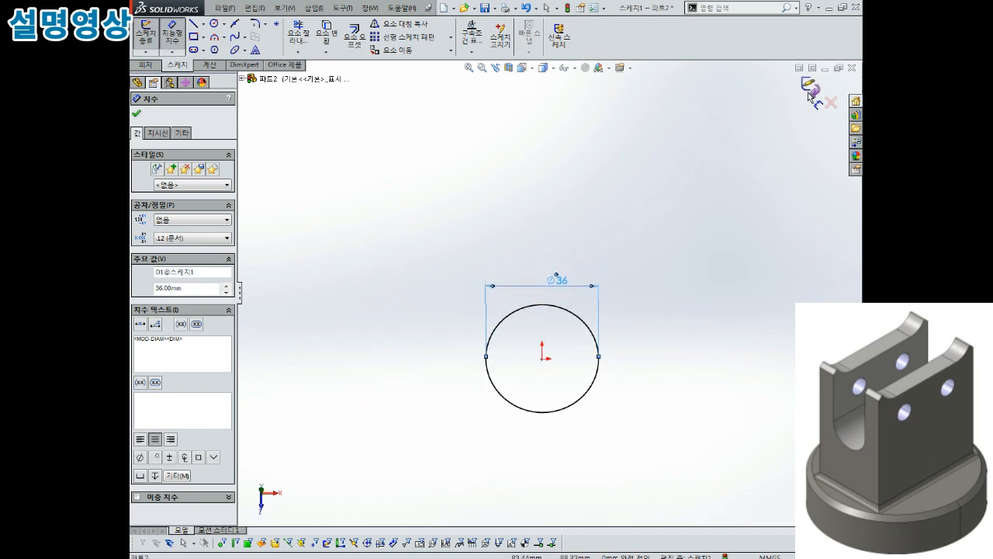
left_click(807, 90)
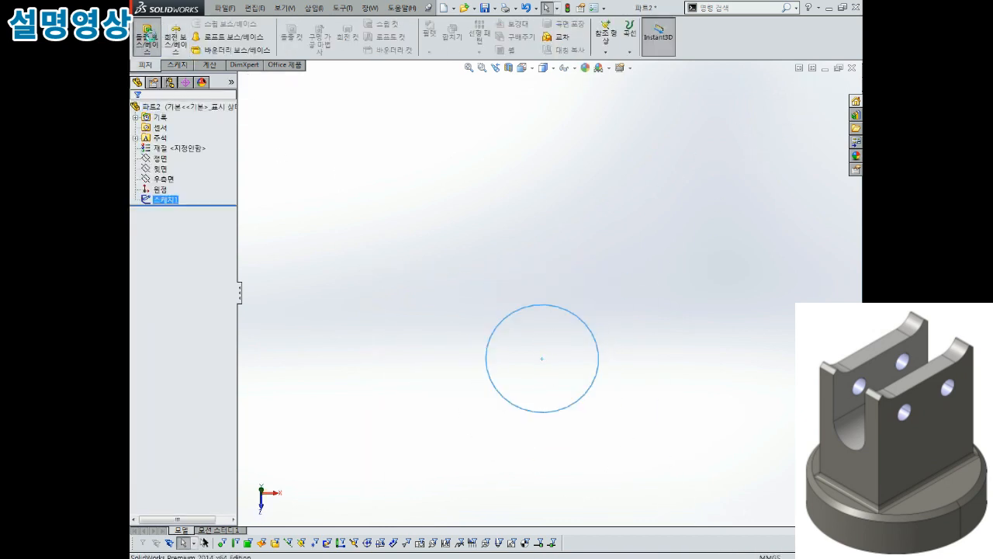
Extrude the 36 mm circle as a Blind boss 8 mm high
left_click(146, 38)
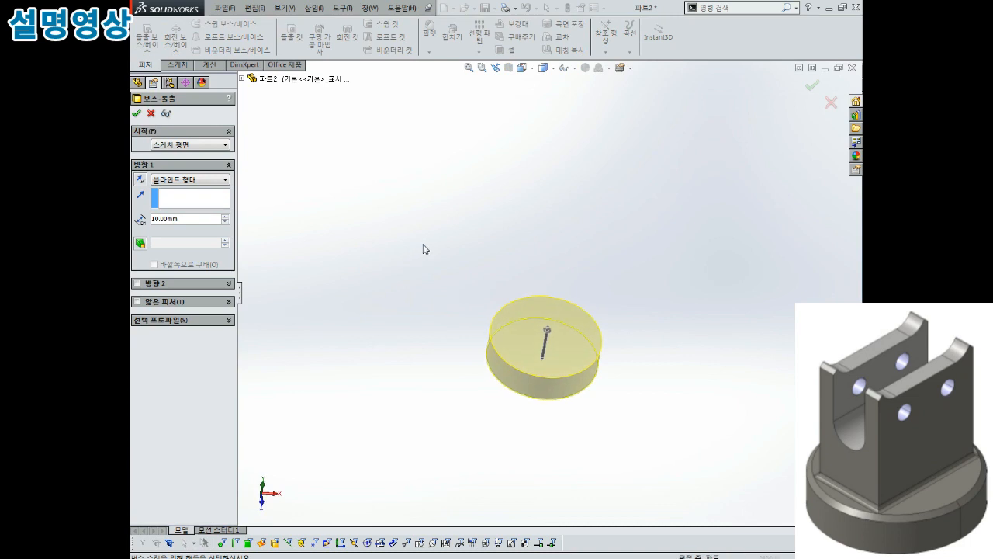
double_click(192, 219)
type("8")
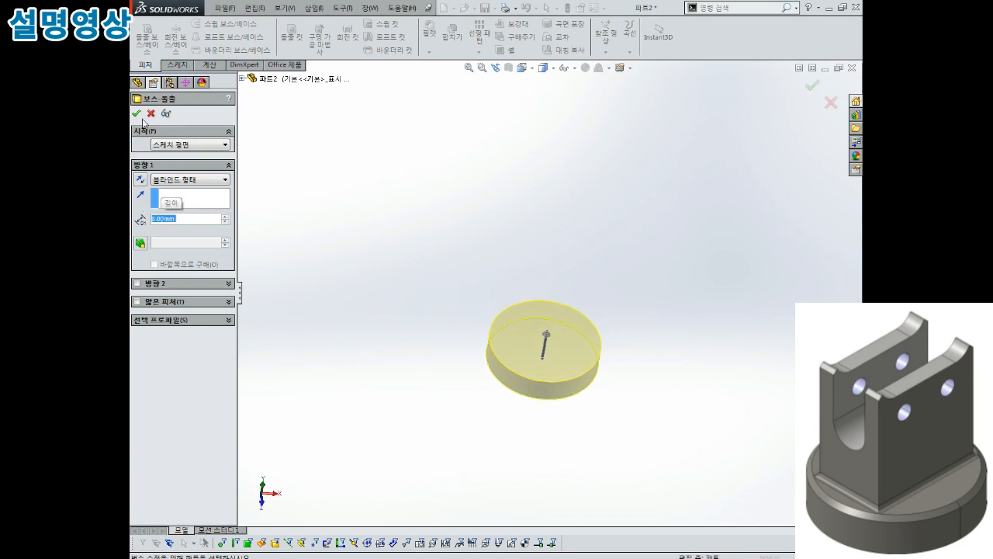
left_click(139, 114)
Sketch a circle about 58 mm in diameter, centred on the origin, on the disc's top face
middle_click_drag(468, 233, 547, 272)
scroll(546, 272, "down", 2)
left_click(542, 342)
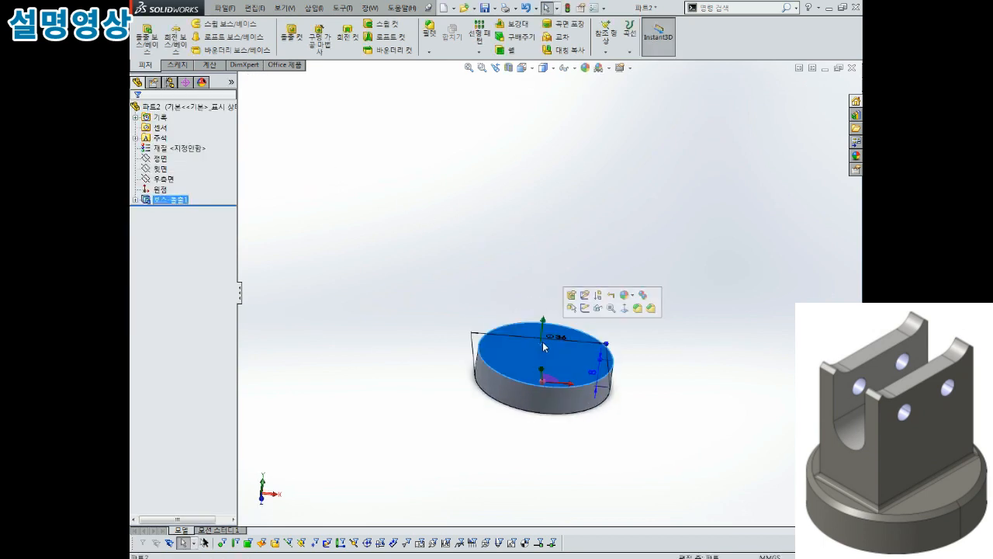
left_click(585, 308)
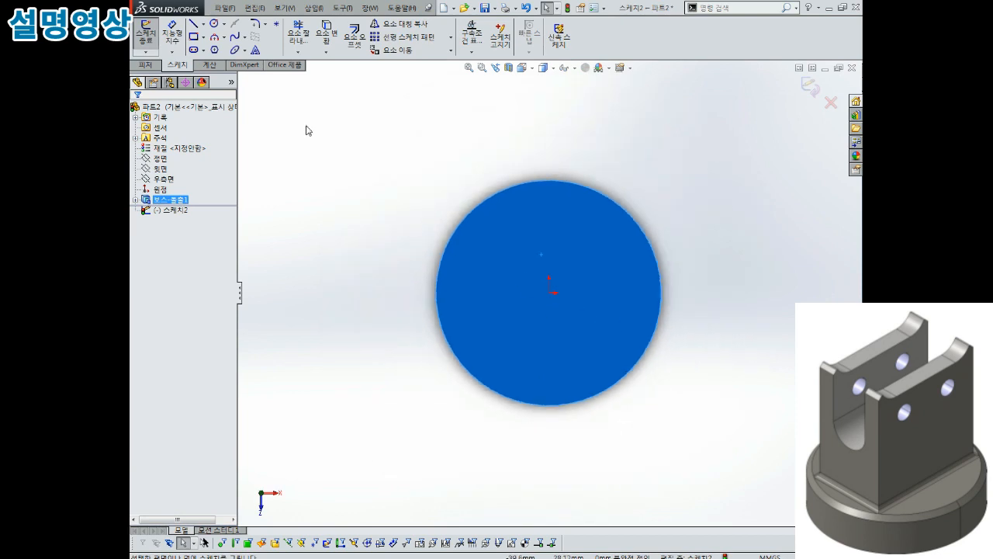
left_click(215, 24)
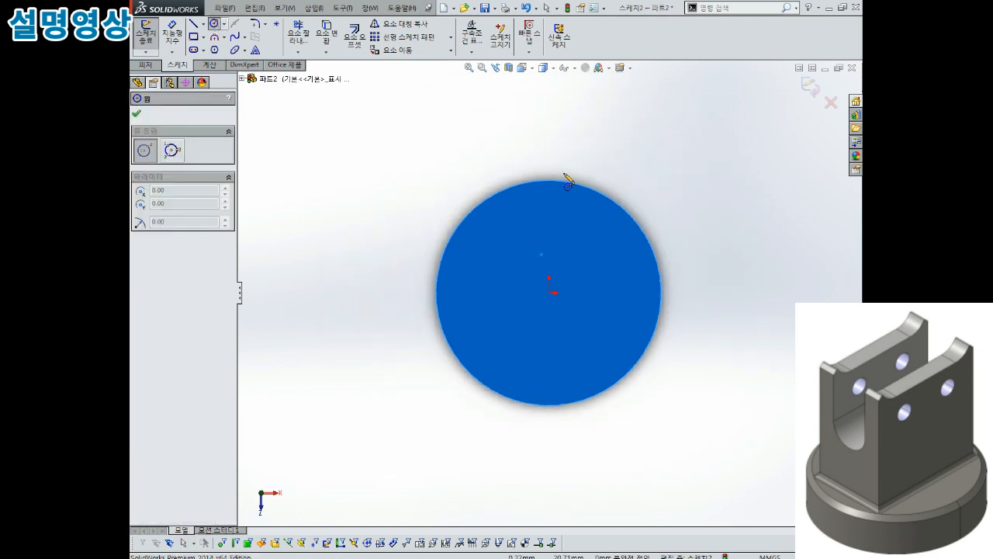
left_click(549, 292)
left_click(678, 166)
scroll(716, 289, "up", 3)
Dimension the larger circle's diameter to 65 mm and finish the sketch
right_click_drag(716, 290, 712, 215)
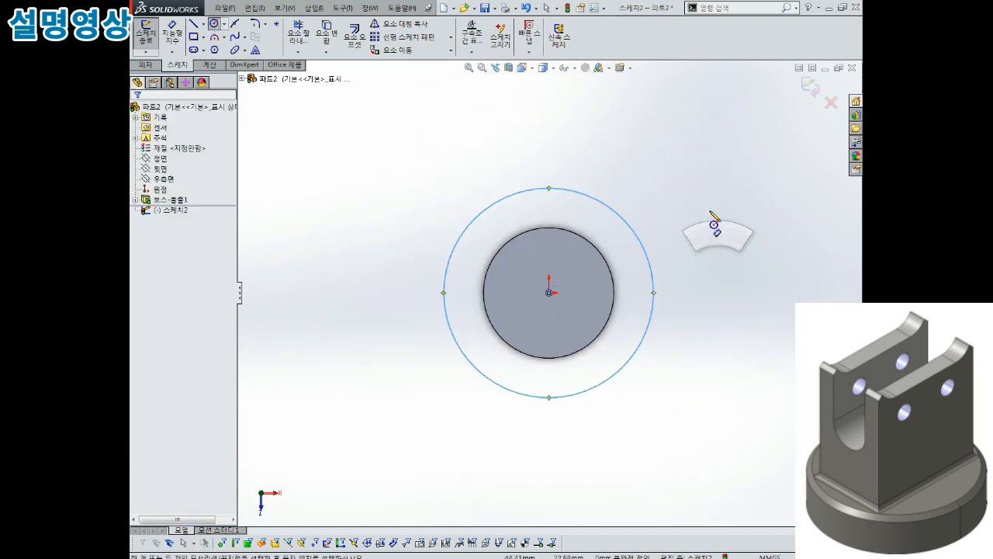
left_click(626, 221)
left_click(644, 169)
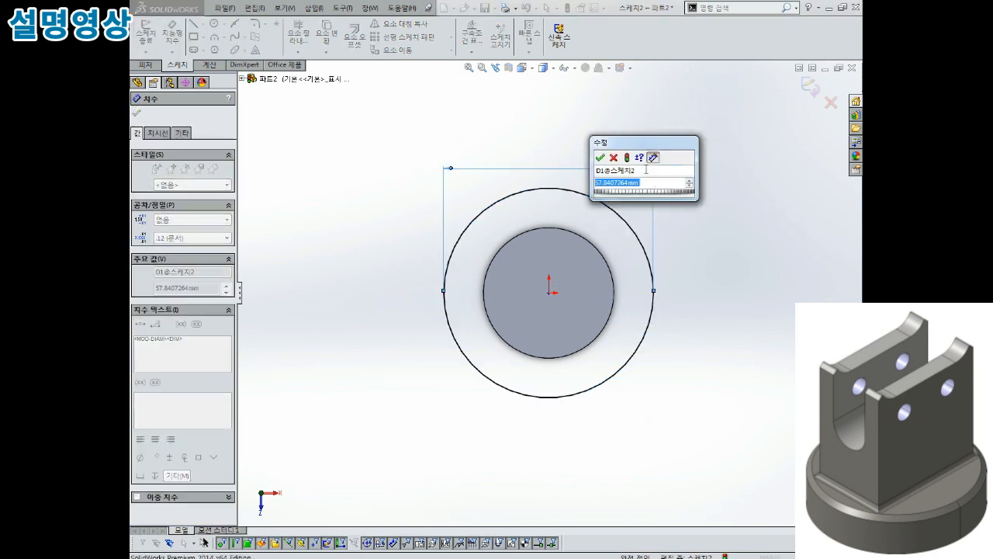
type("65")
key("Return")
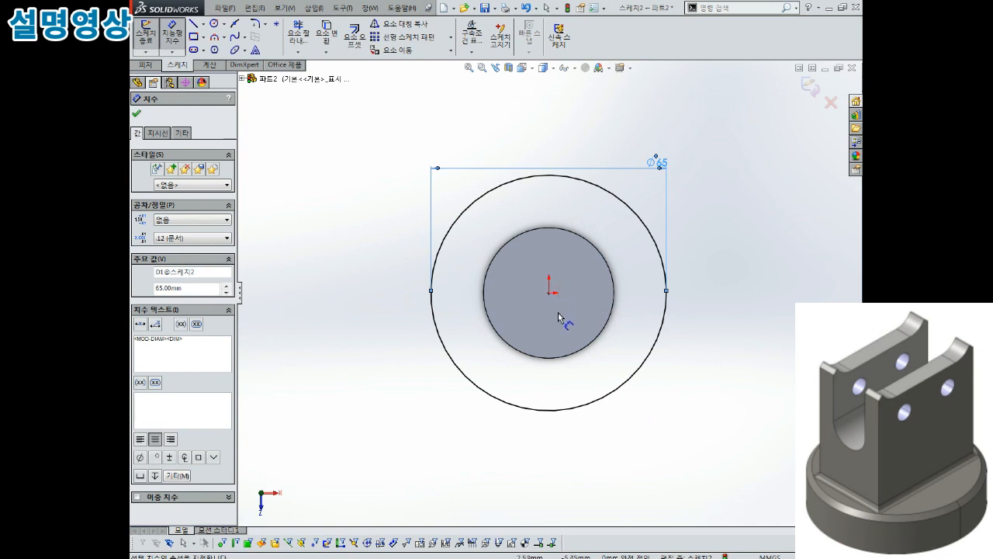
mouse_move(551, 317)
middle_mouse_down()
mouse_move(552, 191)
mouse_move(574, 131)
mouse_move(542, 233)
middle_mouse_up()
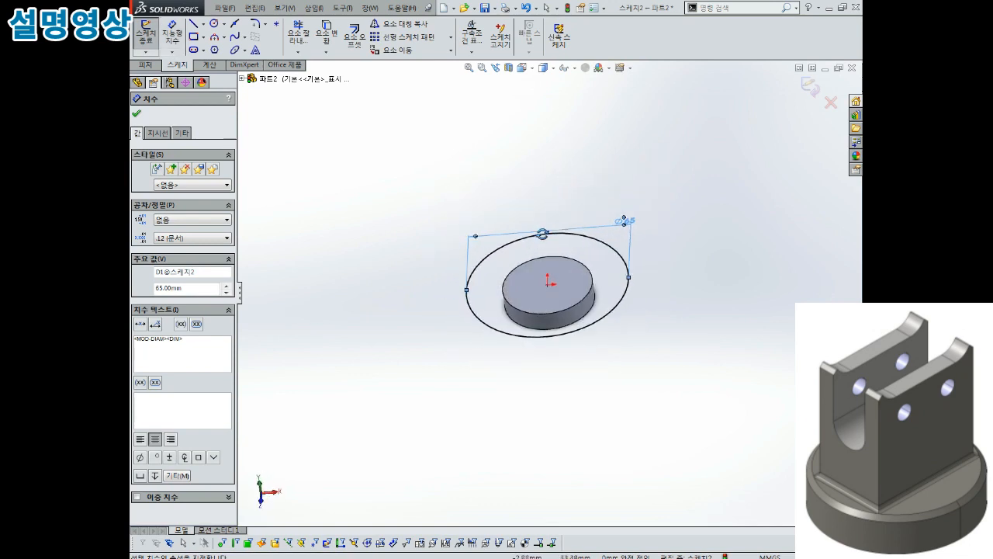
left_click(809, 89)
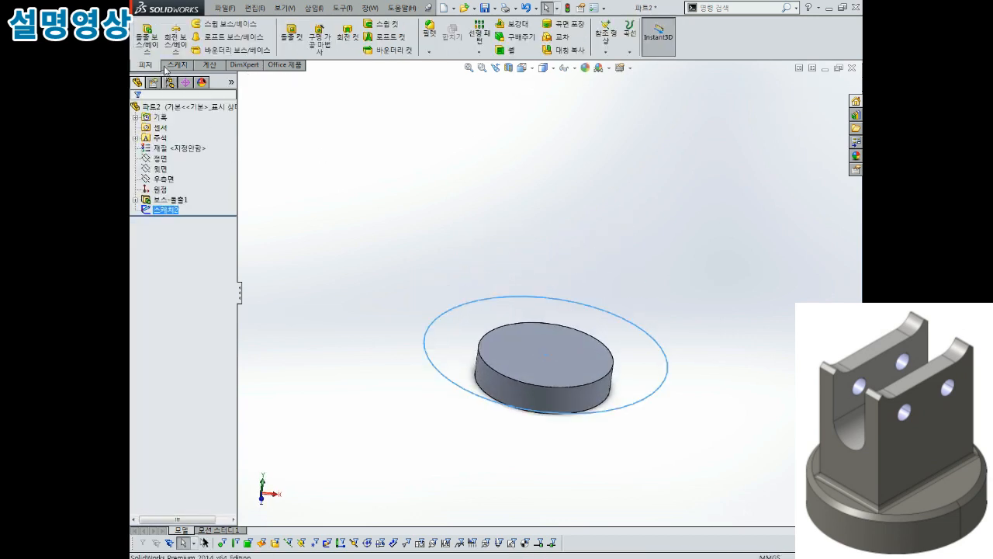
Extrude the 65 mm circle as a Blind boss 16 mm high, merged with the smaller disc
left_click(146, 37)
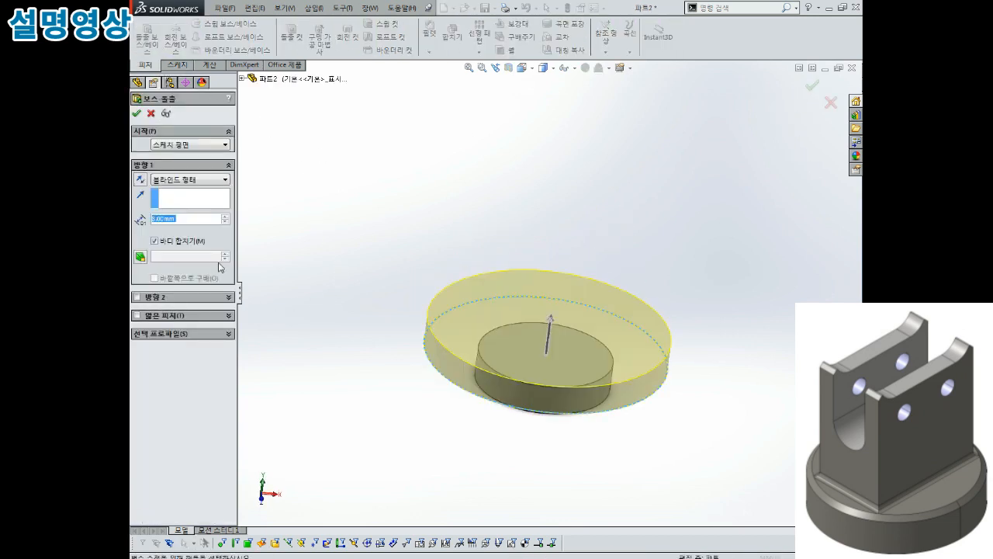
type("16")
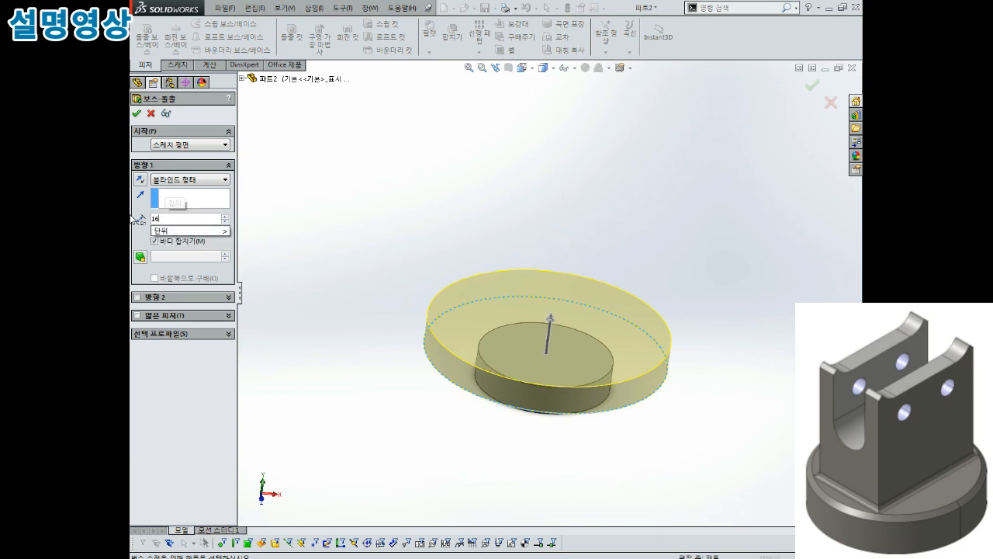
key("Return")
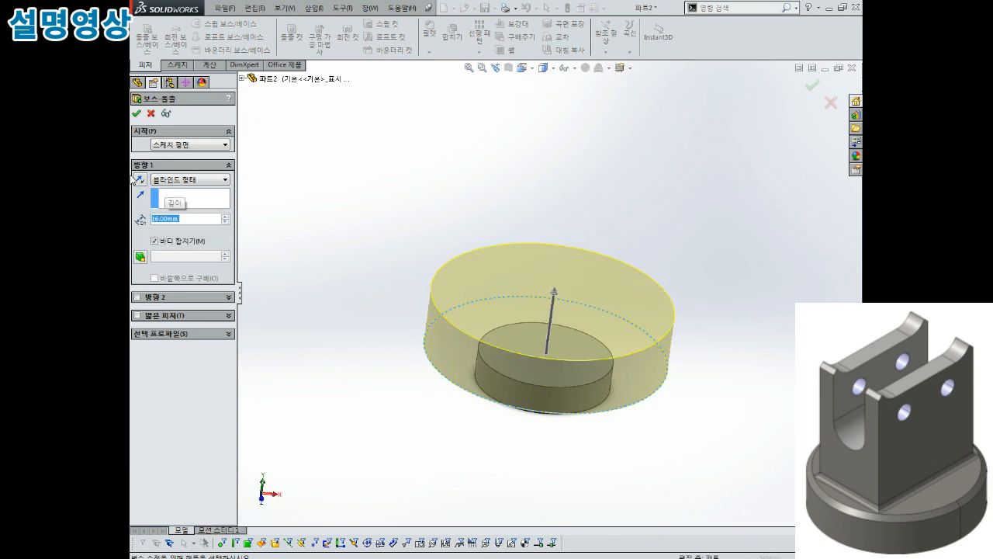
left_click(136, 113)
middle_click_drag(383, 162, 512, 196)
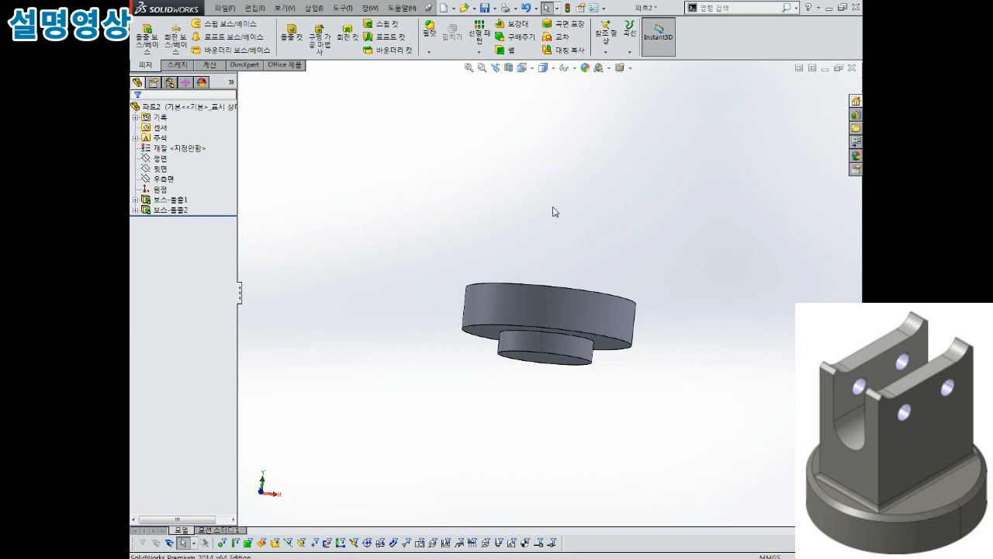
middle_click_drag(634, 235, 601, 275)
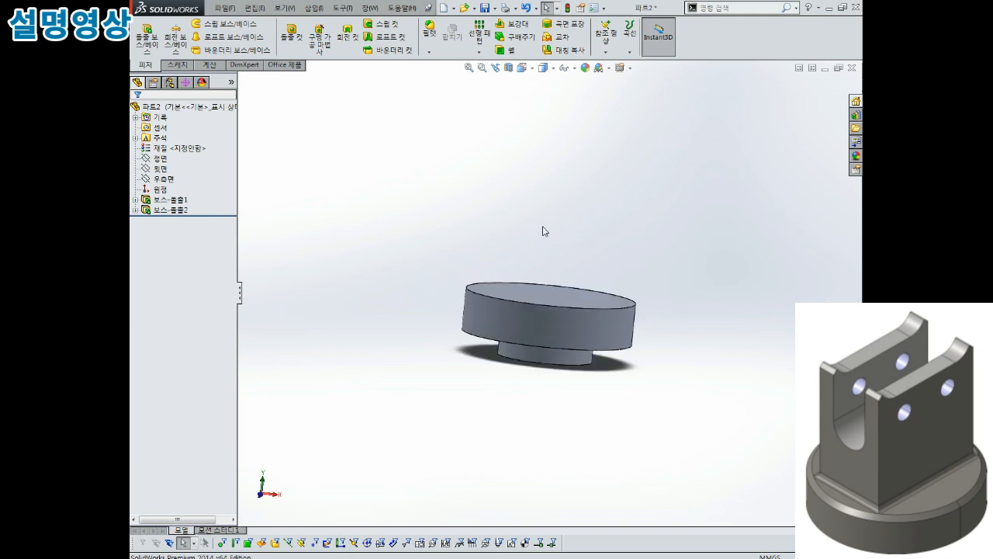
middle_click_drag(544, 231, 539, 264)
Start a sketch on the Right Plane and draw a rectangle about 37 mm wide and 42 mm high standing on the large disc's top edge
left_click(163, 179)
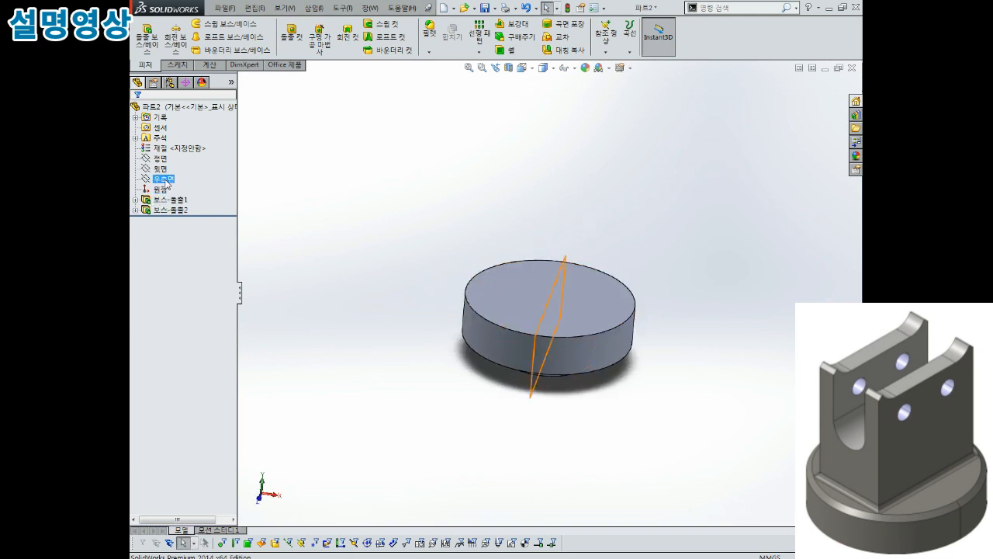
left_click(191, 164)
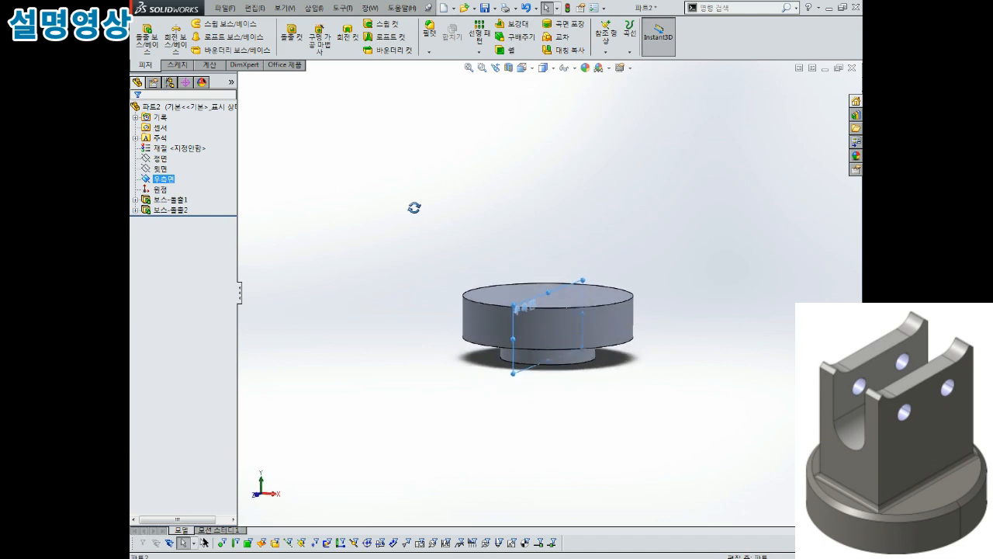
left_click(175, 179)
mouse_move(435, 233)
middle_mouse_down()
mouse_move(406, 215)
mouse_move(450, 235)
middle_mouse_up()
left_click(164, 181)
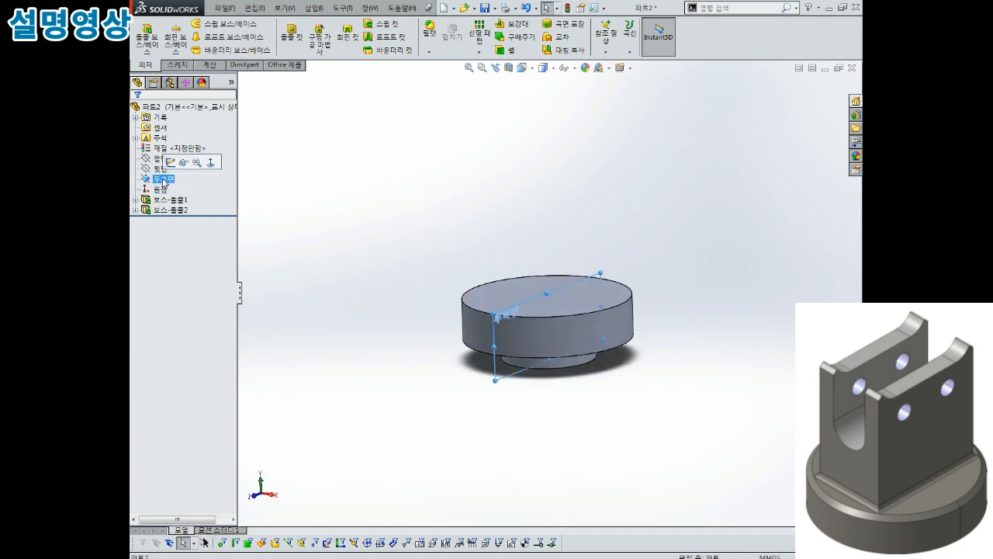
left_click(170, 163)
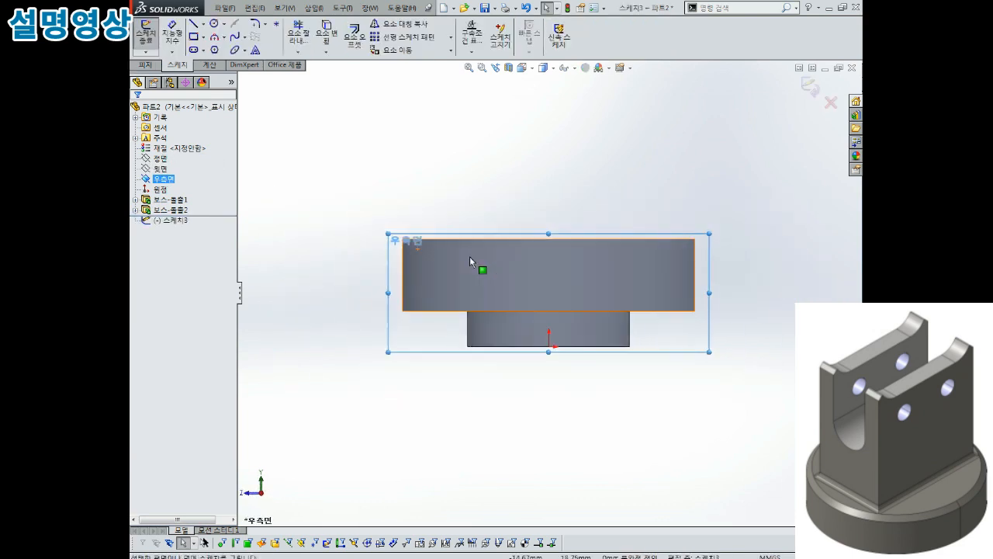
scroll(469, 256, "up", 3)
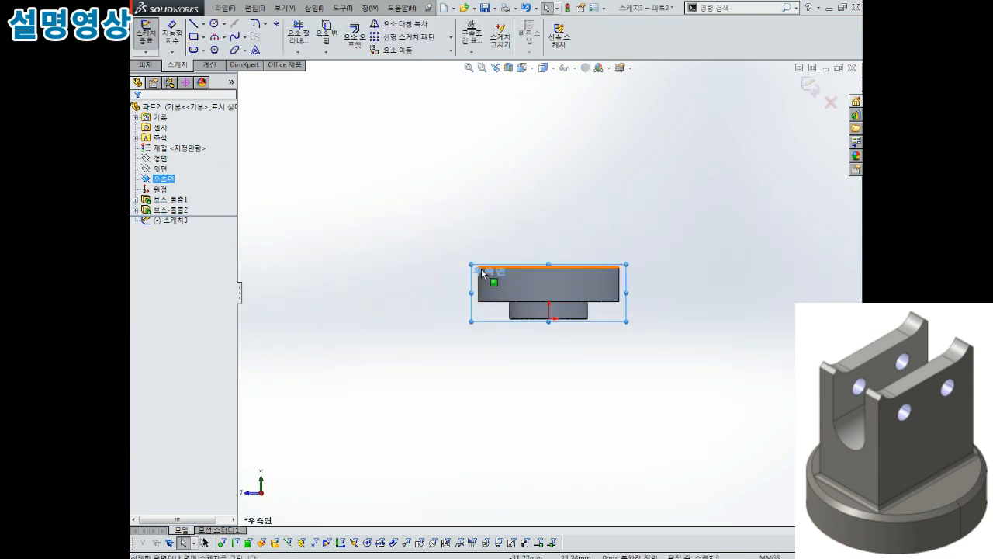
scroll(535, 284, "up", 1)
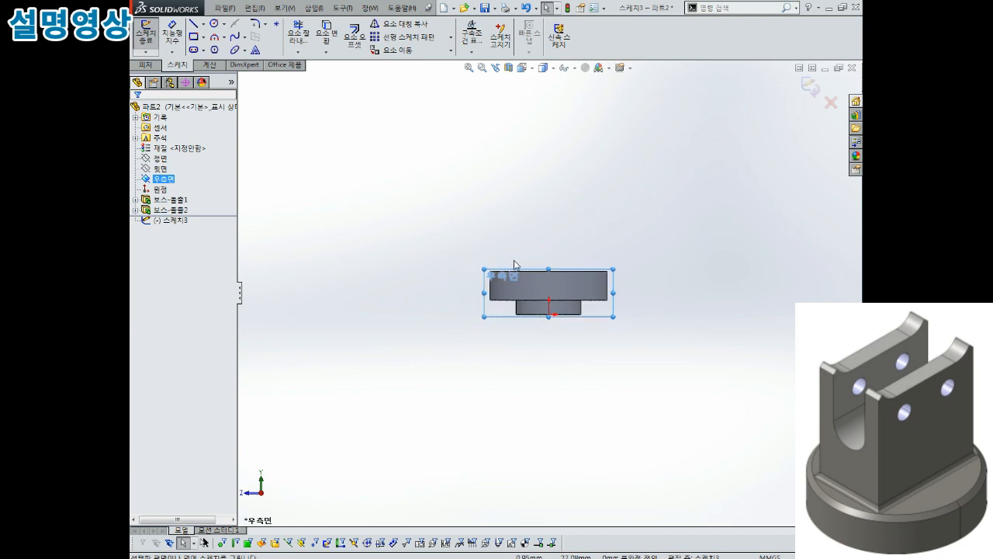
scroll(644, 278, "down", 3)
left_click(193, 36)
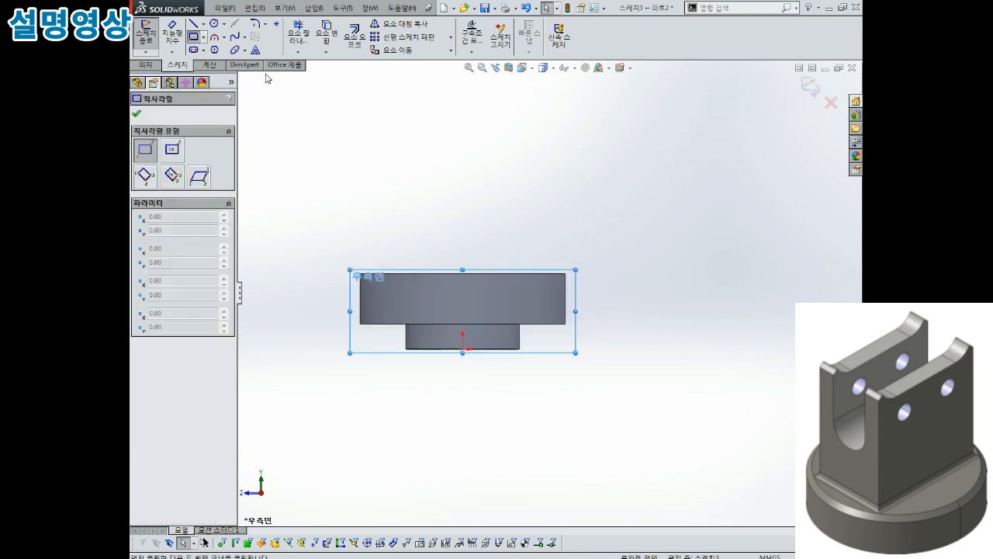
left_click(409, 274)
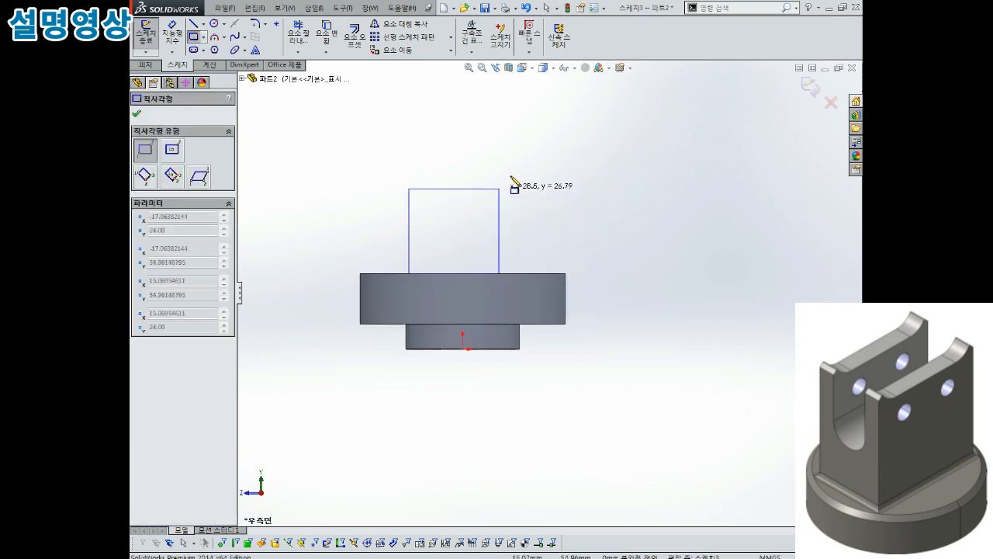
left_click(526, 140)
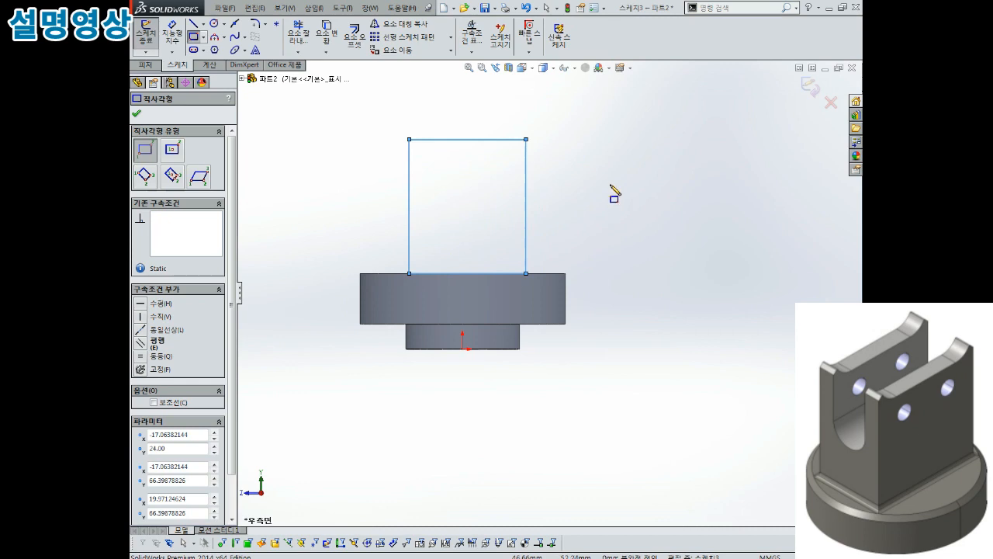
Dimension the rectangle's width to 48 mm and the height from the small disc's bottom edge to the rectangle's top edge to 74 mm
right_click_drag(610, 198, 606, 147)
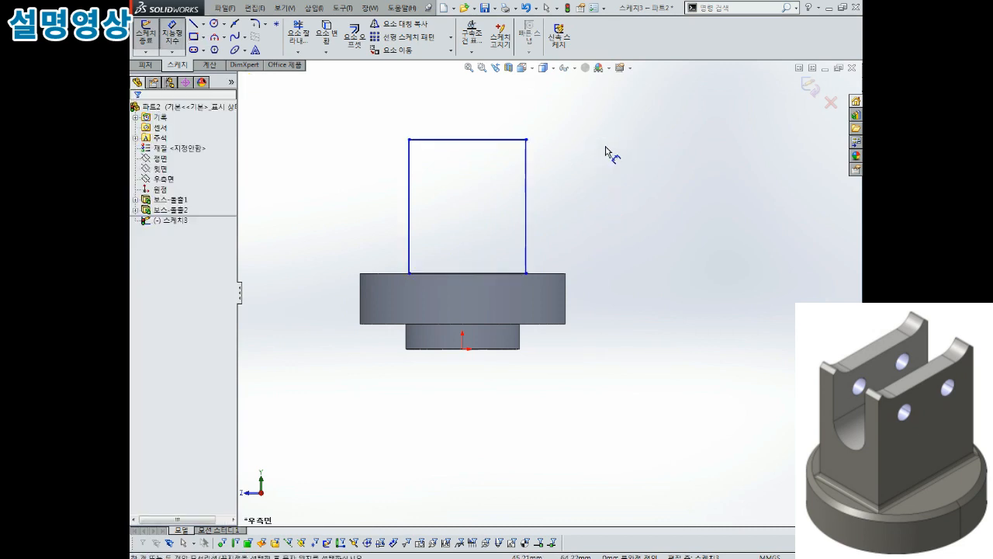
left_click(475, 140)
left_click(471, 116)
type("48")
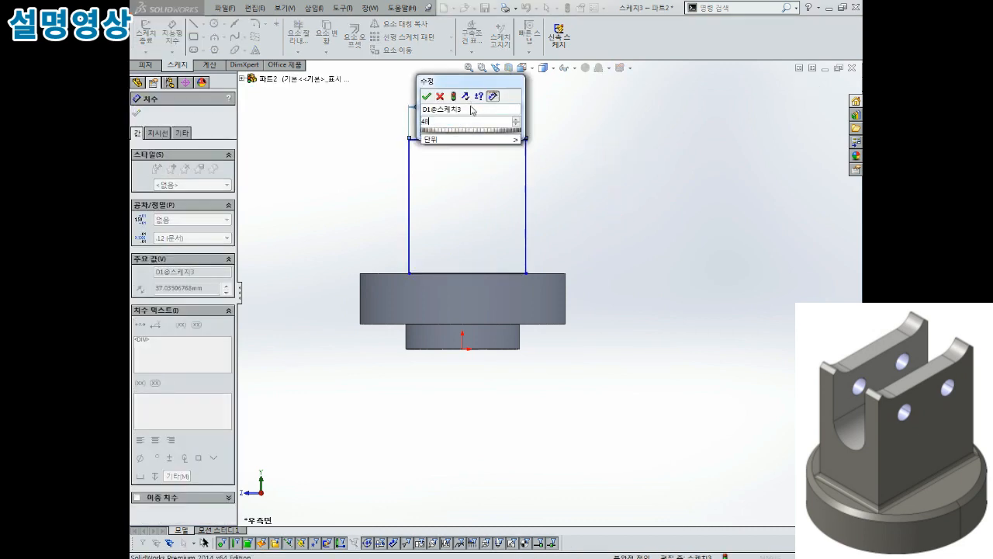
key("Return")
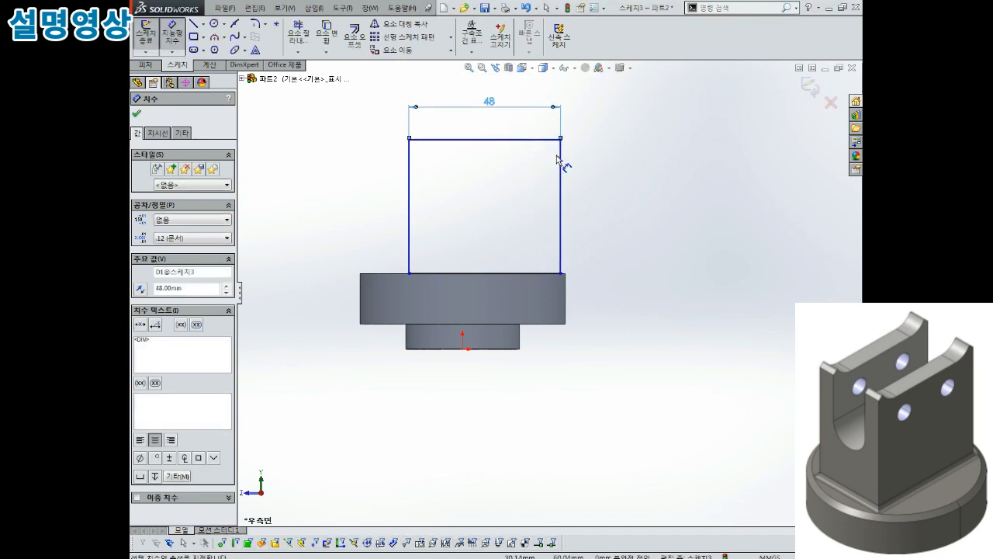
left_click(517, 349)
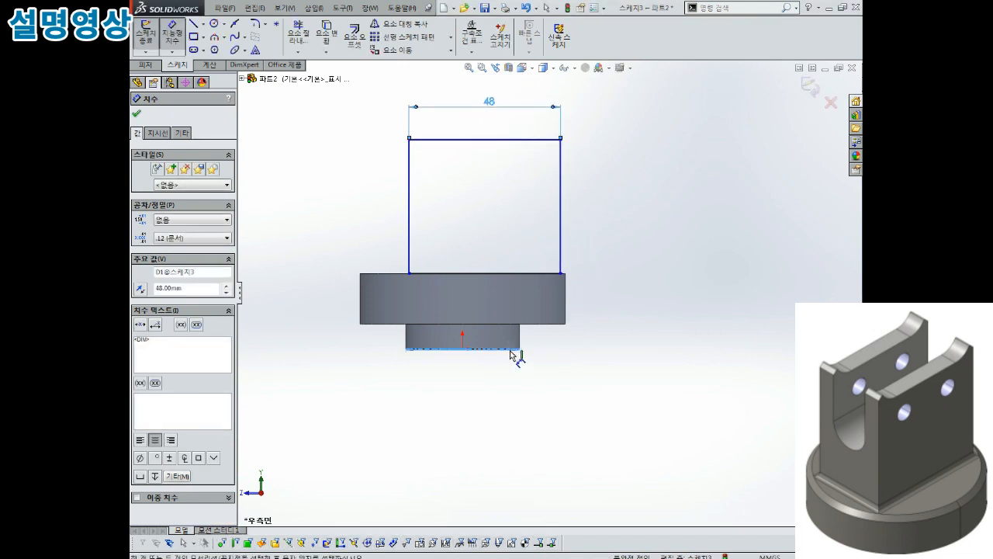
left_click(547, 139)
left_click(609, 217)
key("Return")
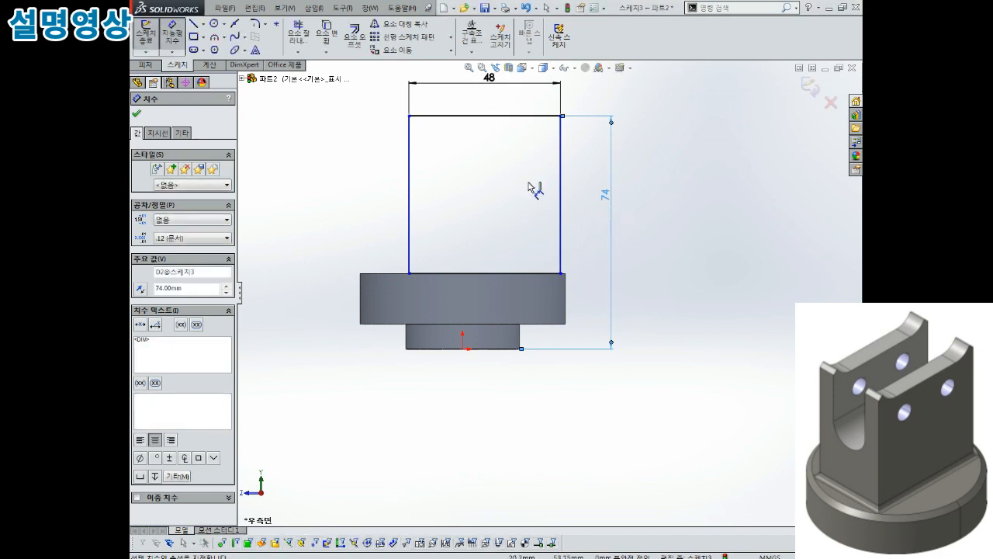
Dimension the horizontal distance from the rectangle's left side to the origin to 24 mm
left_click(409, 233)
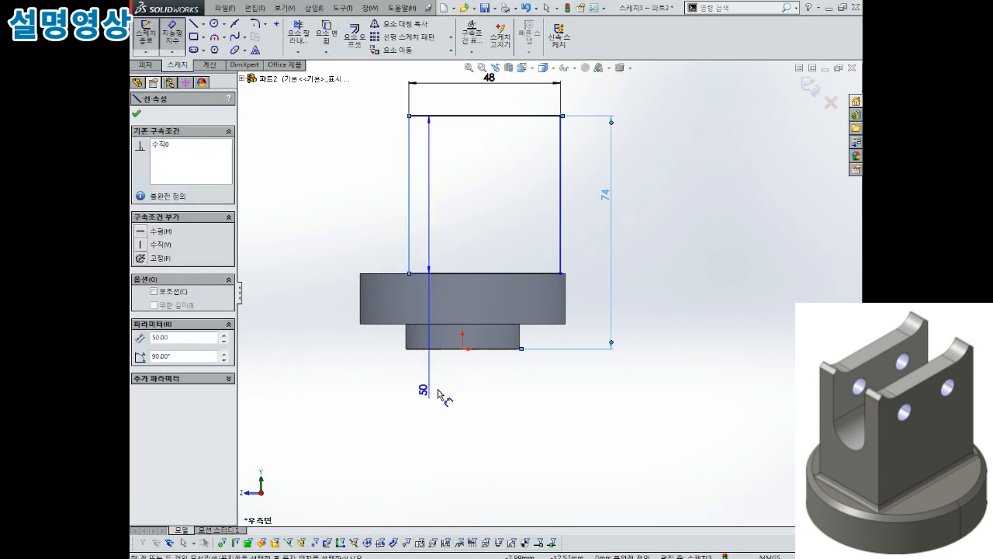
left_click(463, 349)
left_click(444, 390)
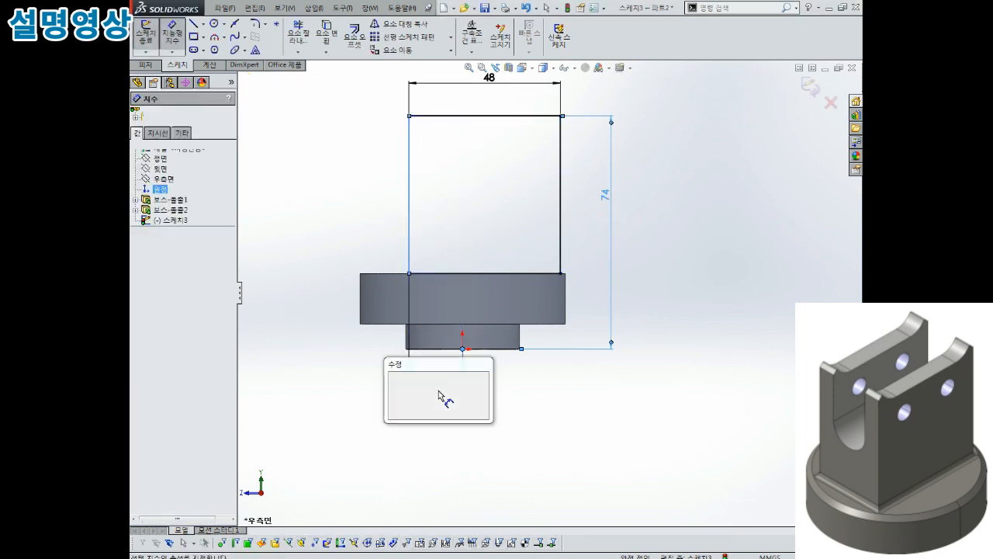
type("24")
key("Return")
Sketch a horizontal line about 31 mm long inside the rectangle, just below its top edge
scroll(434, 242, "up", 1)
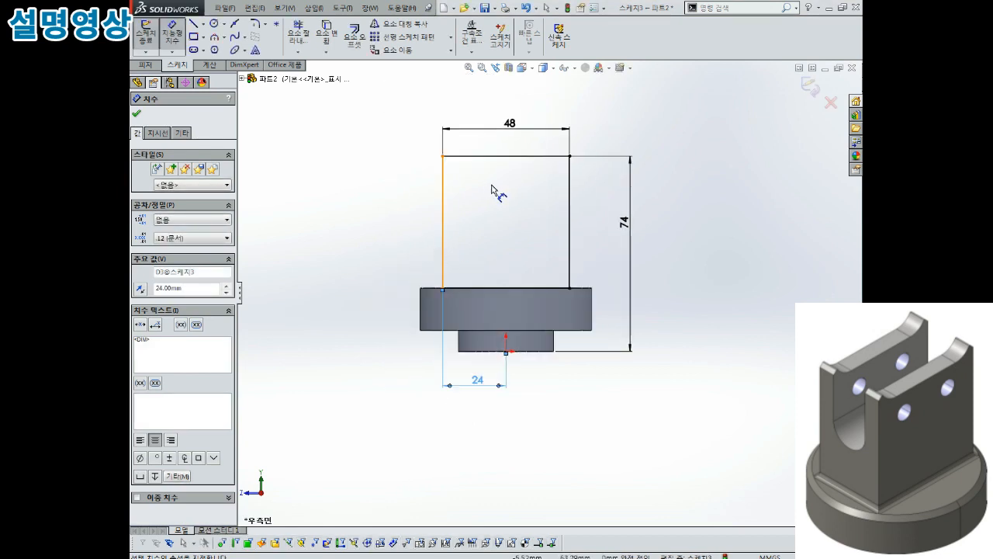
scroll(524, 206, "down", 1)
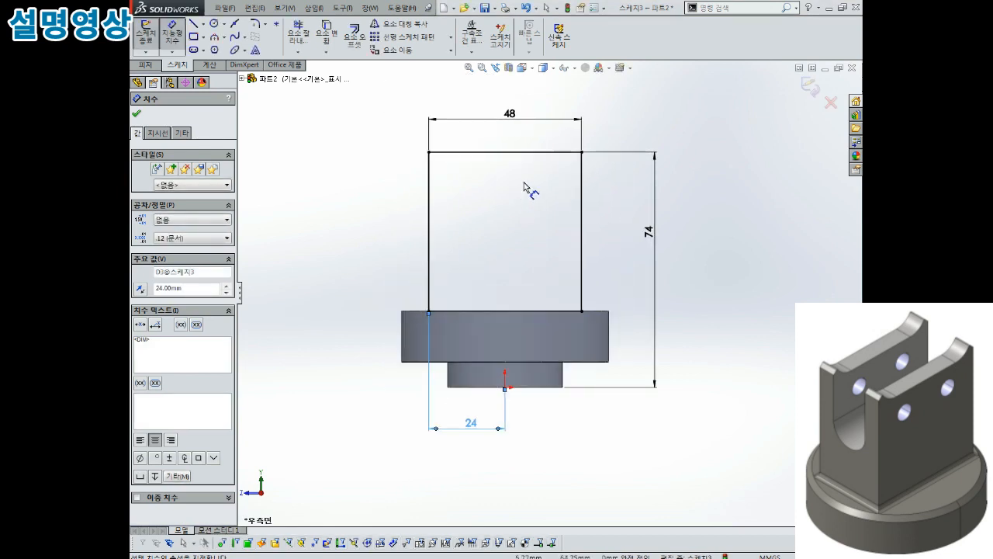
scroll(526, 180, "down", 1)
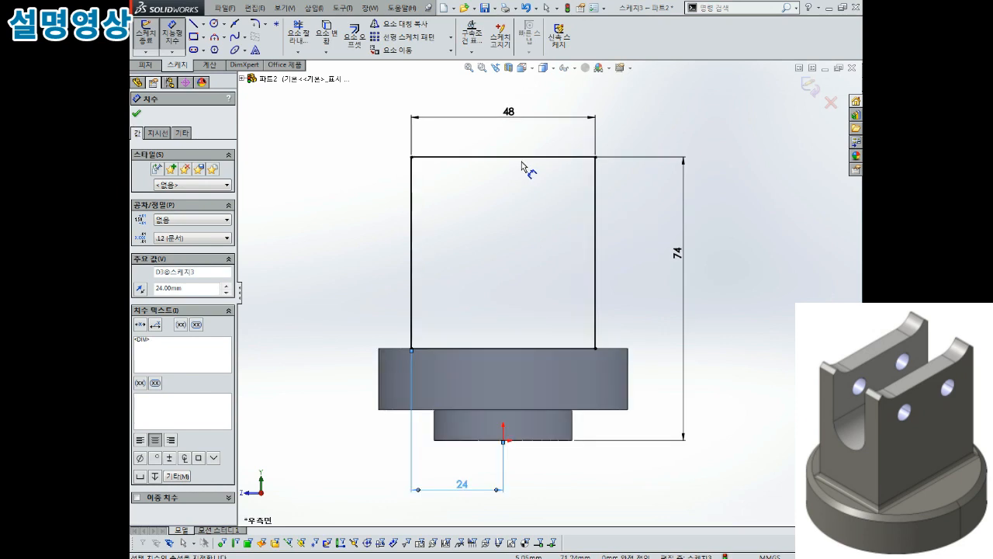
key("l")
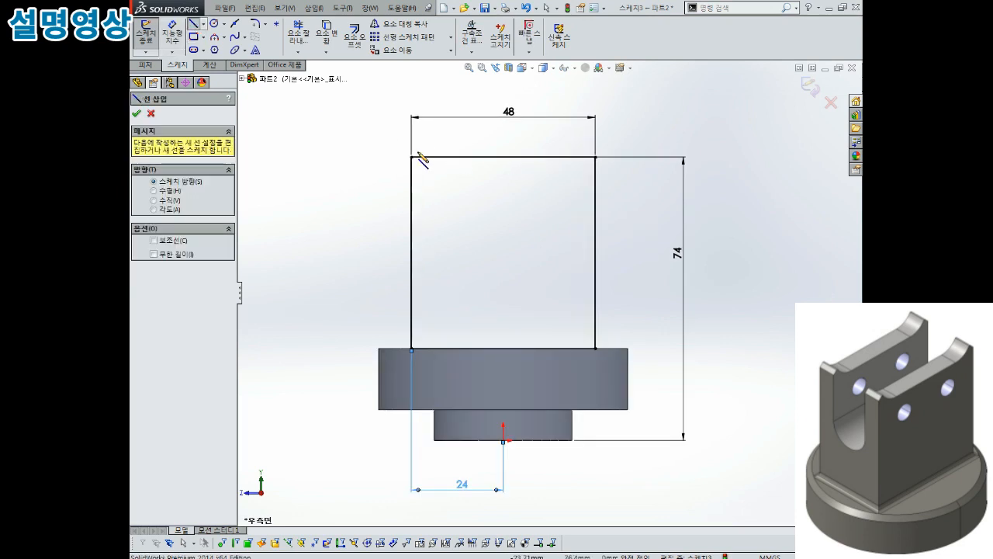
left_click(448, 181)
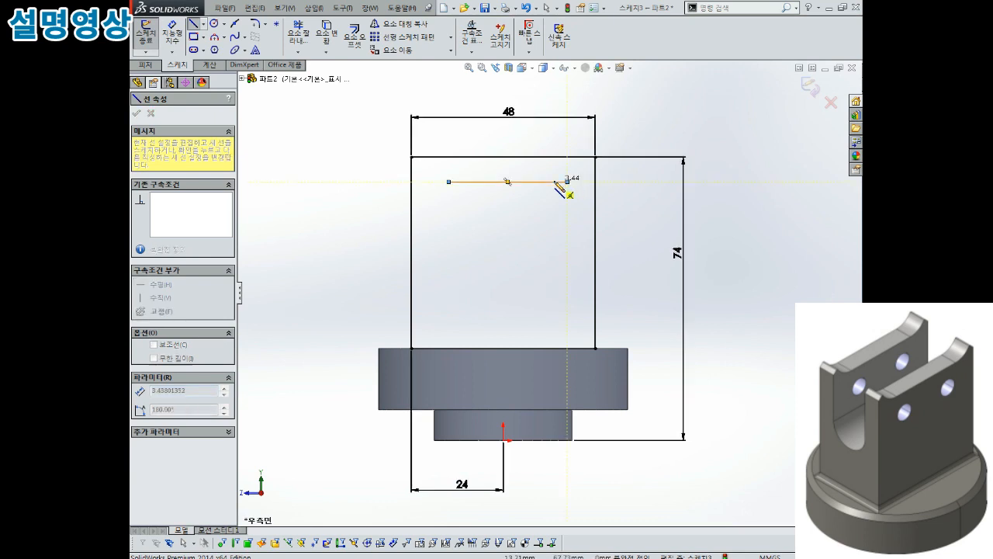
left_click(556, 182)
key("Escape")
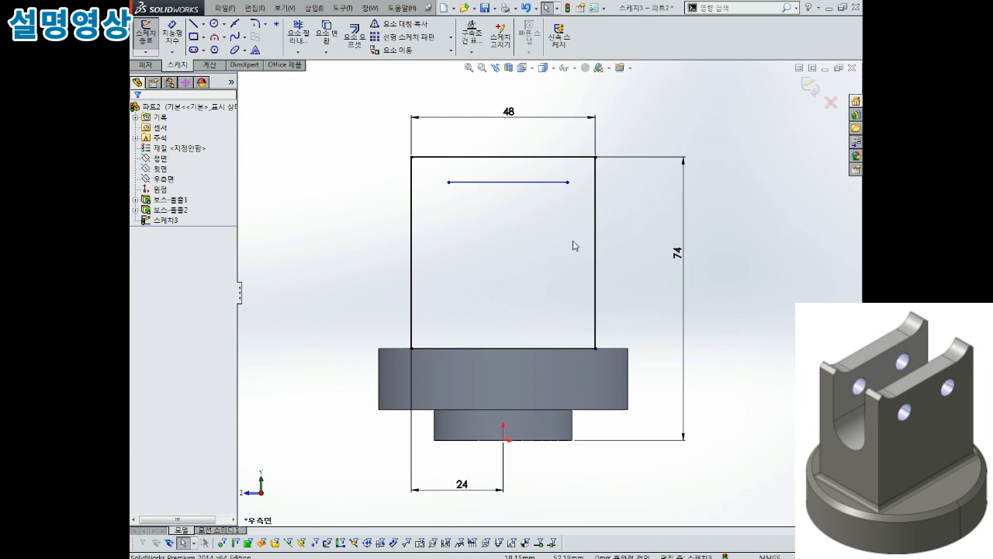
Dimension the height from the large disc's bottom edge to the inner horizontal line to 62 mm
scroll(550, 286, "up", 1)
scroll(550, 285, "down", 1)
right_click_drag(518, 290, 518, 241)
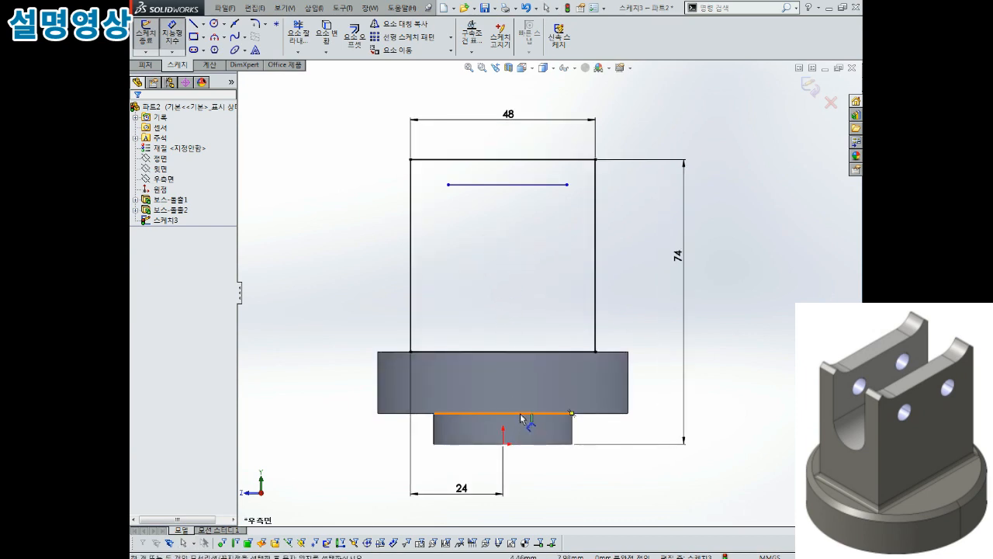
left_click(597, 413)
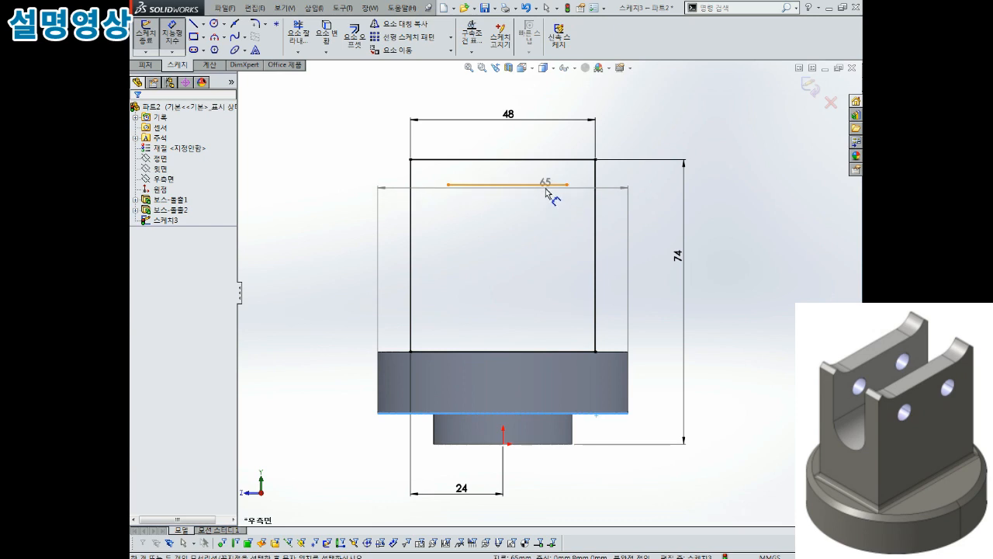
left_click(543, 185)
left_click(646, 277)
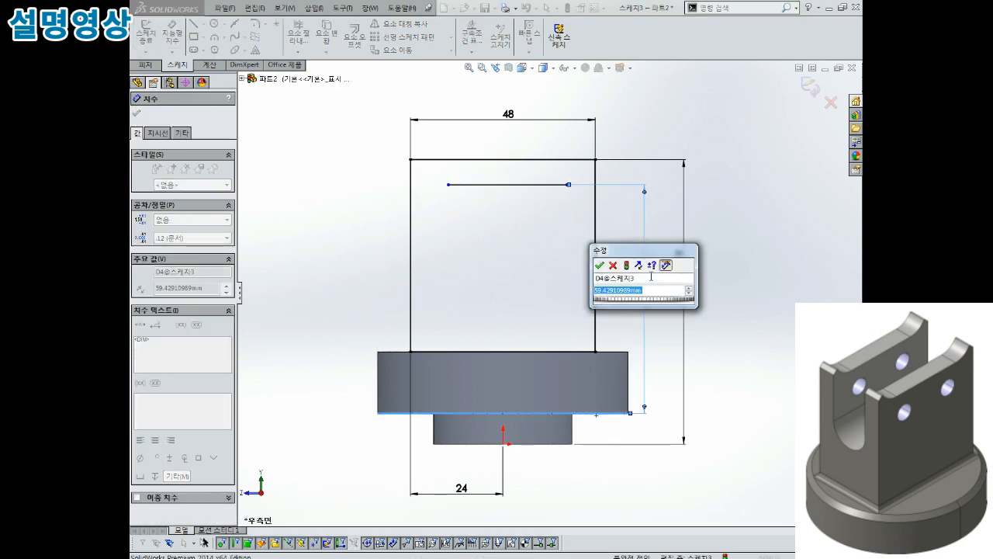
type("62")
key("Return")
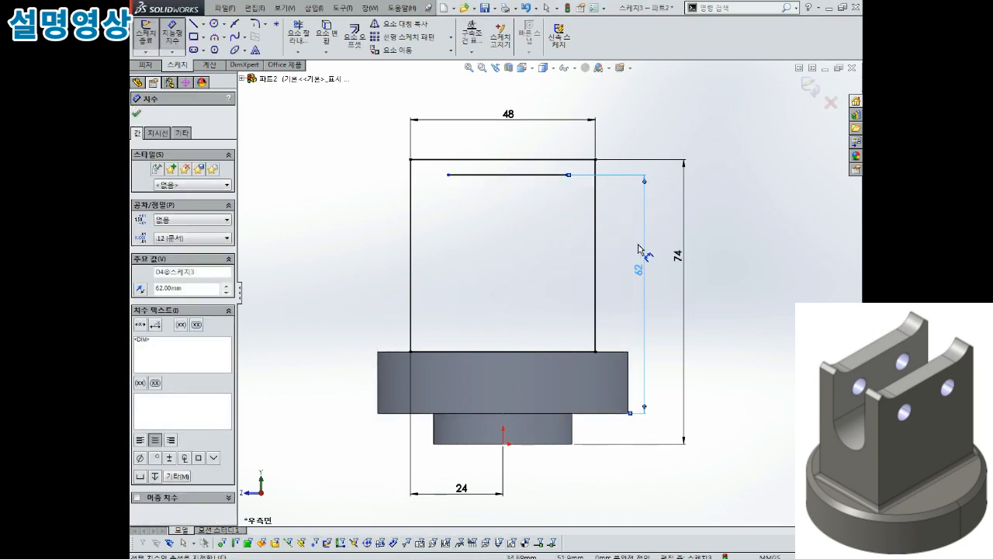
Dimension the inner line's length to 30 mm and its left endpoint's horizontal distance from the origin to 15 mm
left_click(500, 175)
left_click(499, 213)
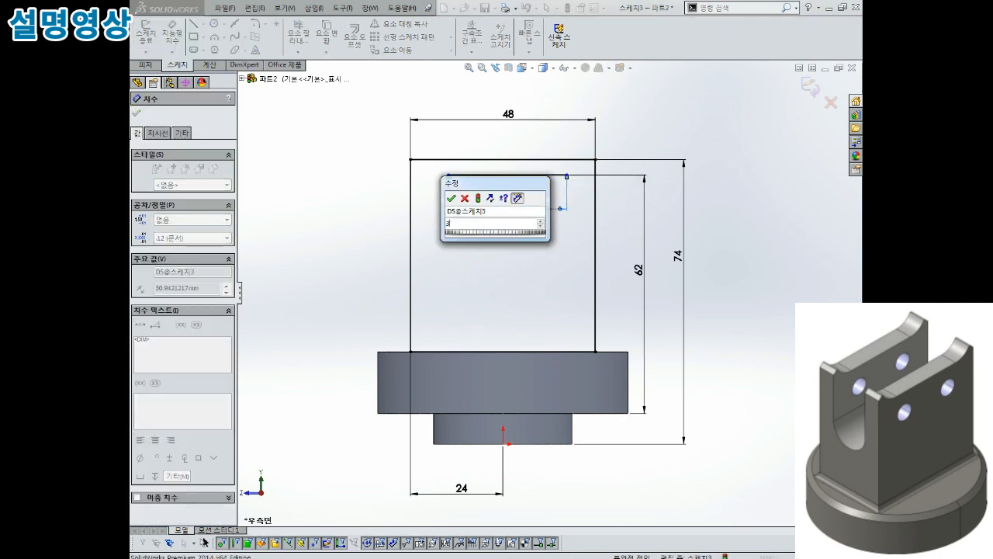
type("30")
key("Return")
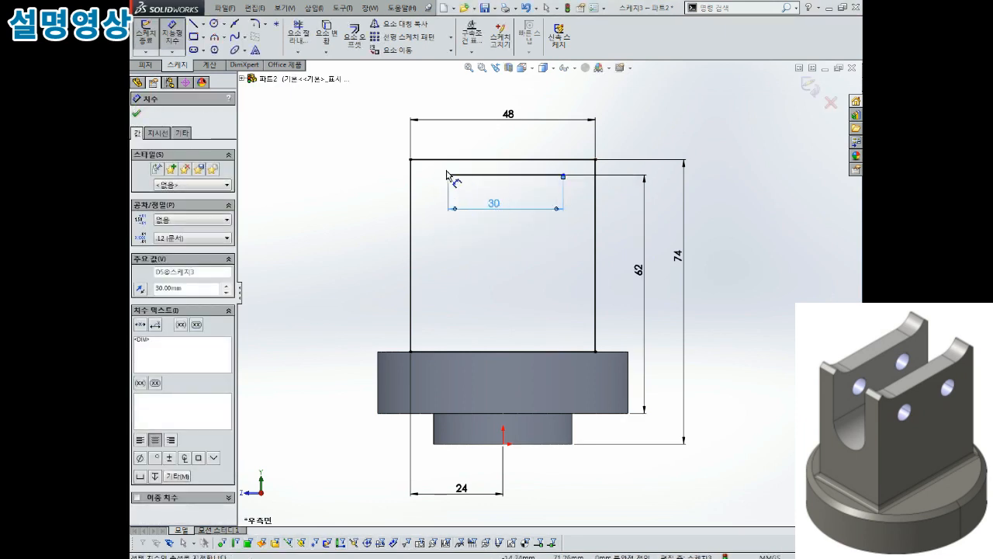
left_click(447, 176)
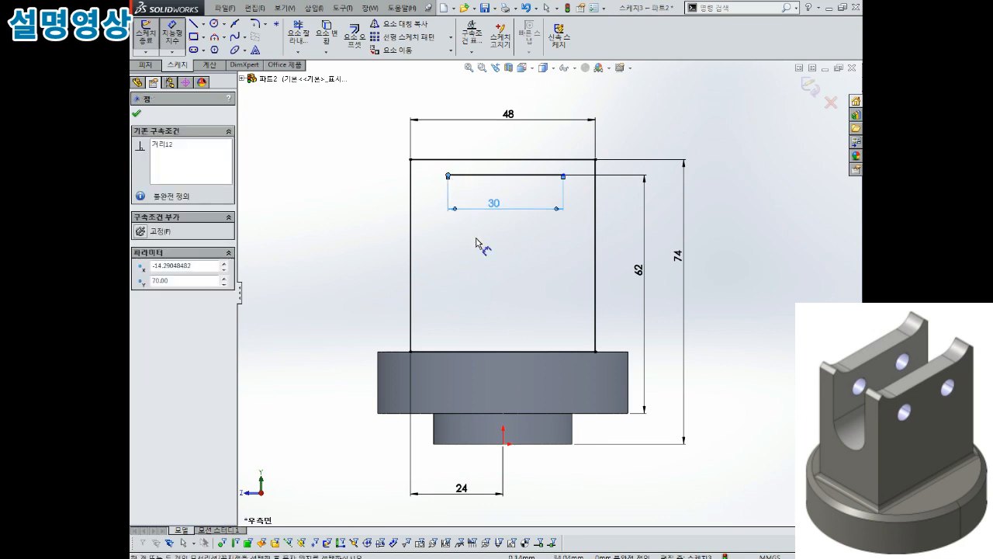
left_click(502, 444)
left_click(483, 475)
type("15")
key("Return")
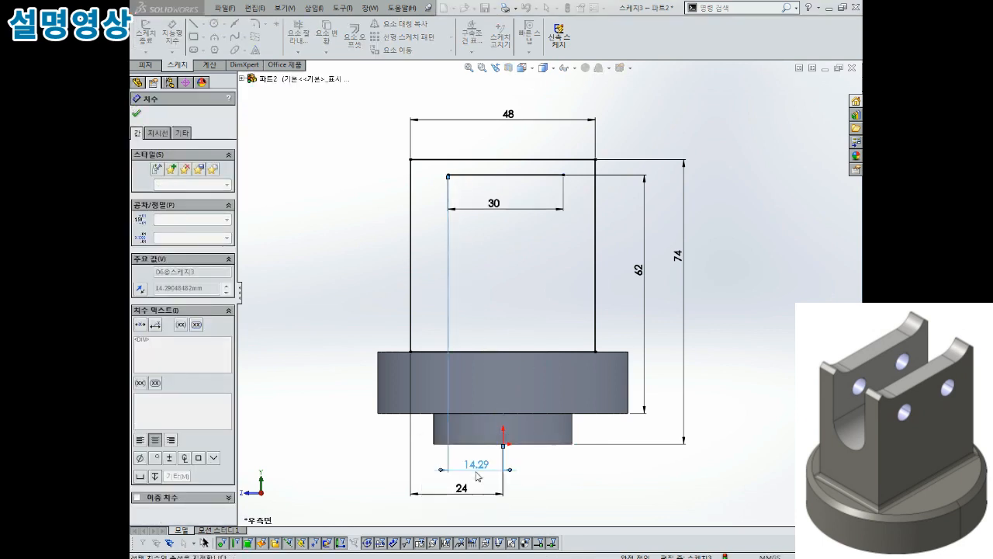
Reposition the 30, 15 and 24 mm horizontal dimensions so they stack inside the rectangle below the inner line
left_click(490, 217)
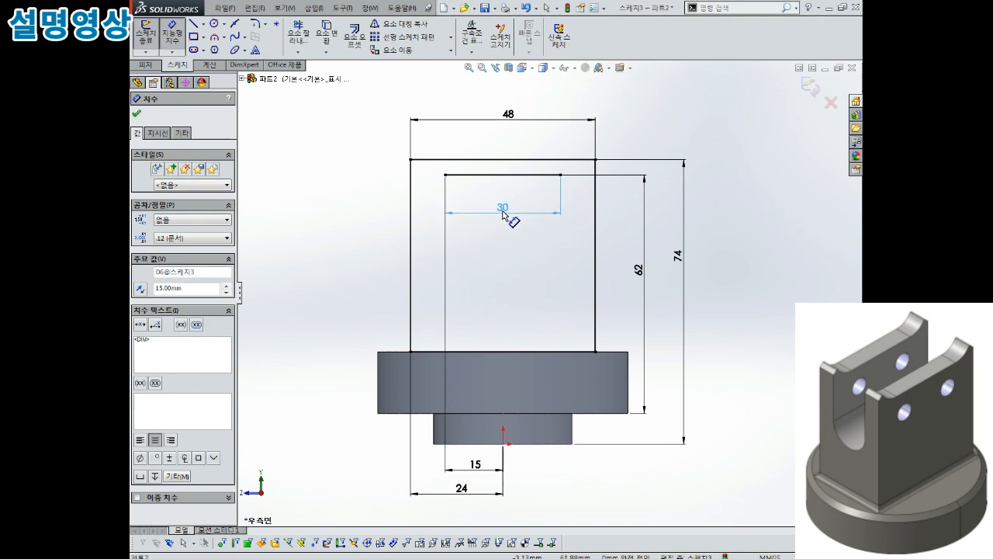
left_click_drag(479, 465, 477, 245)
left_click_drag(485, 493, 464, 284)
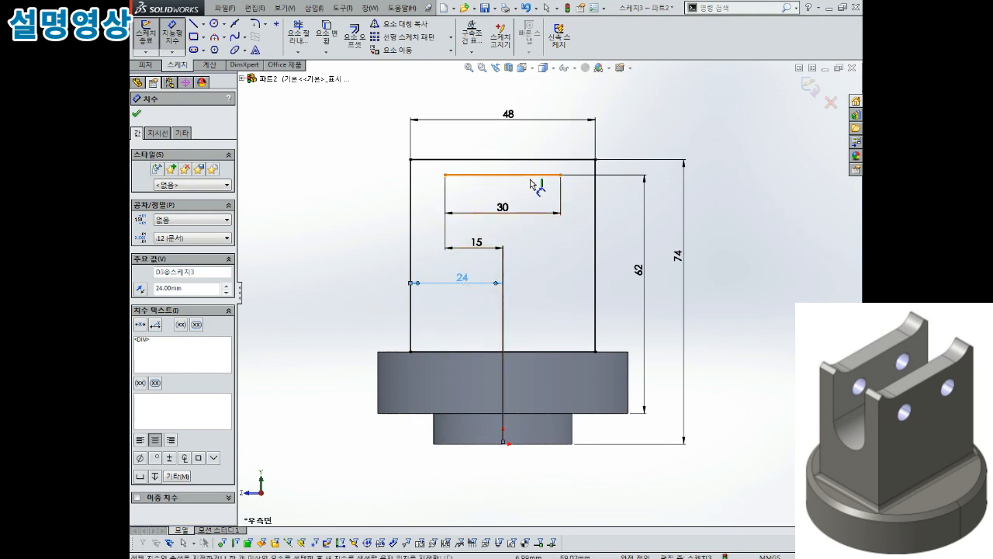
Sketch two circles of about 10.7 mm radius, centered above the inner line's endpoints and each passing through its endpoint
scroll(530, 179, "down", 1)
scroll(558, 334, "up", 1)
scroll(442, 153, "down", 2)
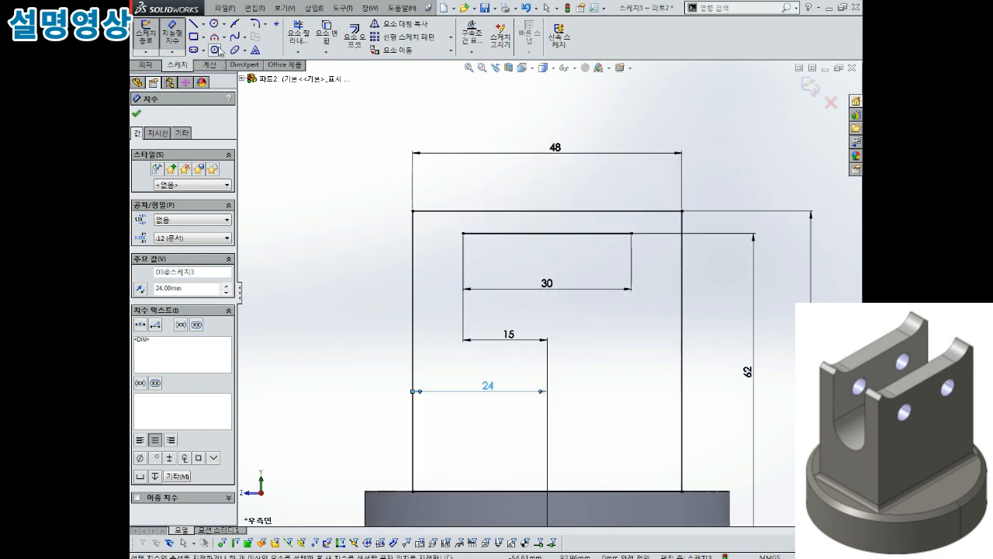
left_click(213, 23)
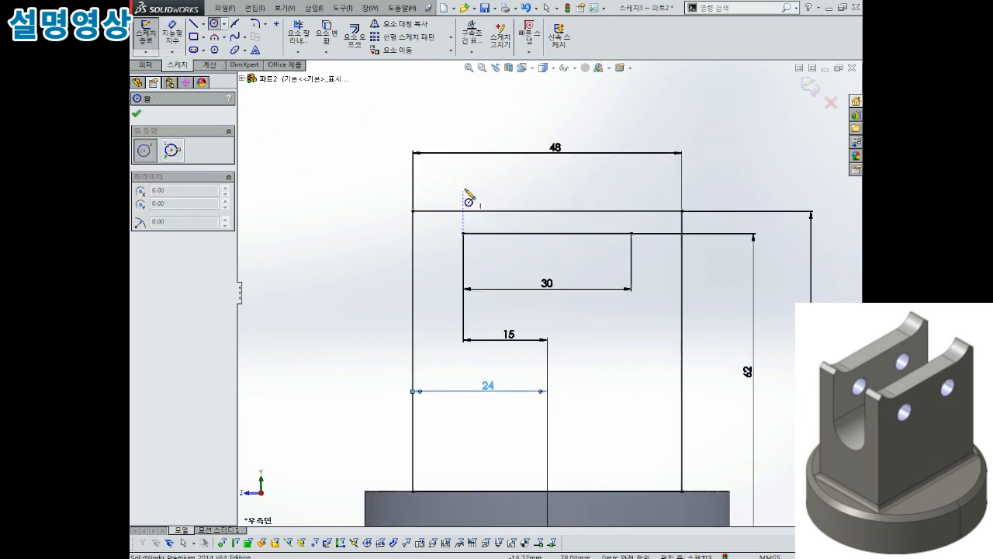
left_click(464, 173)
left_click(463, 233)
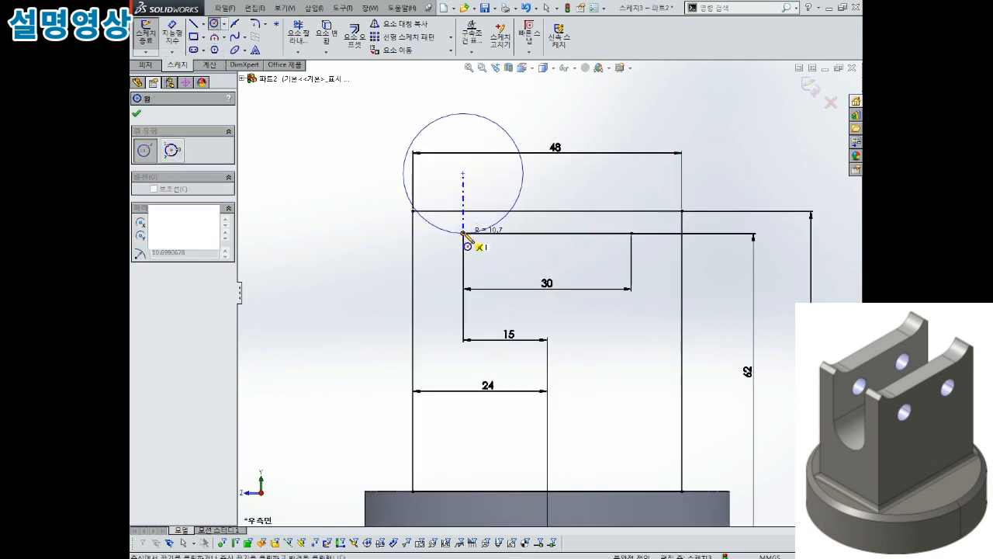
left_click(631, 173)
left_click(631, 233)
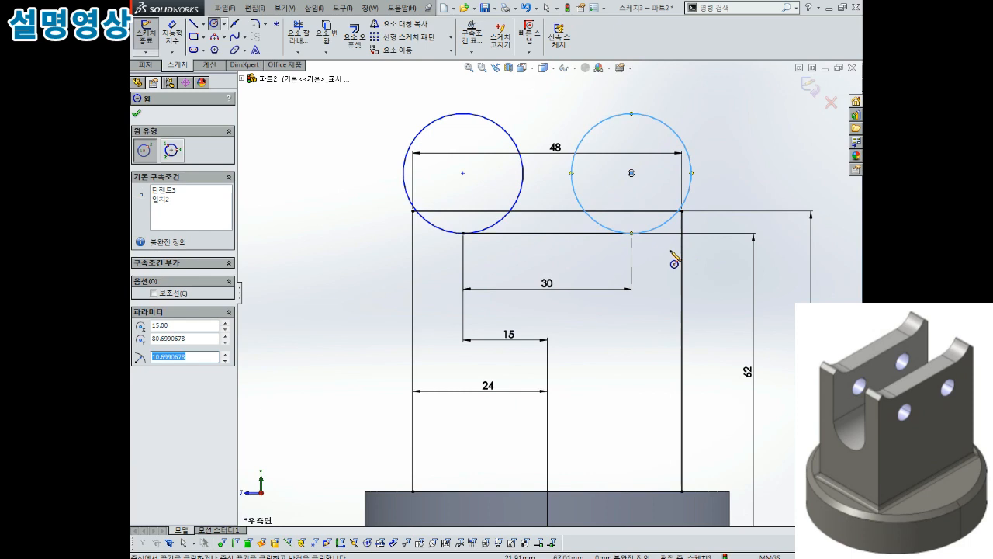
scroll(627, 208, "up", 3)
scroll(616, 197, "down", 3)
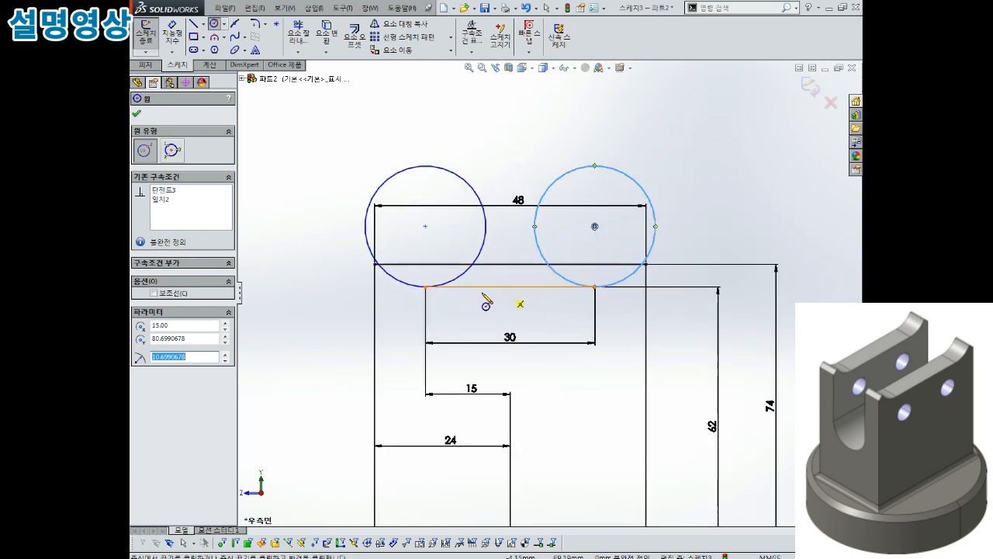
key("Escape")
Add a vertical relation between each circle's center and the inner line's endpoint below it
left_click(426, 289)
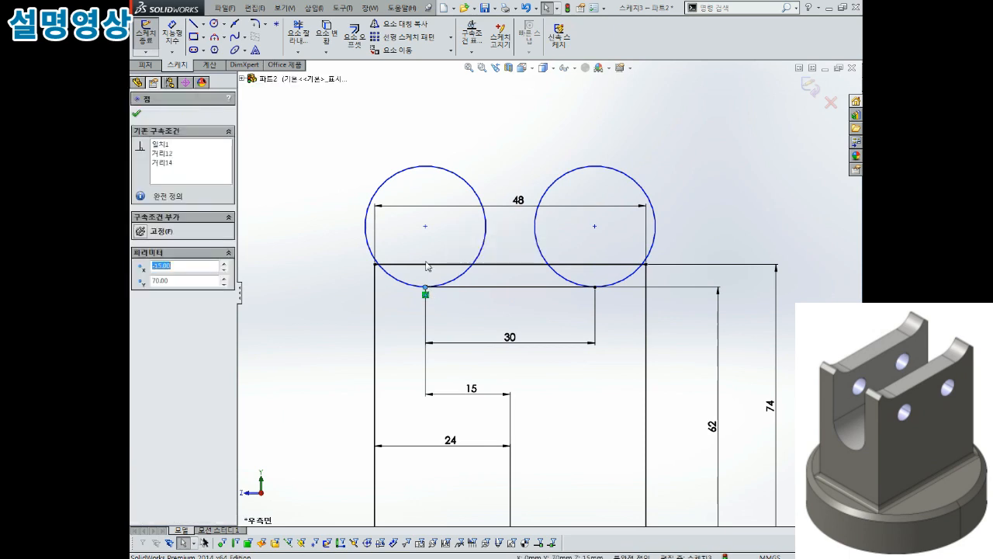
left_click(425, 226, "ctrl")
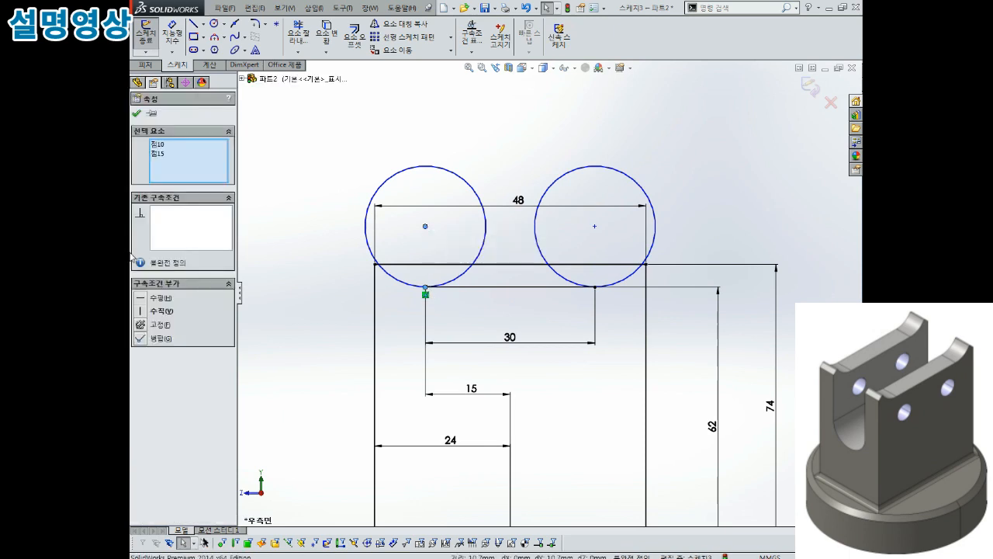
left_click(565, 312)
left_click(595, 287)
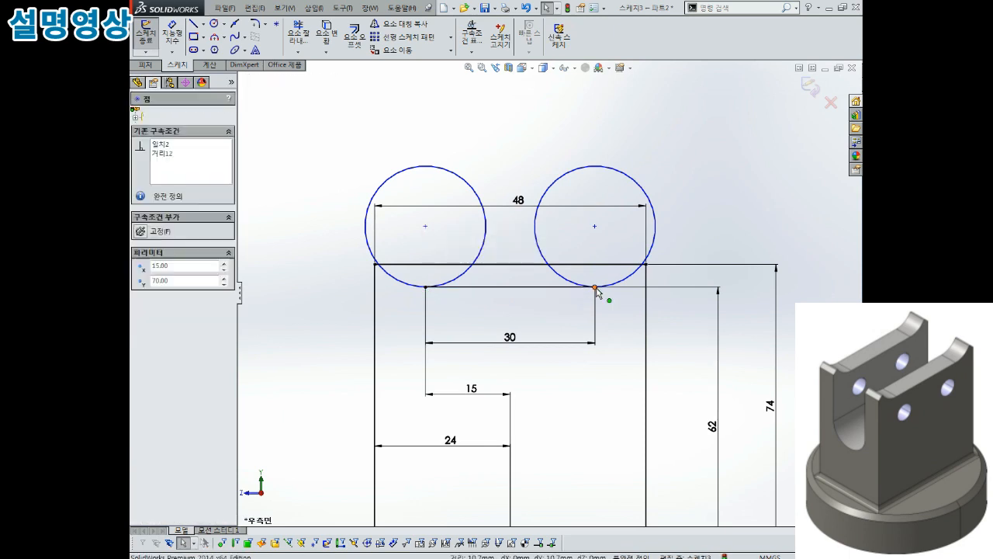
left_click(595, 227, "ctrl")
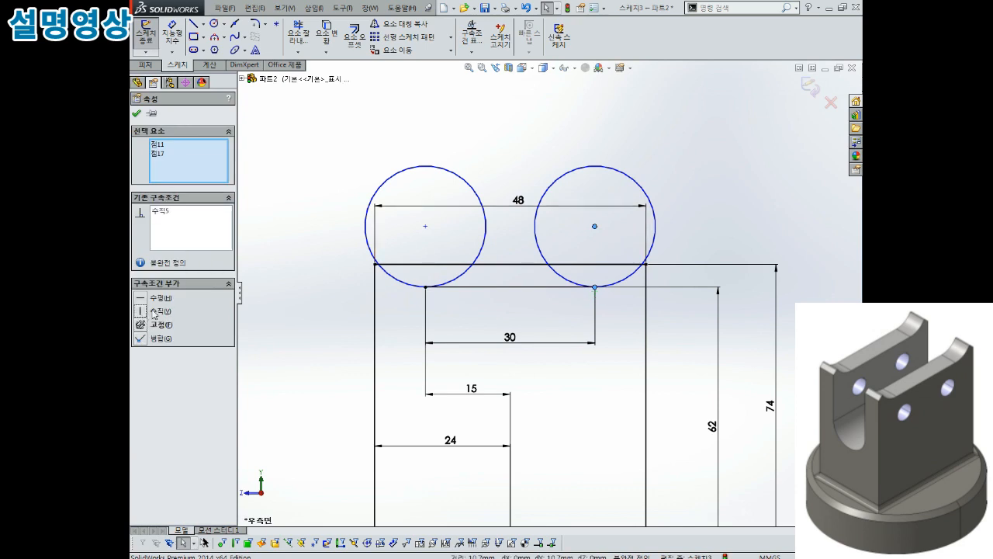
left_click(458, 145)
Dimension both circles' diameters to 16 mm
right_click_drag(458, 144, 461, 84)
left_click(454, 171)
left_click(464, 148)
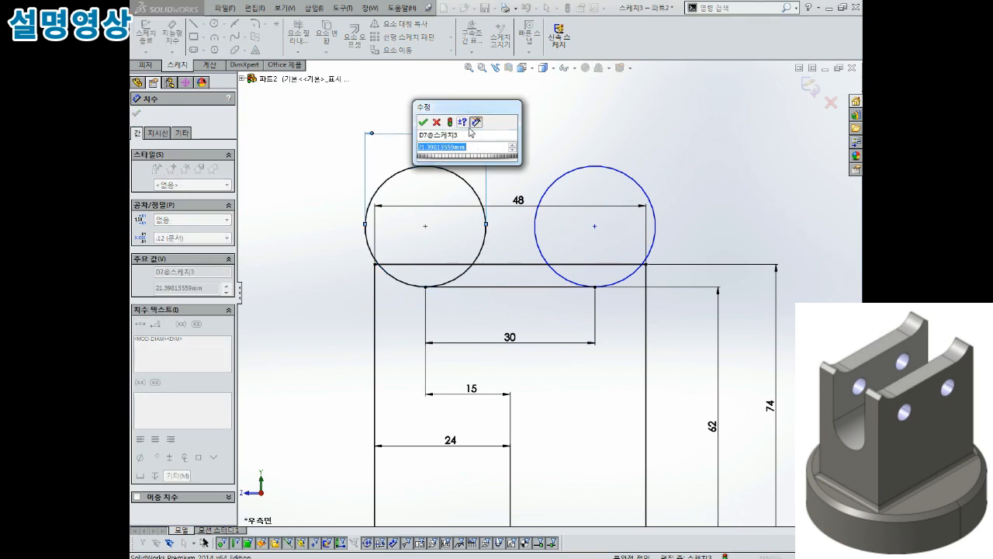
type("16")
key("Return")
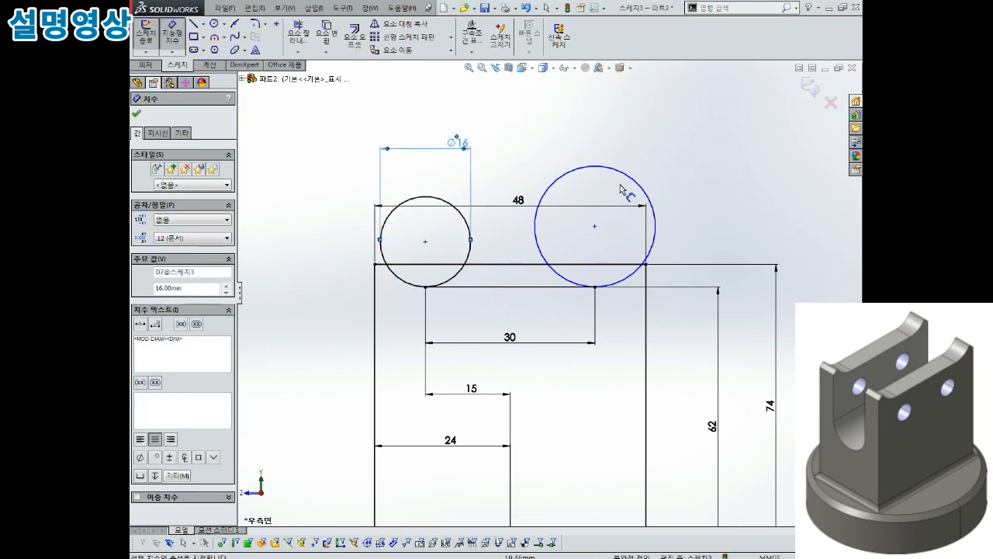
left_click(622, 190)
left_click(647, 151)
key("Return")
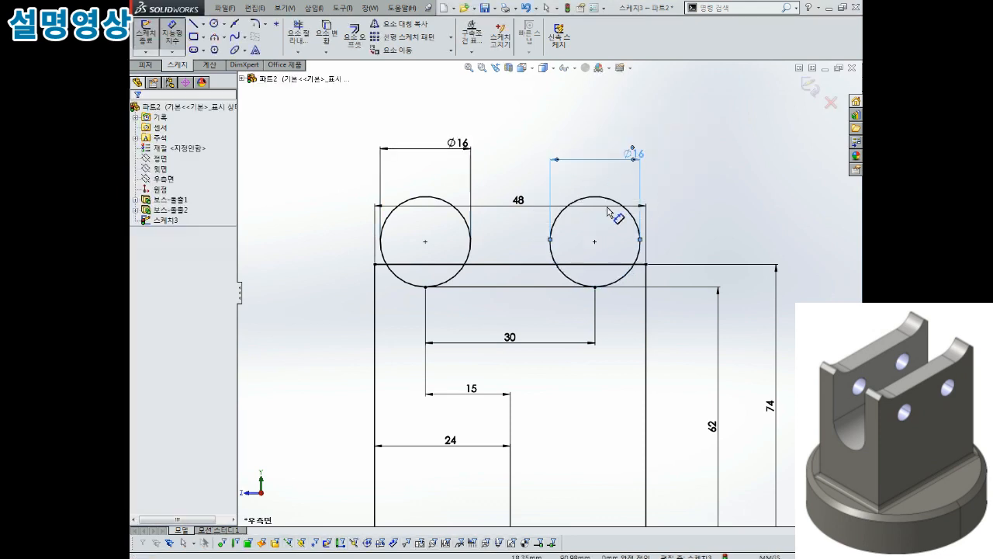
Trim the circles' upper arcs and the rectangle's top edge between them, leaving a recess with curved ends along the inner line
scroll(603, 304, "up", 2)
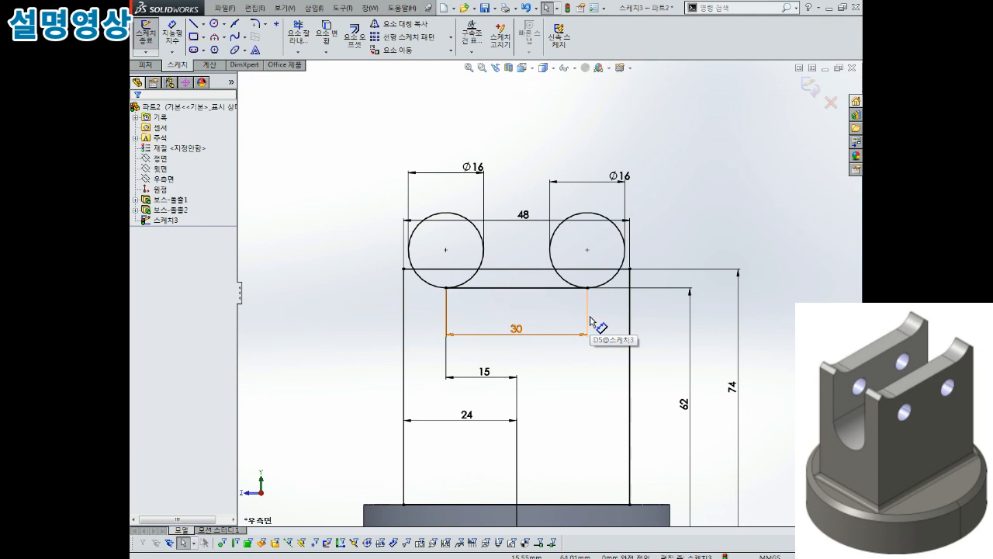
scroll(502, 297, "down", 2)
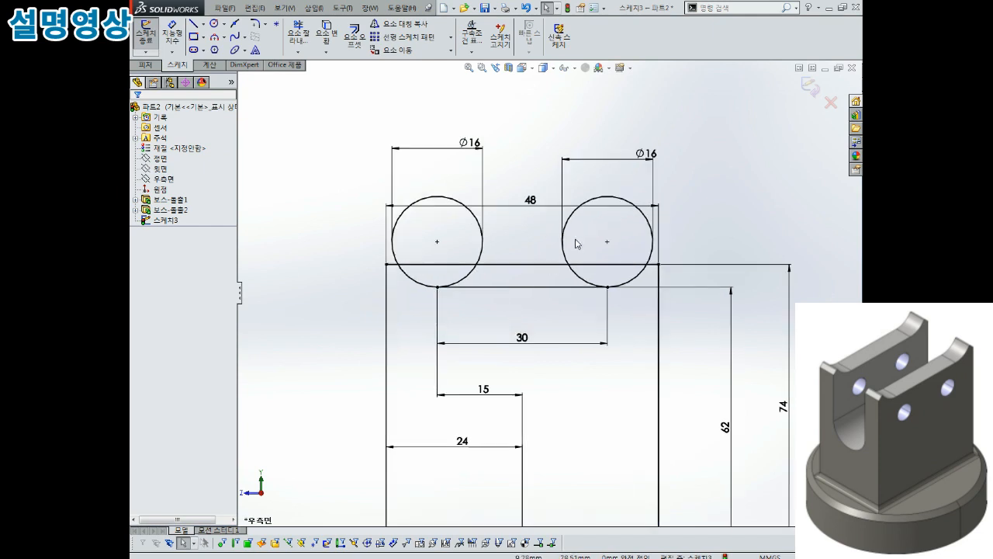
scroll(471, 241, "down", 2)
left_click(299, 35)
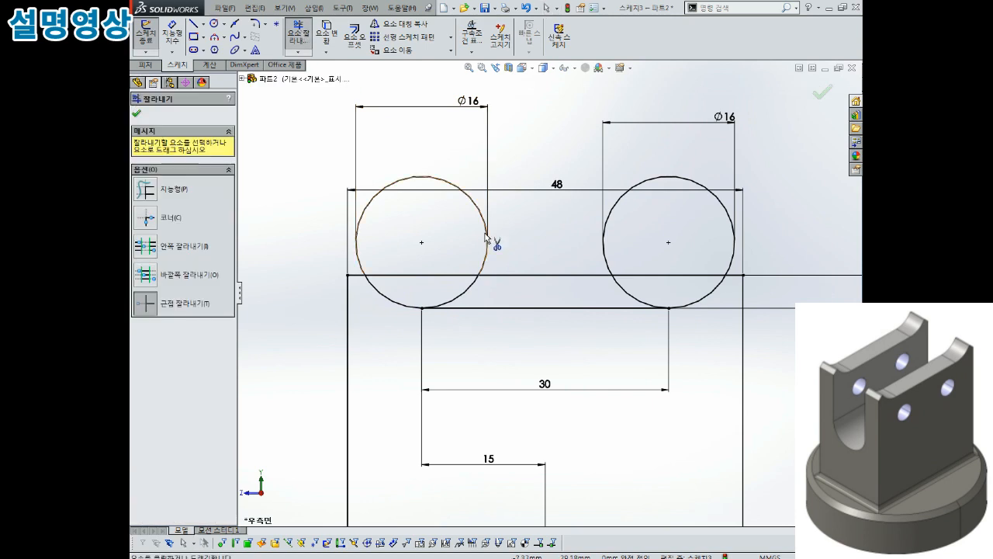
left_click(475, 210)
left_click(612, 222)
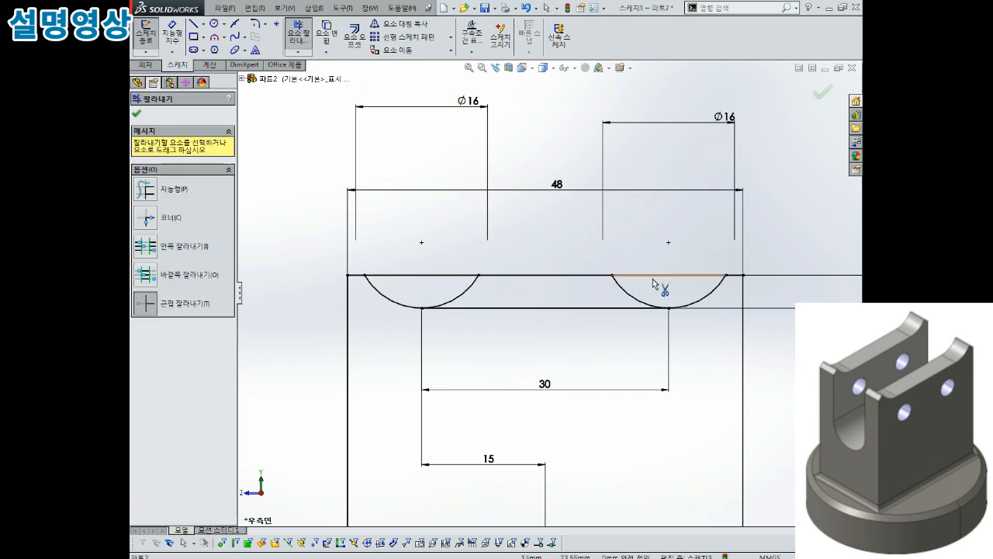
left_click(543, 278)
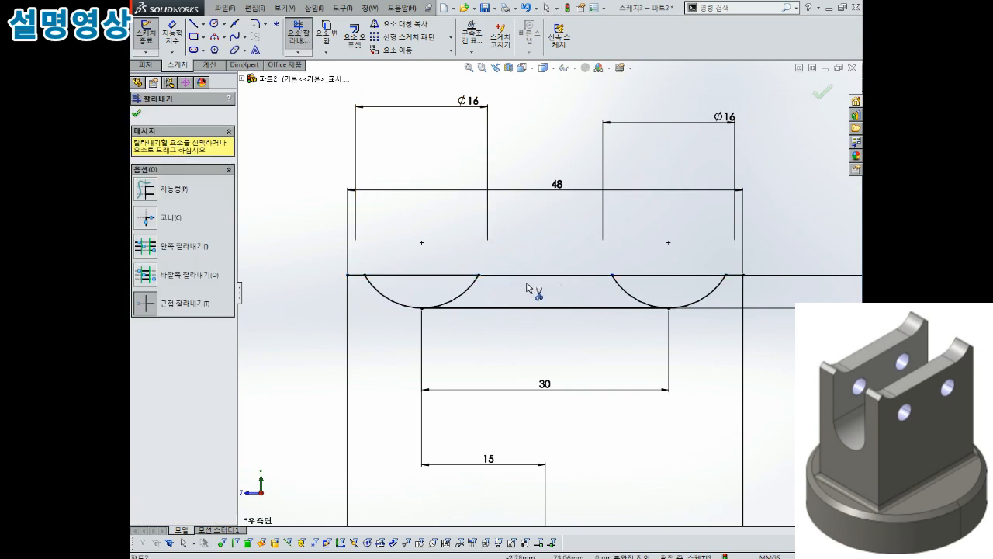
left_click(470, 289)
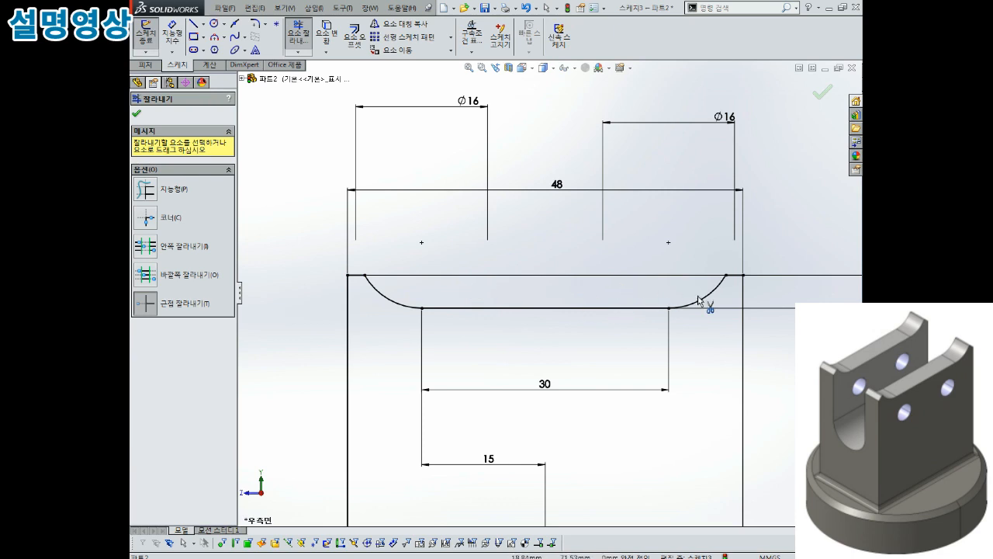
scroll(690, 325, "up", 3)
scroll(623, 320, "down", 2)
key("Escape")
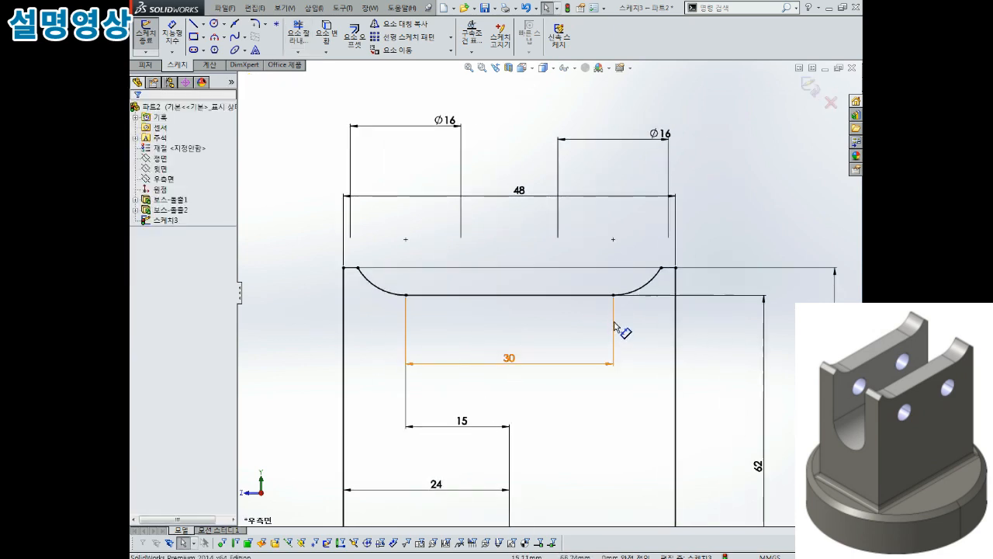
Reposition the two 16 mm diameter dimensions just above the recess, below the 48 mm width dimension
scroll(636, 328, "up", 1)
scroll(505, 290, "down", 2)
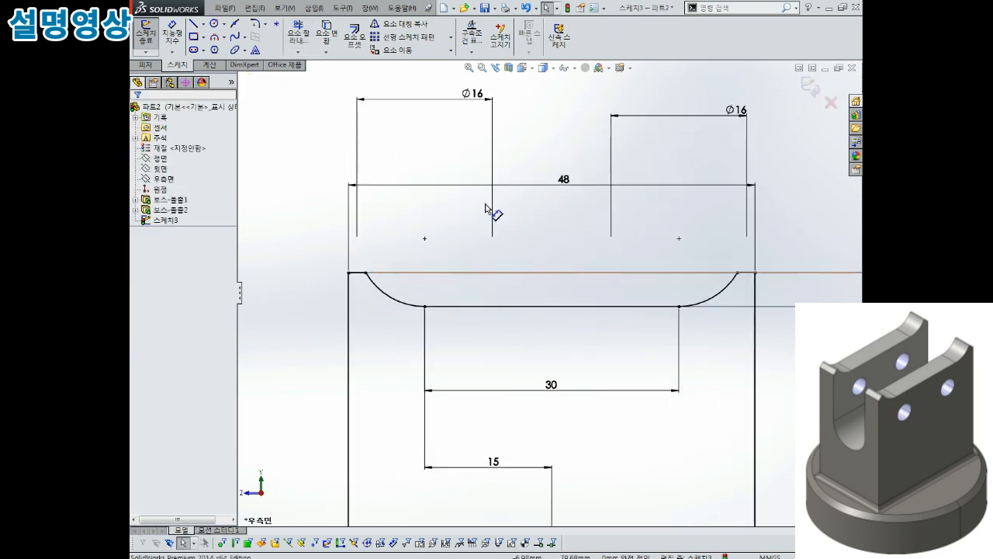
left_click_drag(474, 105, 441, 230)
left_click_drag(741, 123, 679, 230)
left_click(551, 317)
Chamfer the profile's upper-left outer corner with a 1 mm equal-distance sketch chamfer
scroll(551, 317, "down", 2)
scroll(364, 245, "up", 3)
scroll(371, 262, "down", 2)
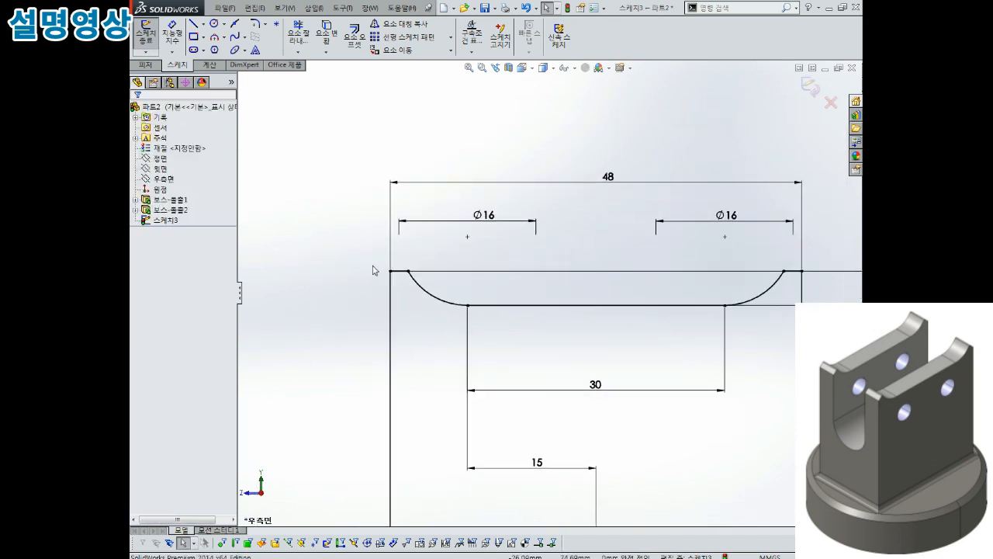
left_click(265, 25)
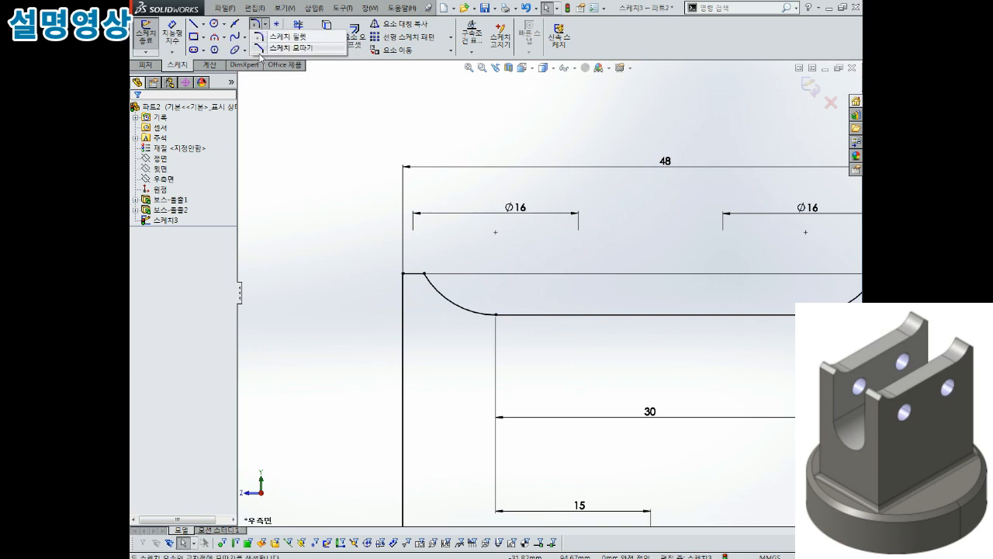
left_click(265, 24)
left_click(264, 24)
left_click(264, 48)
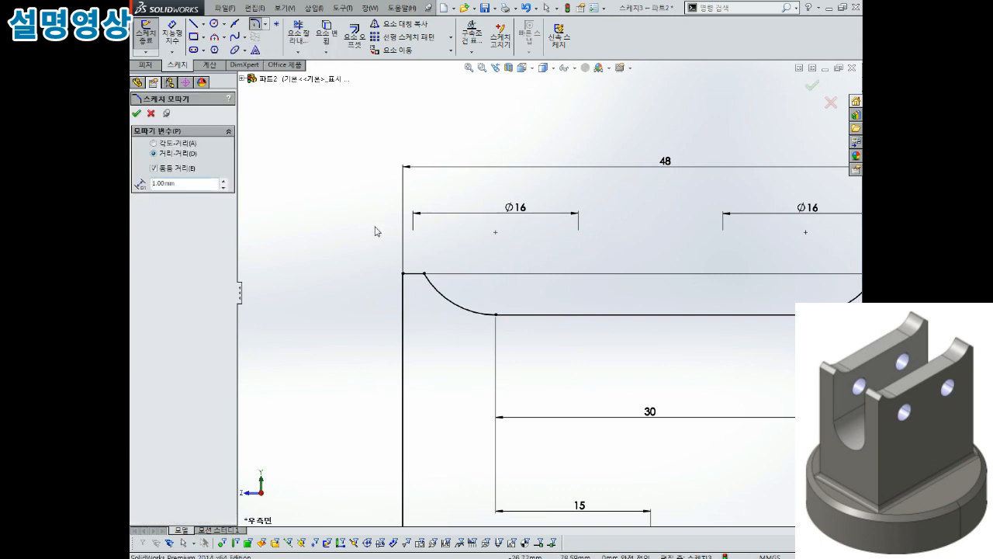
left_click(403, 274)
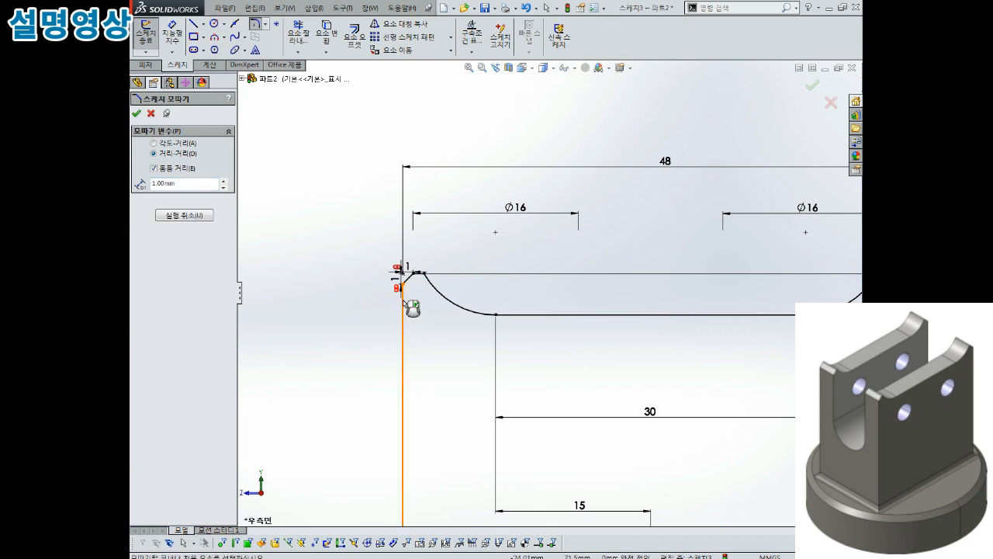
left_click(136, 113)
Chamfer the profile's upper-right outer corner with a 1 mm equal-distance sketch chamfer
scroll(645, 263, "up", 3)
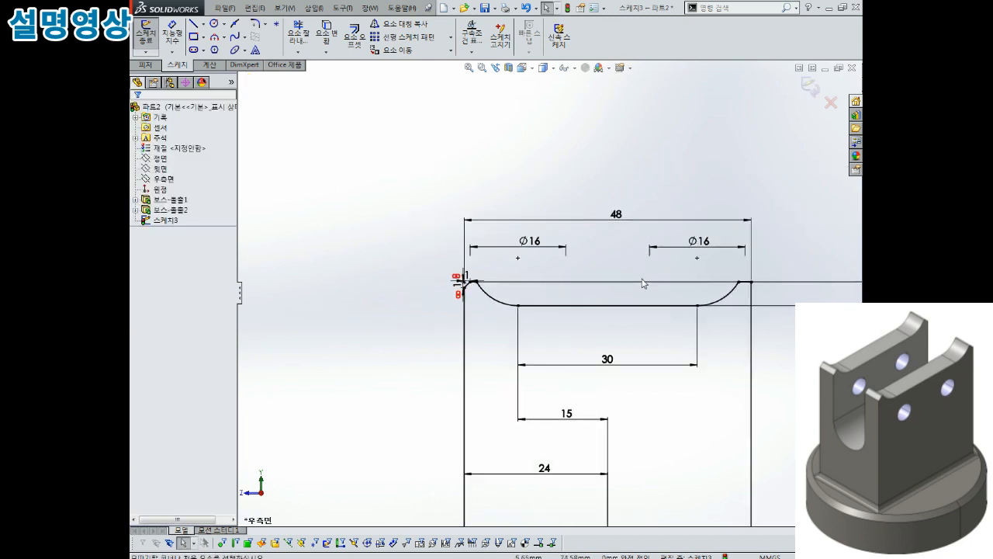
scroll(688, 339, "down", 5)
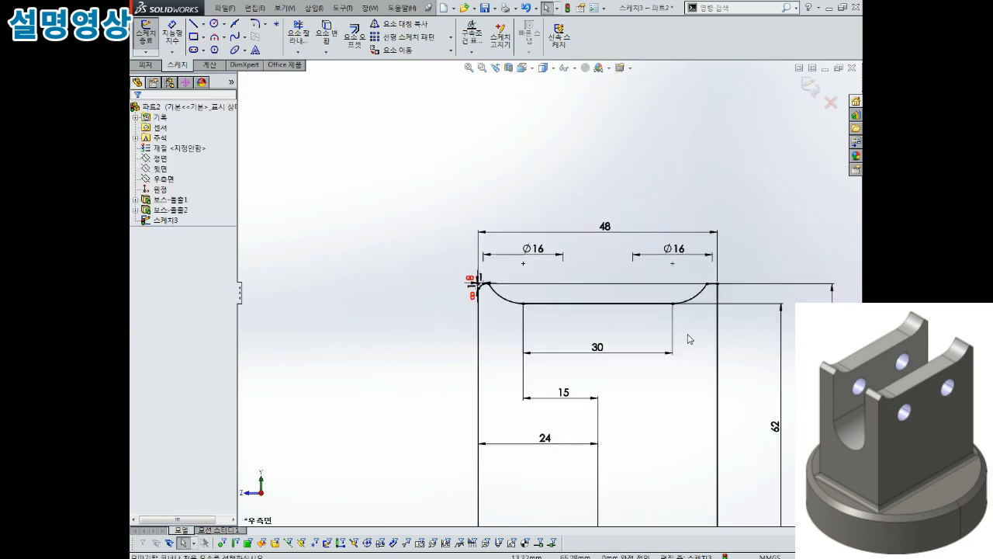
left_click(658, 256)
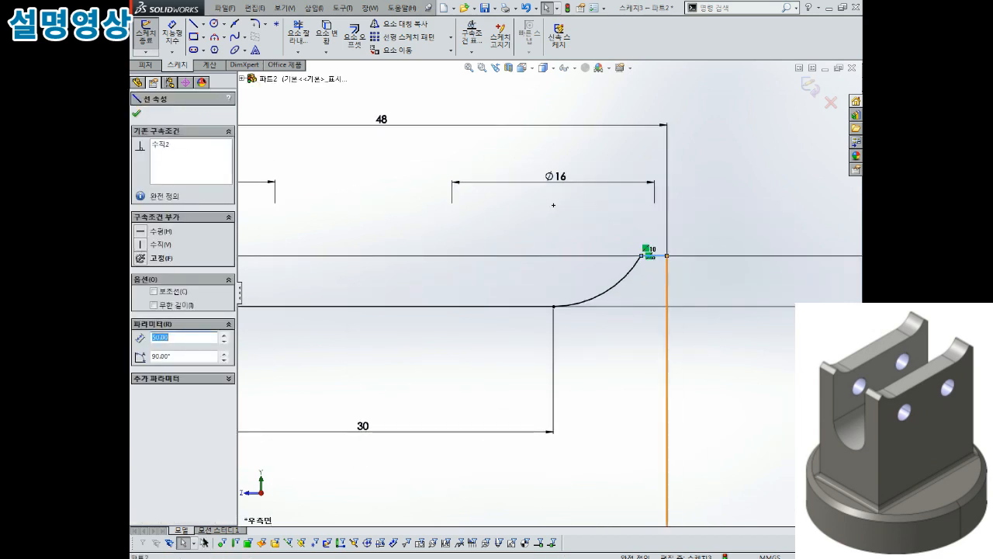
left_click(666, 277)
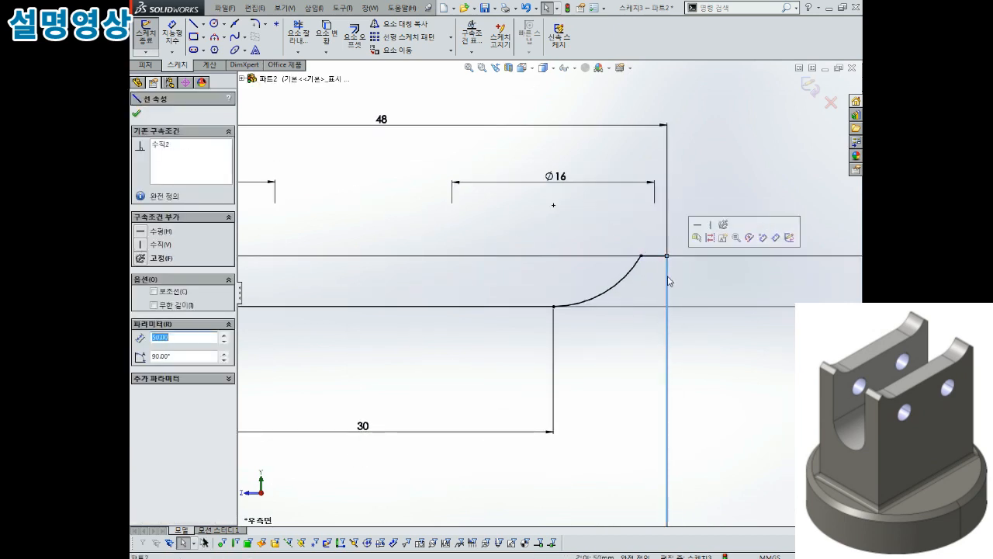
left_click(264, 24)
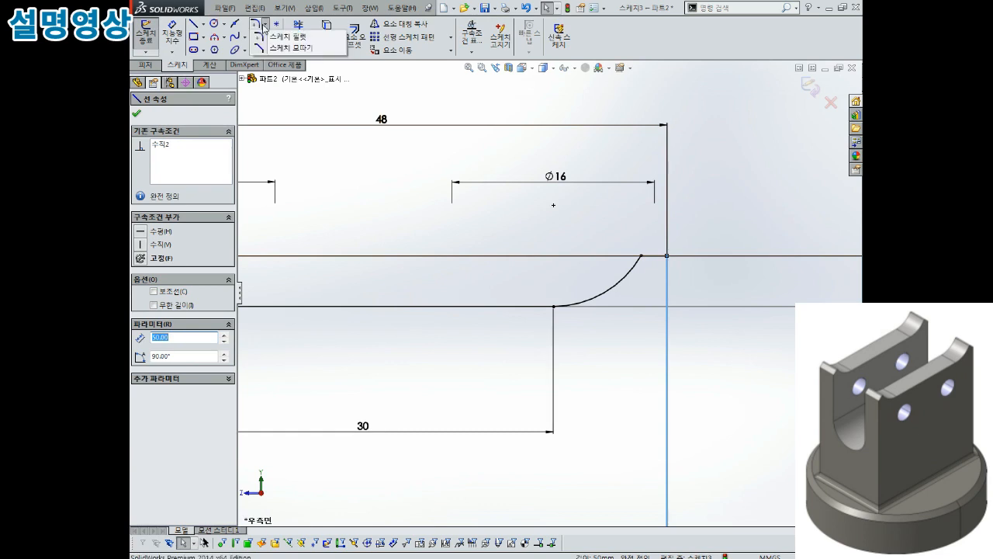
left_click(263, 48)
left_click(659, 256)
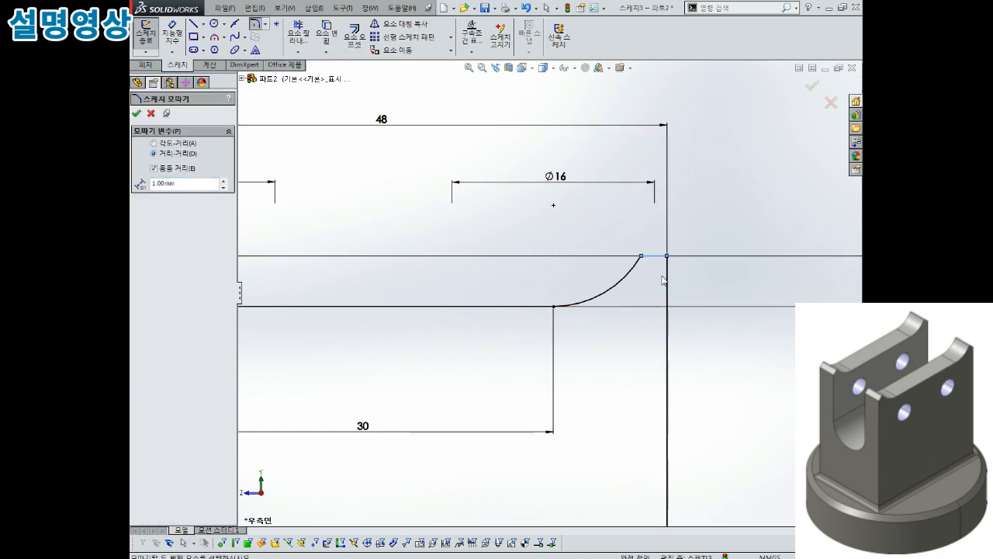
left_click(666, 276)
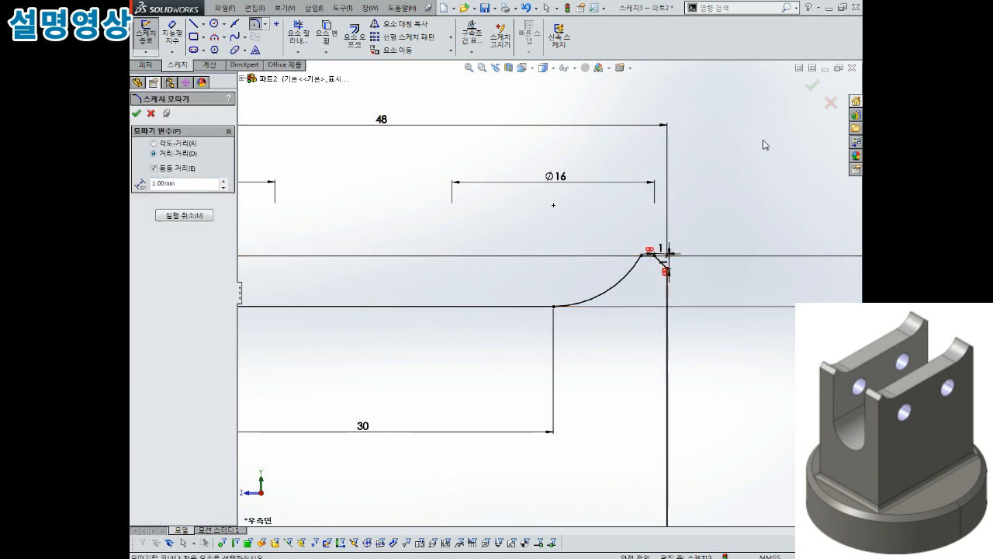
left_click(812, 84)
key("f")
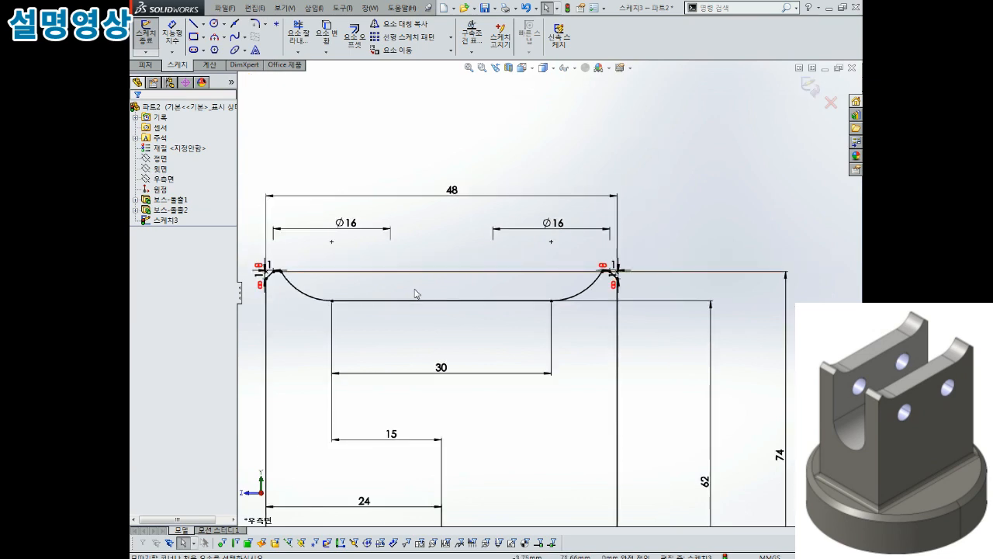
scroll(423, 313, "down", 2)
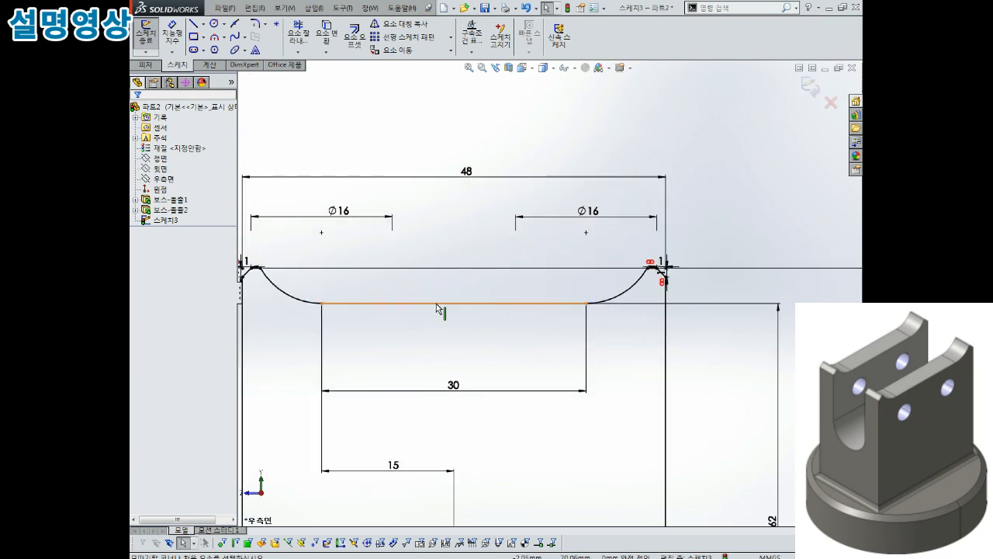
Check the completed block profile above the stepped base and close its sketch
scroll(558, 370, "up", 4)
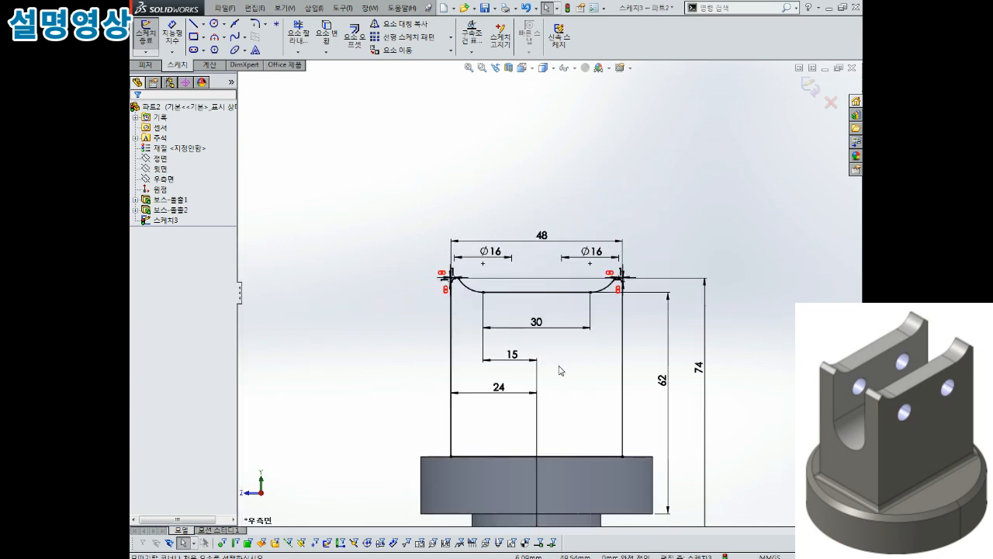
mouse_move(560, 371)
middle_mouse_down()
mouse_move(490, 331)
mouse_move(468, 381)
mouse_move(450, 386)
mouse_move(487, 376)
mouse_move(484, 362)
mouse_move(505, 374)
mouse_move(489, 398)
mouse_move(519, 352)
mouse_move(552, 361)
mouse_move(635, 308)
middle_mouse_up()
scroll(519, 368, "up", 3)
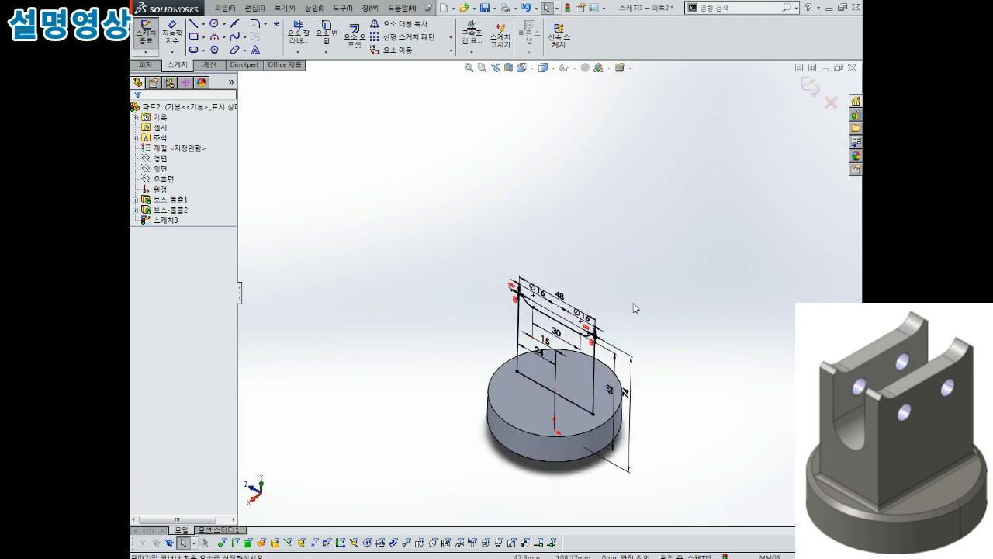
scroll(590, 355, "down", 2)
middle_click_drag(585, 348, 599, 309)
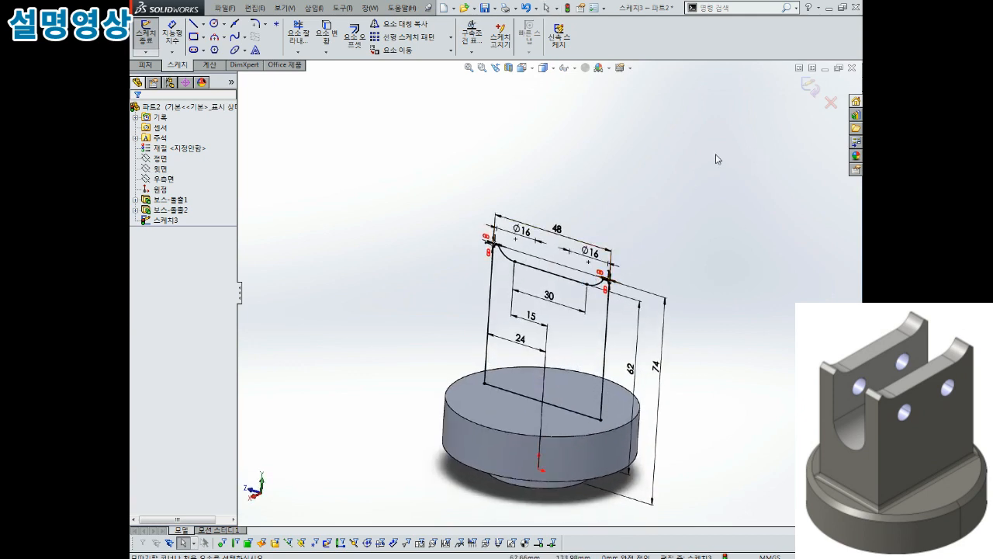
left_click(809, 86)
Extrude the recessed block profile 30 mm, mid-plane about its sketch plane, merged with the round base
middle_click_drag(473, 159, 492, 167)
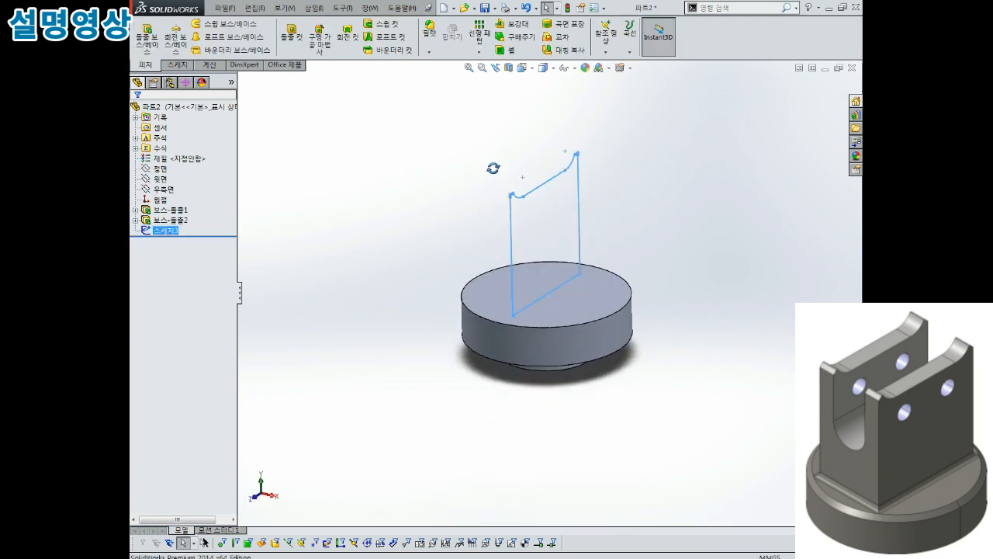
scroll(485, 139, "down", 2)
left_click(152, 38)
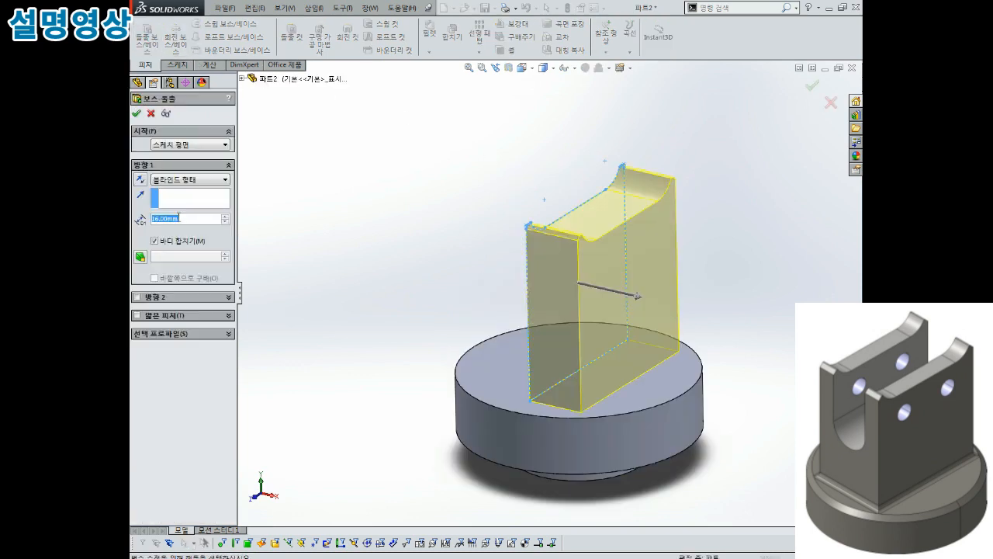
left_click(176, 182)
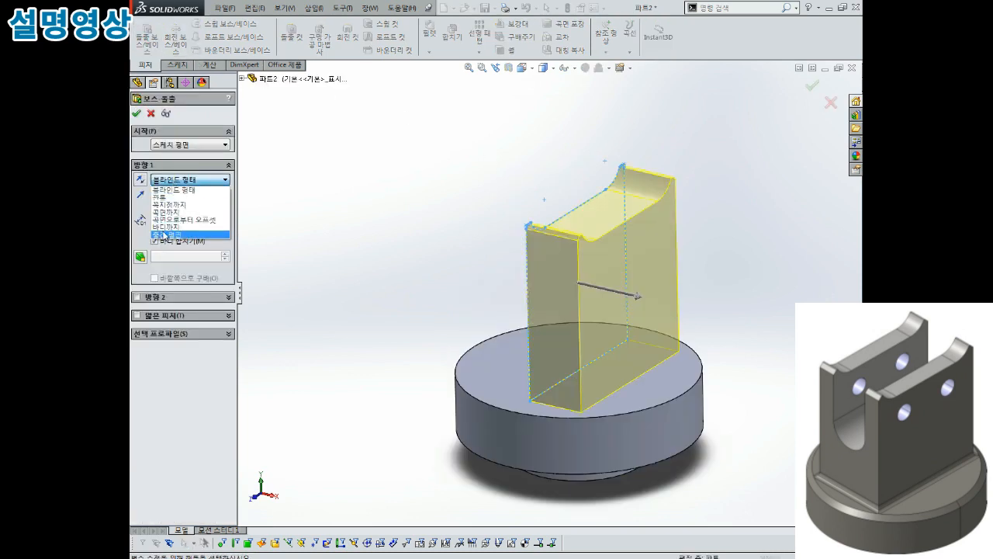
left_click(163, 234)
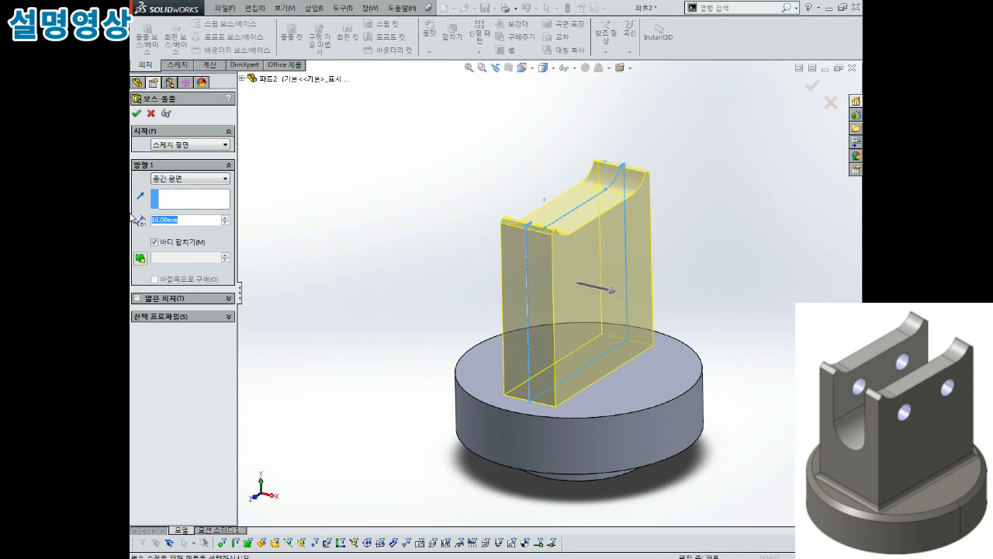
type("30")
key("Return")
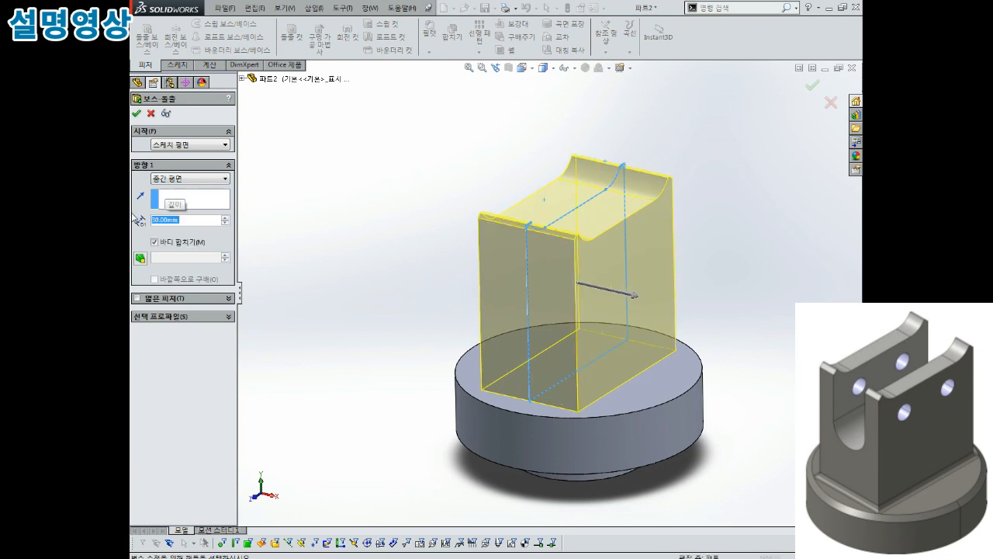
left_click(137, 114)
Examine the extruded block's end and side faces above the round base
middle_click_drag(370, 230, 550, 246)
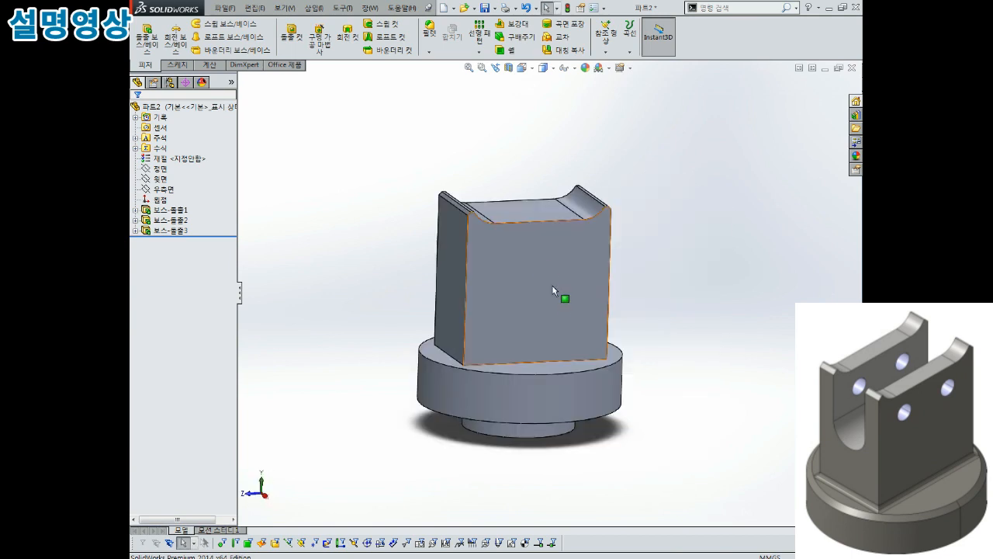
middle_click_drag(550, 273, 466, 306)
left_click(484, 251)
left_click(693, 258)
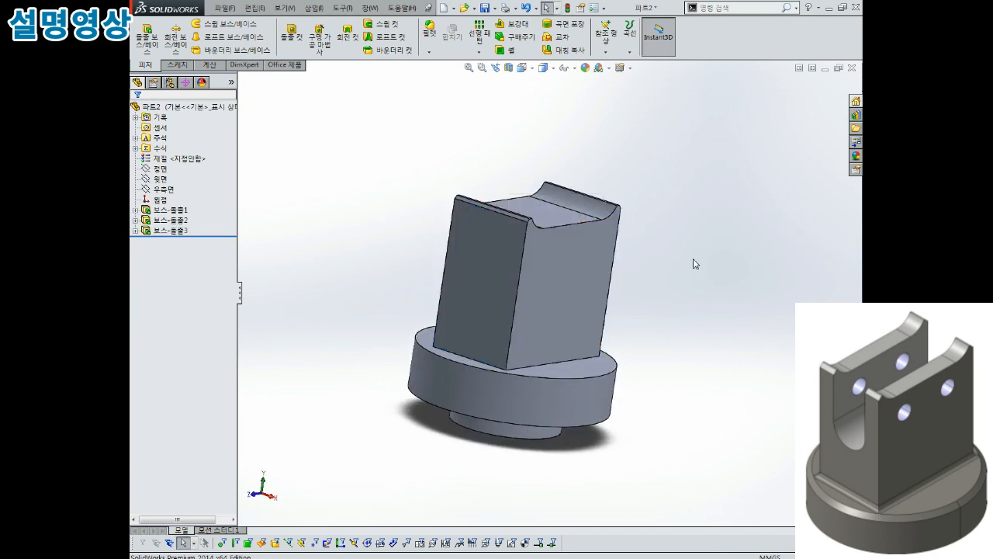
middle_click_drag(693, 259, 537, 292)
left_click(573, 274)
middle_click_drag(621, 289, 703, 309)
left_click(702, 309)
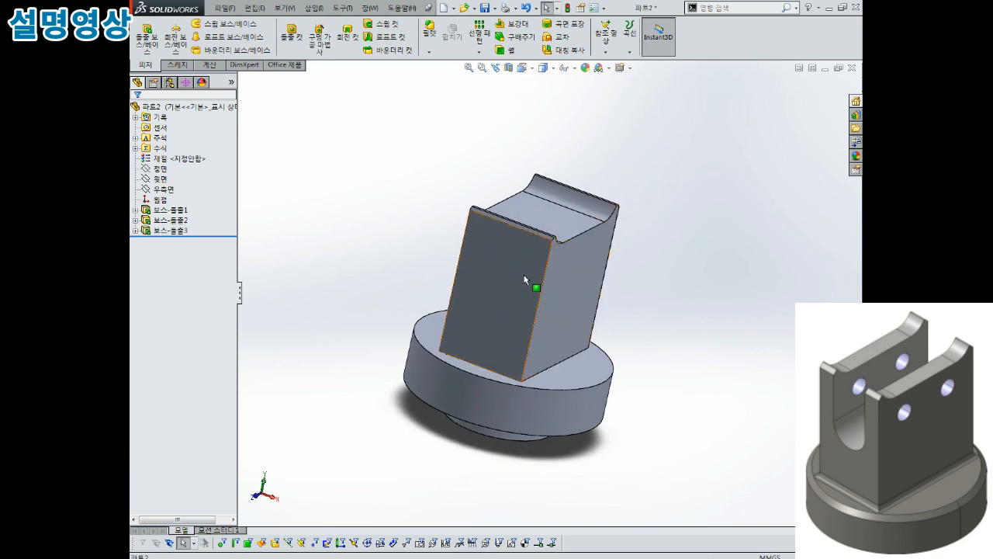
On the block's narrow end face, sketch a vertical straight slot centred above the origin, crossing the top edge, with about 6 mm end radius
left_click(509, 272)
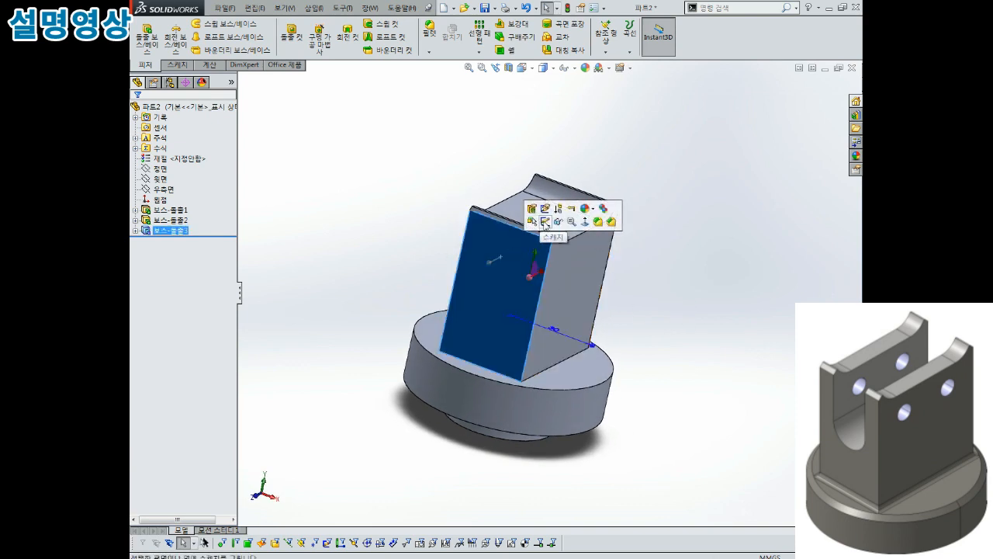
left_click(535, 226)
scroll(541, 180, "down", 2)
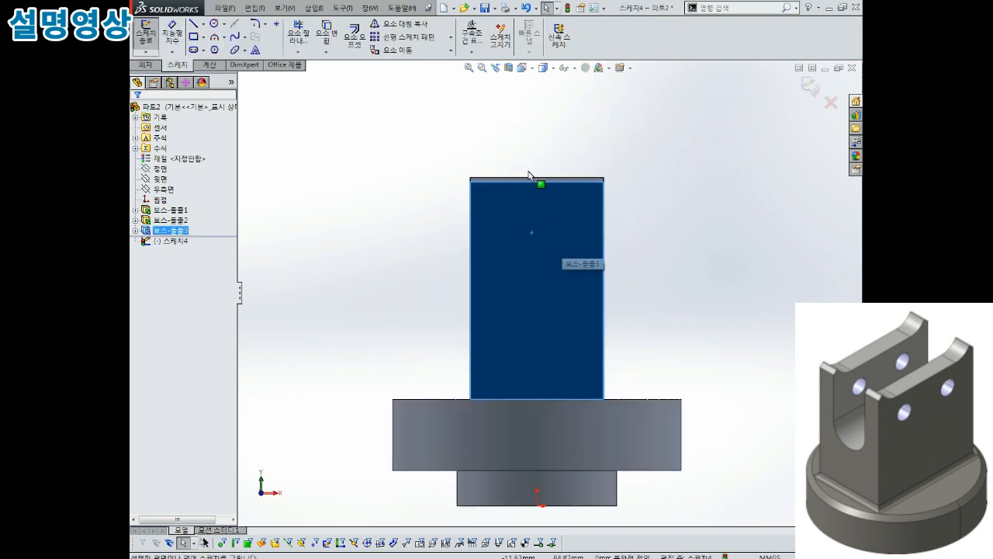
left_click(193, 50)
left_click(536, 116)
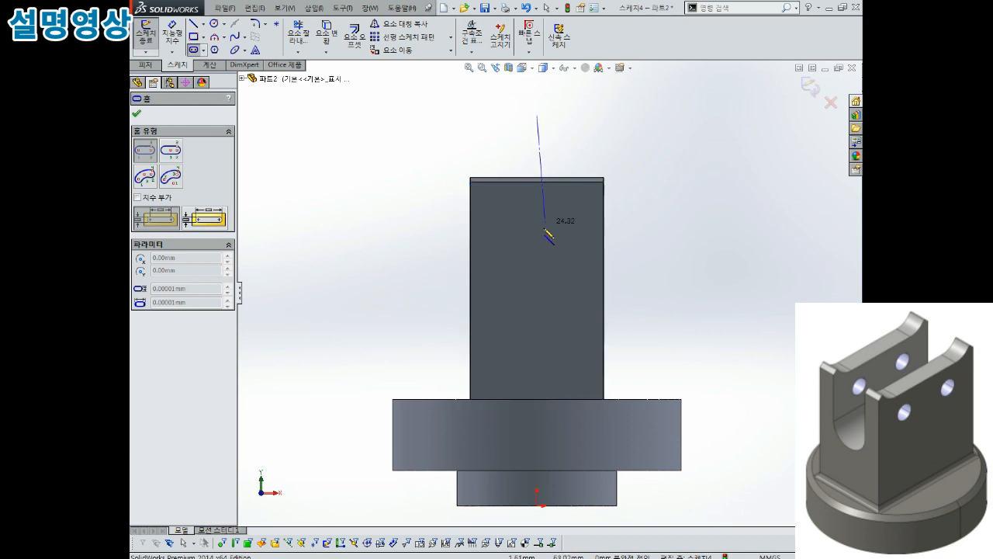
left_click(536, 255)
left_click(564, 215)
key("Escape")
scroll(635, 226, "up", 3)
scroll(618, 245, "down", 3)
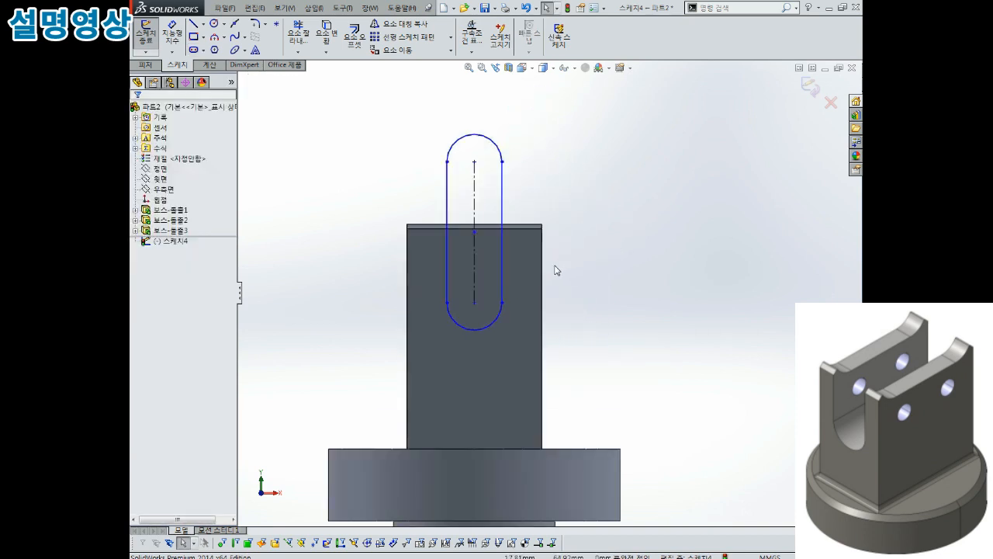
Dimension the slot's lower arc centre 44 mm above the lower edge of the large base disc
right_click_drag(635, 322, 630, 270)
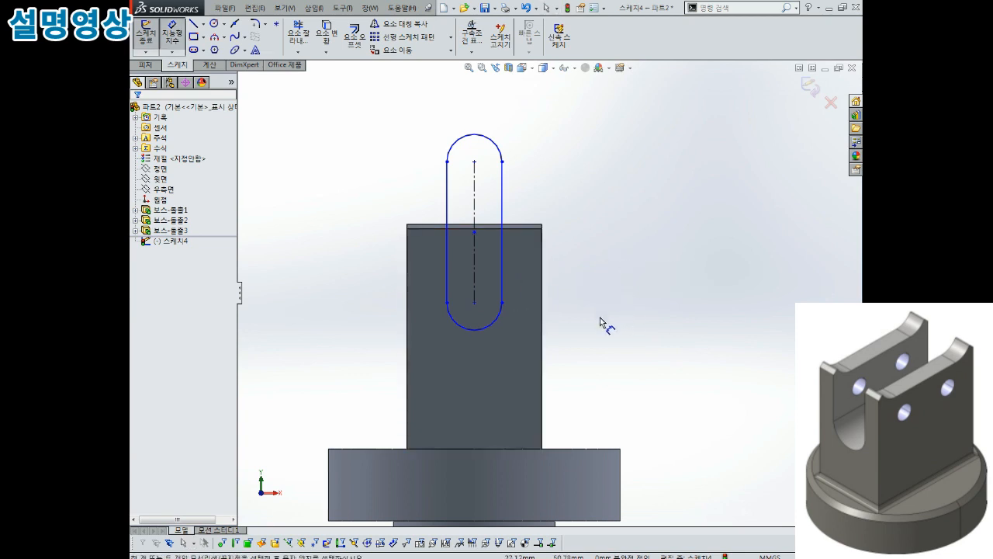
scroll(610, 395, "up", 2)
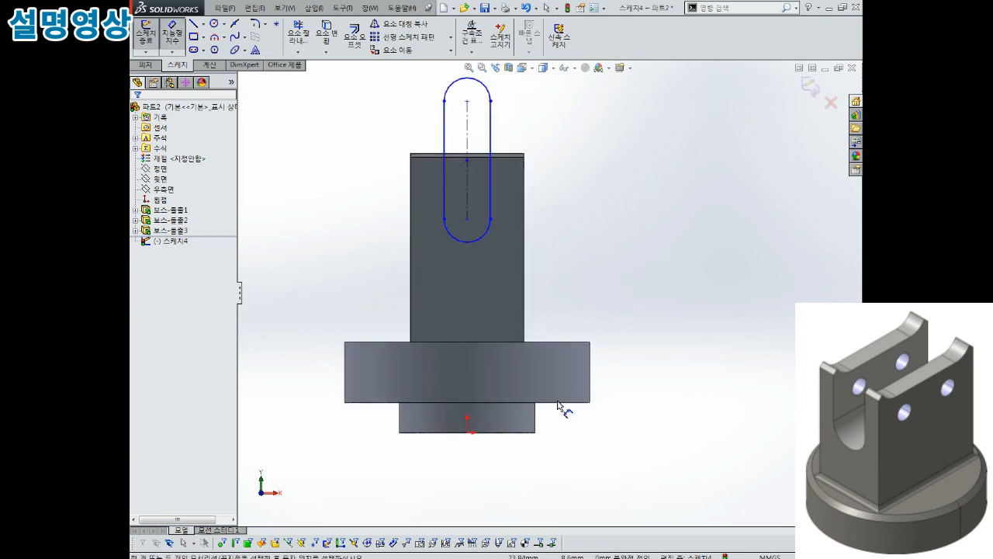
left_click(559, 402)
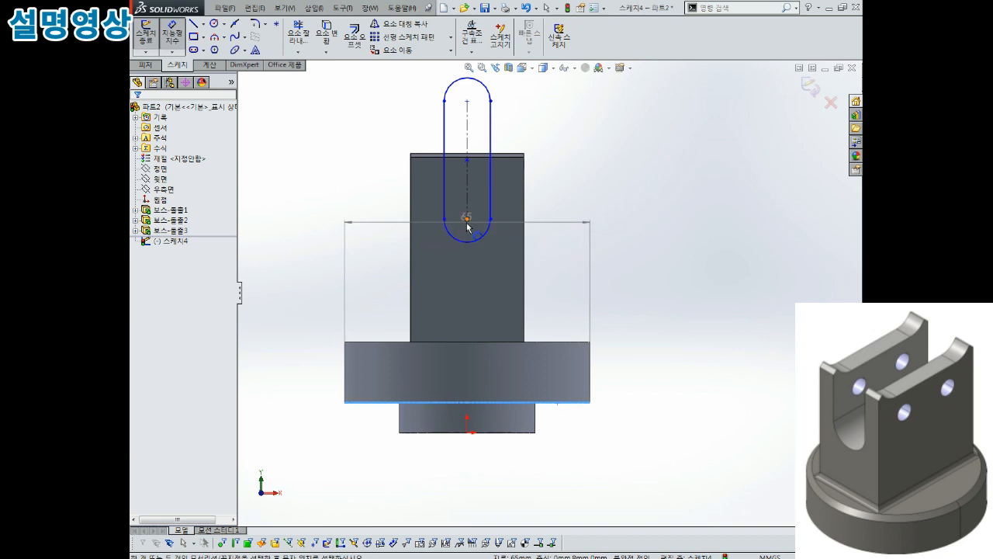
left_click(468, 220)
left_click(653, 298)
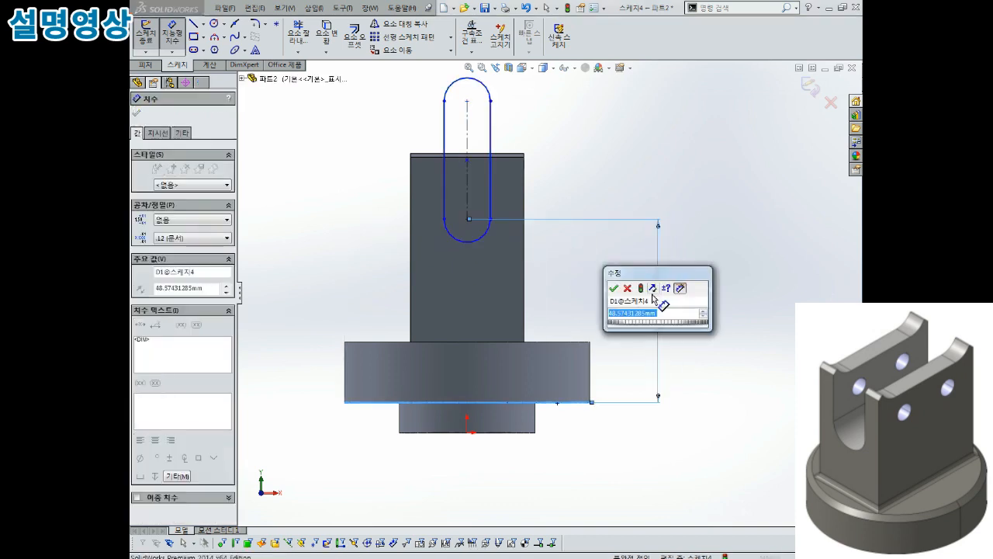
type("44")
key("Return")
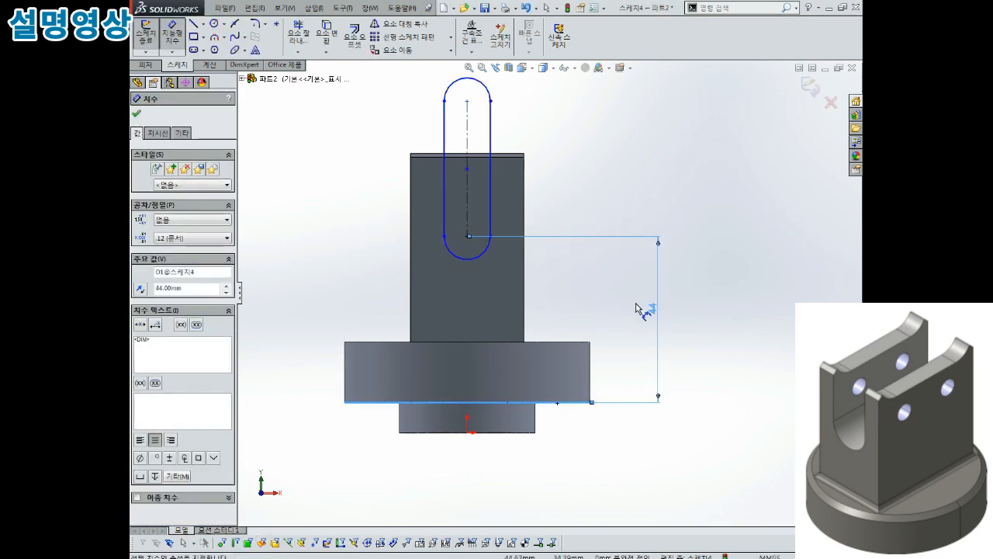
Dimension the slot's lower arc with an 8 mm radius
left_click(483, 260)
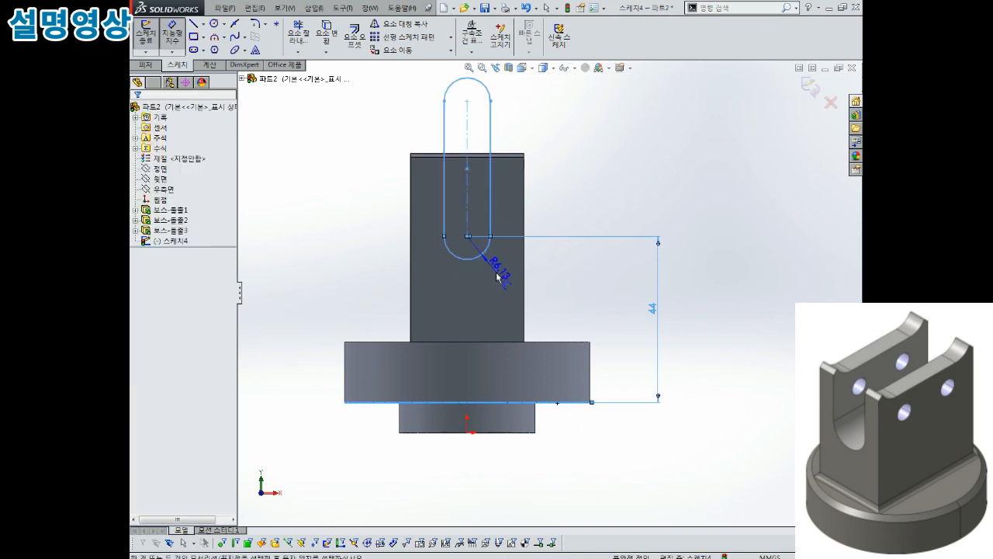
left_click(500, 277)
type("8")
key("Return")
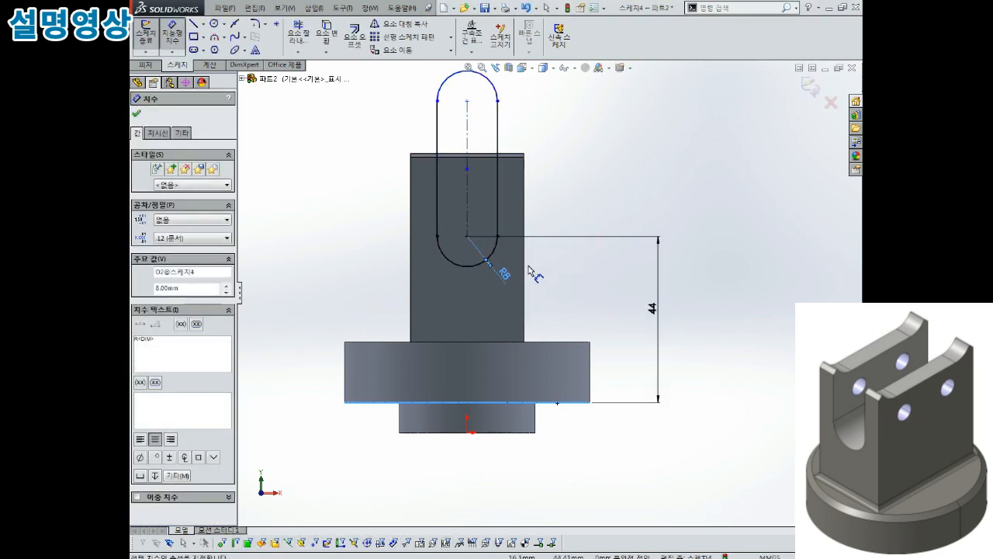
key("Escape")
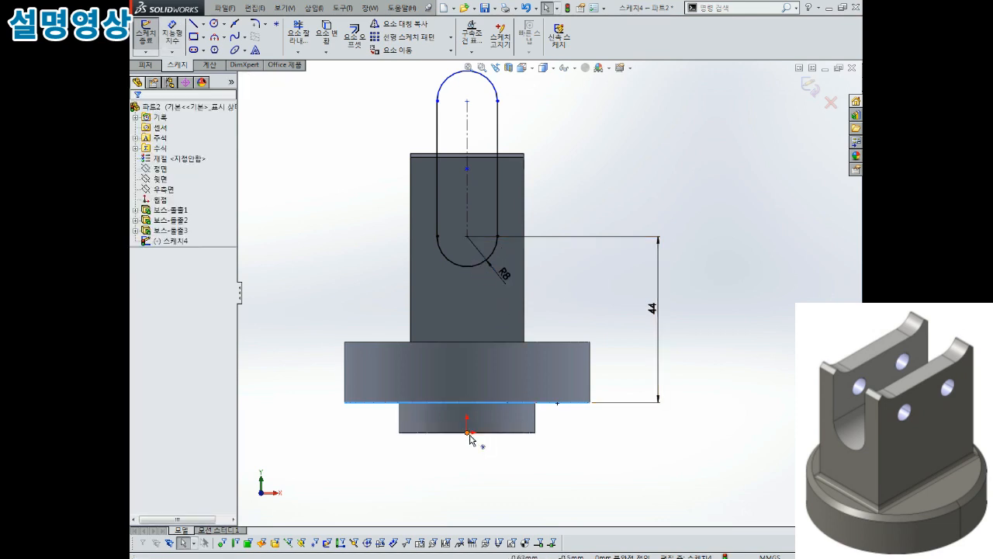
Check the slot's lower arc centre against the origin and close the slot sketch
left_click(467, 235)
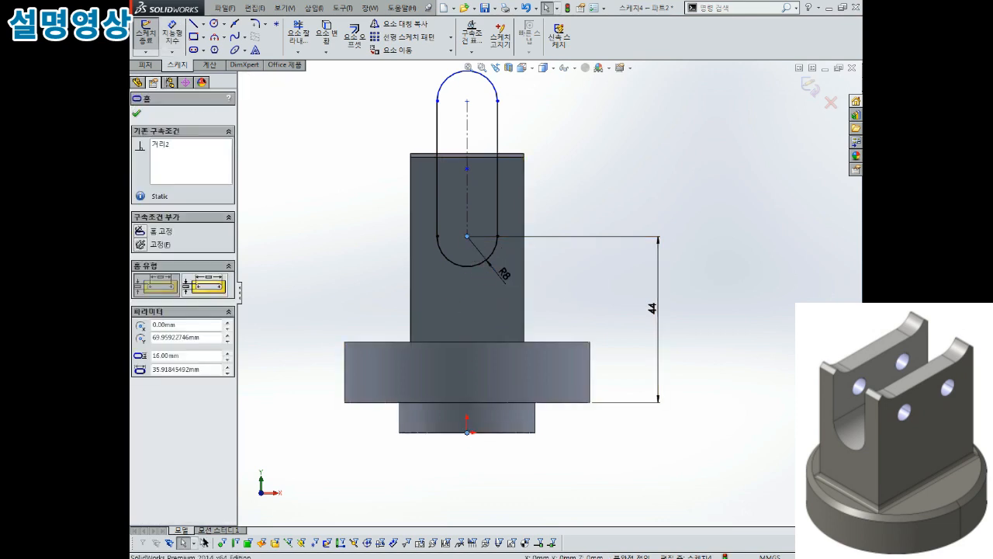
key("Escape")
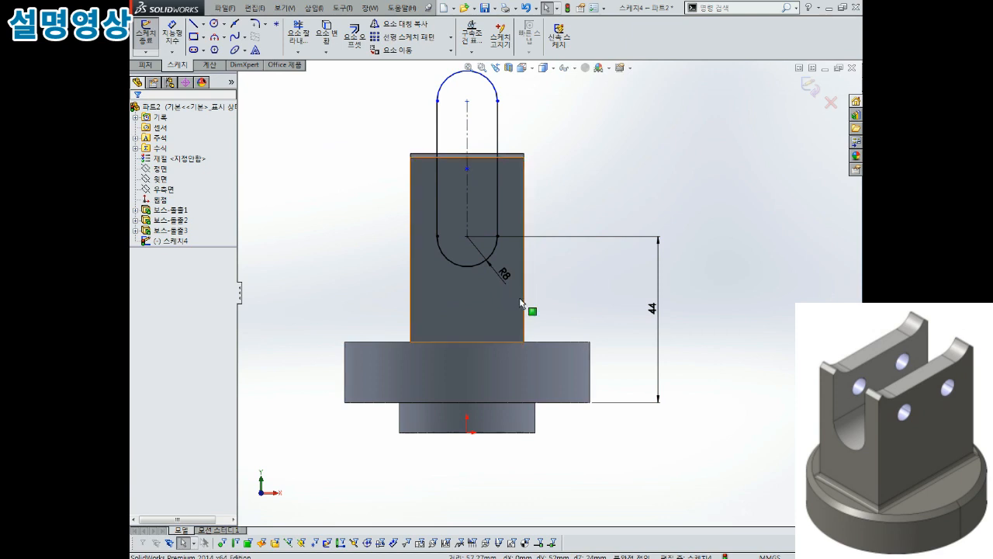
middle_click_drag(523, 303, 582, 289)
scroll(563, 297, "up", 1)
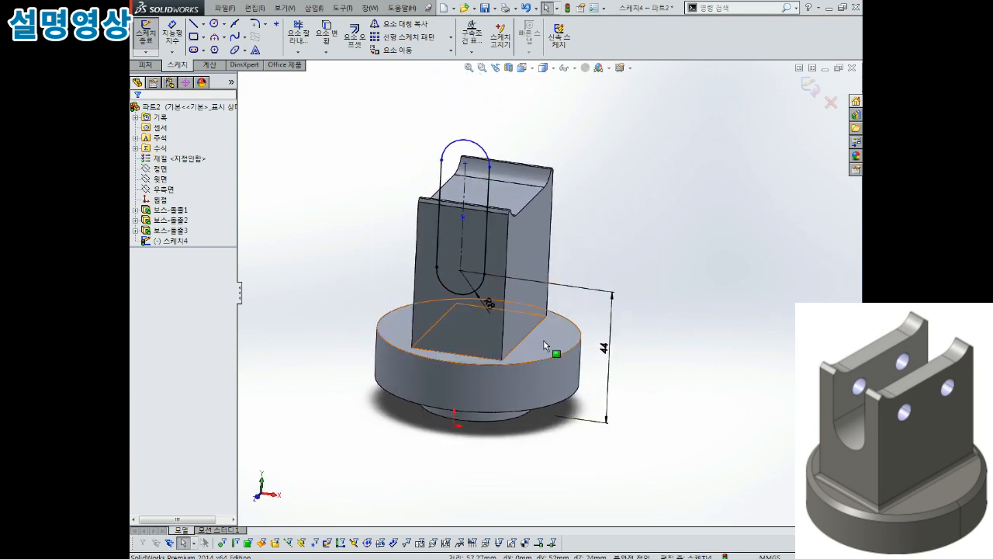
scroll(545, 349, "down", 2)
middle_click_drag(622, 374, 641, 320)
scroll(647, 329, "up", 2)
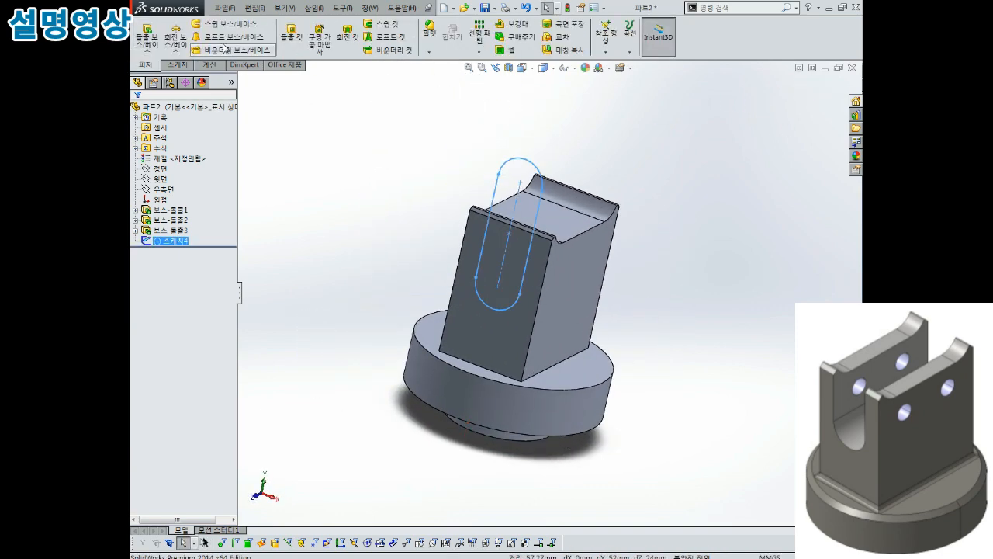
Cut the slot profile through the whole block with an extruded cut set to Through All
left_click(294, 33)
left_click(212, 181)
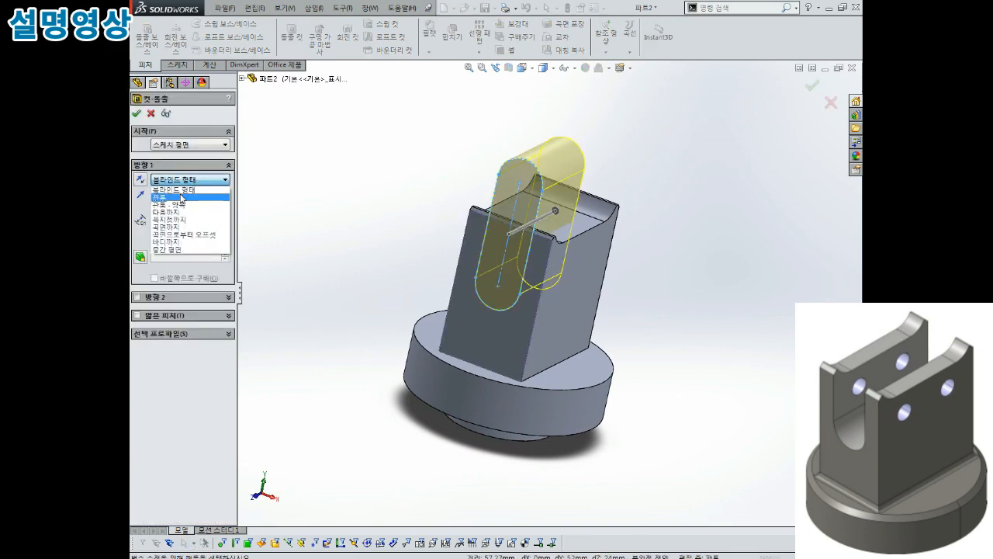
left_click(182, 199)
middle_click_drag(421, 233, 437, 250)
left_click(136, 114)
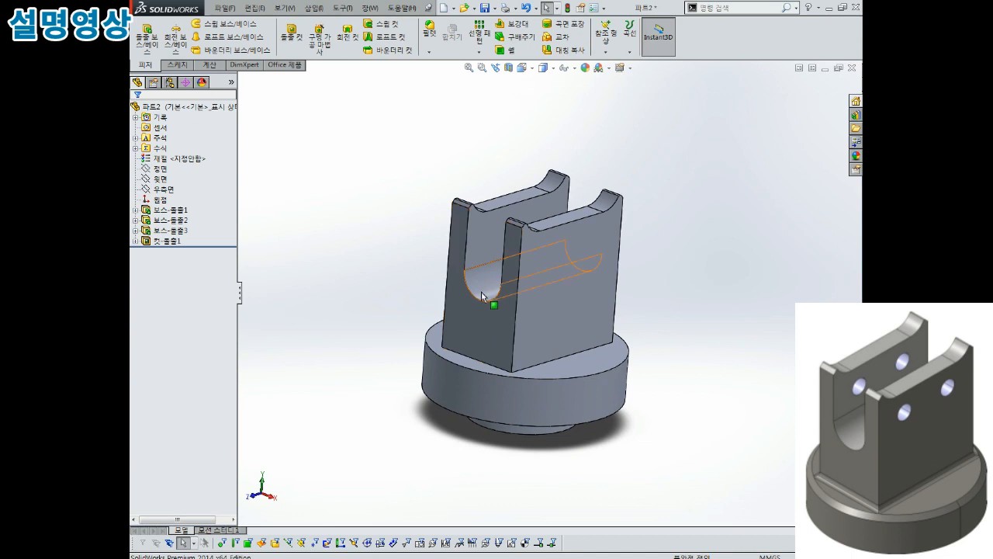
Examine the slotted block's round-bottomed channel and its outer side faces
mouse_move(481, 291)
middle_mouse_down()
mouse_move(453, 266)
mouse_move(490, 289)
middle_mouse_up()
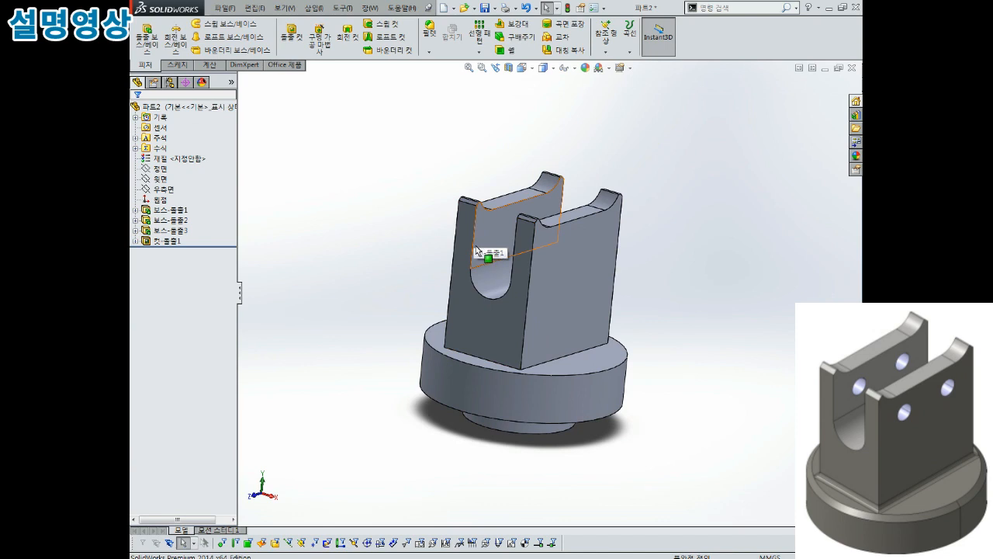
middle_click_drag(512, 332, 578, 264)
left_click(527, 359)
left_click(578, 264)
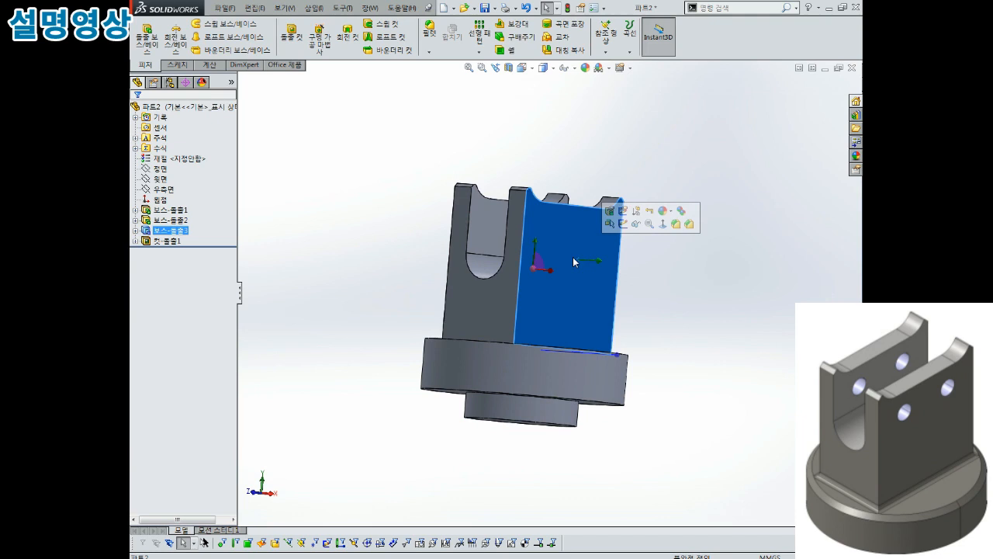
middle_click_drag(491, 231, 627, 249)
left_click(627, 248)
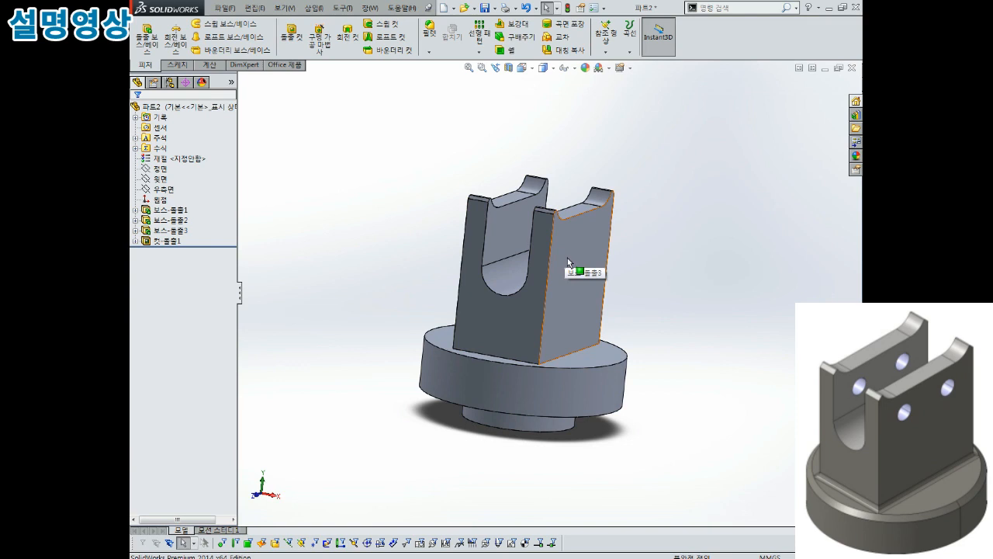
Chamfer the bottom outer edge of the small round boss beneath the disc at 1.5 mm and 45 degrees
middle_click_drag(577, 290, 585, 236)
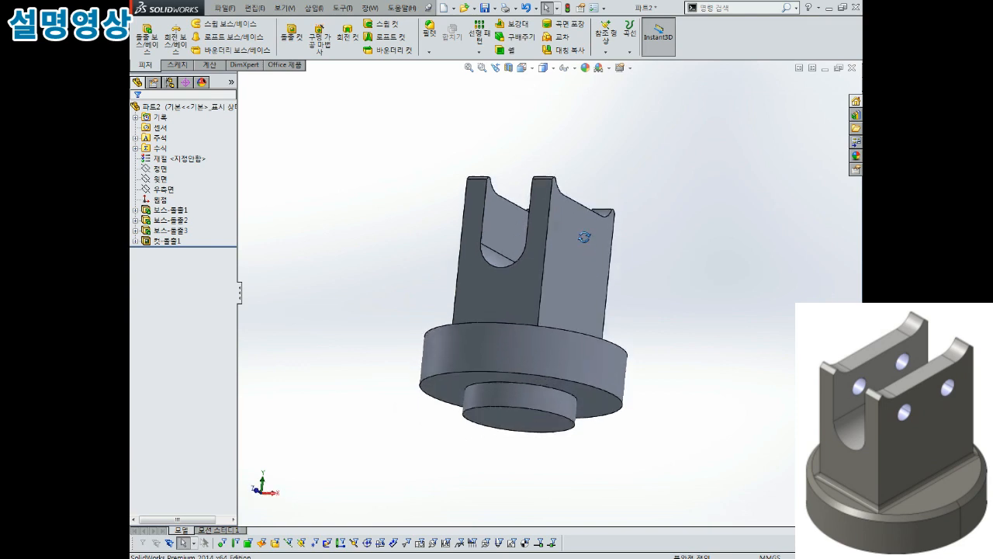
left_click(429, 51)
left_click(446, 76)
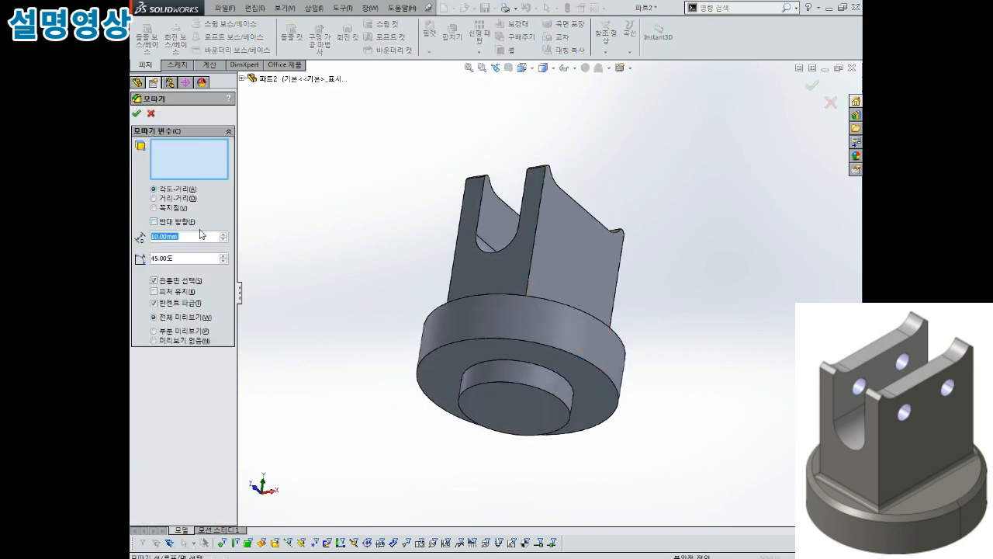
type("1.5")
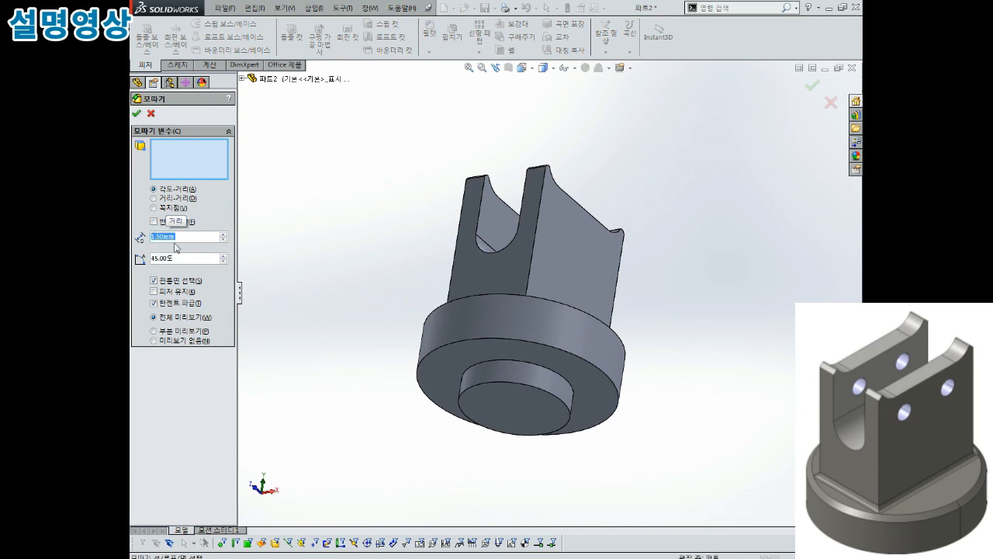
left_click(564, 388)
middle_click_drag(564, 388, 468, 404)
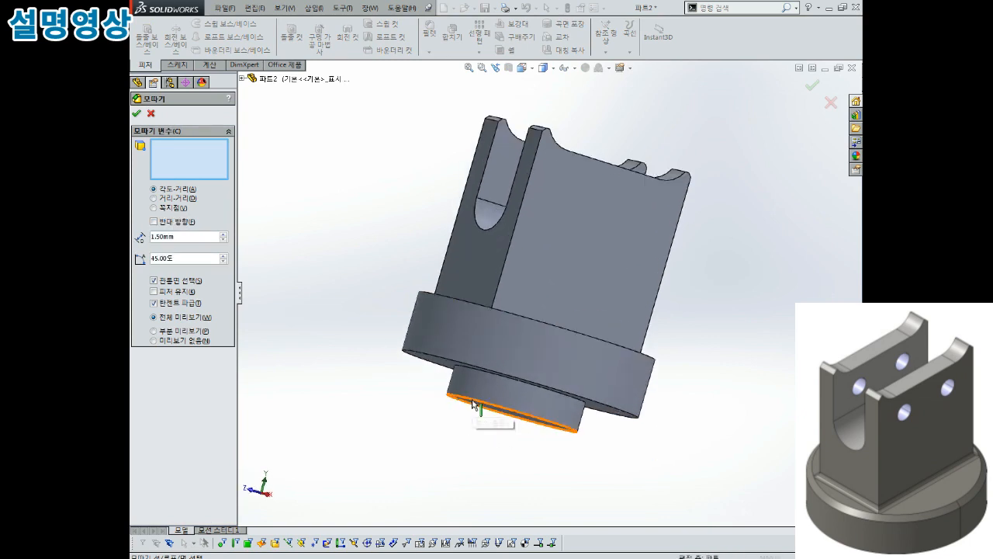
left_click(471, 401)
left_click(136, 114)
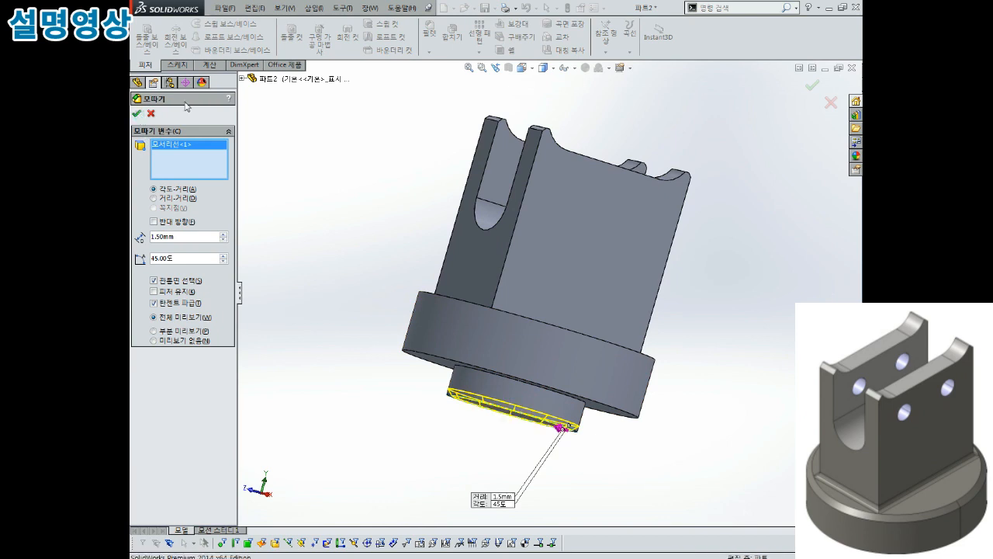
Chamfer the upper outer edge of the large disc at 2 mm and 45 degrees
left_click(429, 51)
left_click(447, 75)
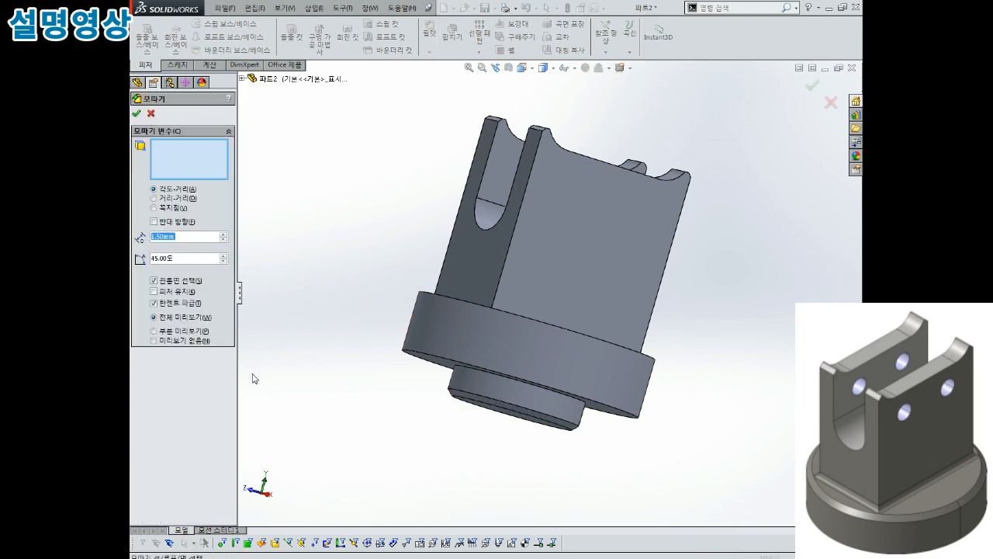
type("2")
key("Return")
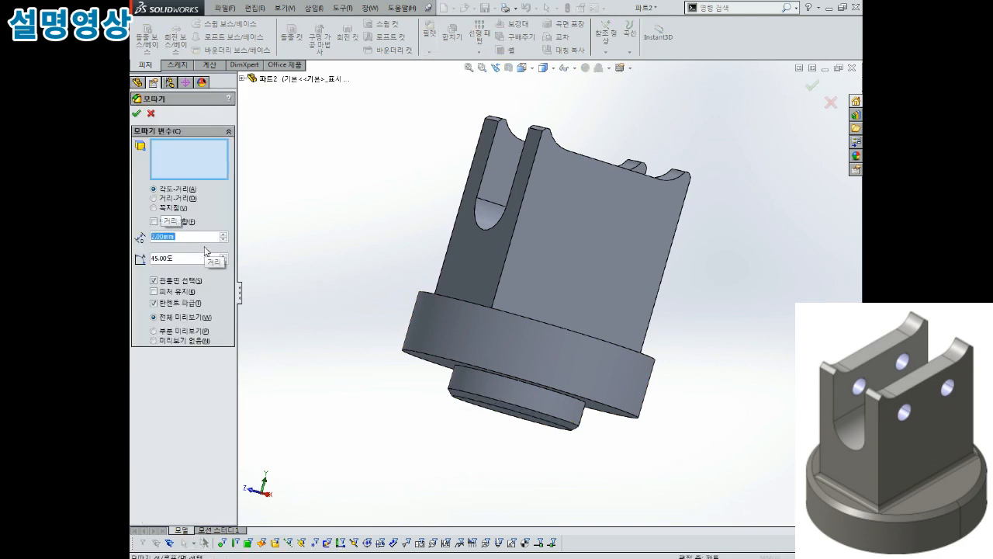
middle_click_drag(435, 296, 426, 318)
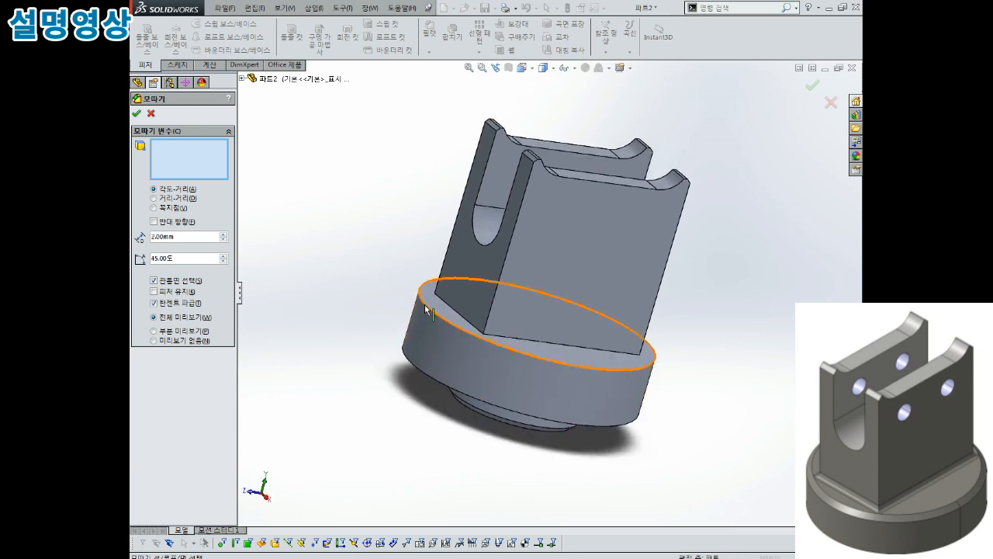
left_click(426, 311)
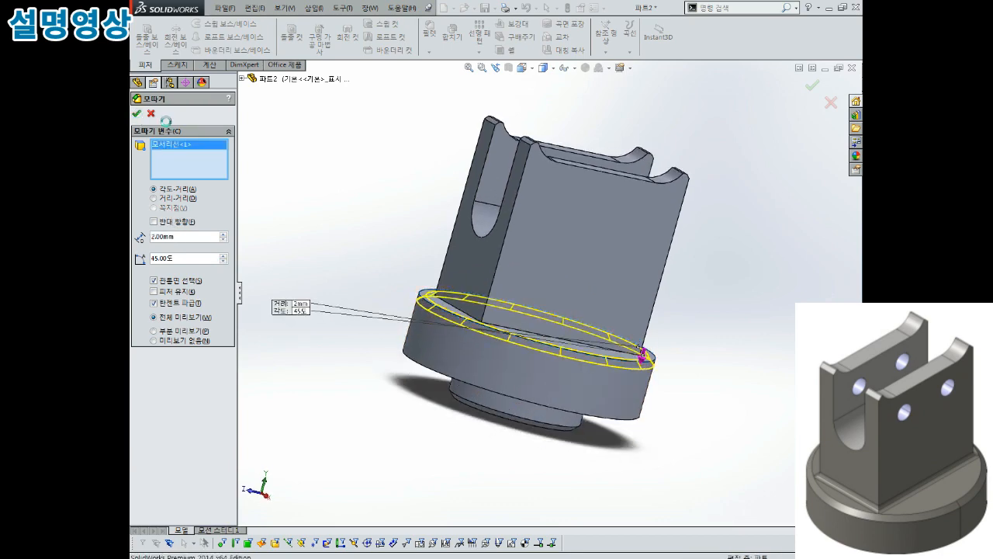
key("Return")
Fillet the four edges where the slotted block meets the disc with a 2 mm radius
middle_click_drag(415, 240, 443, 262)
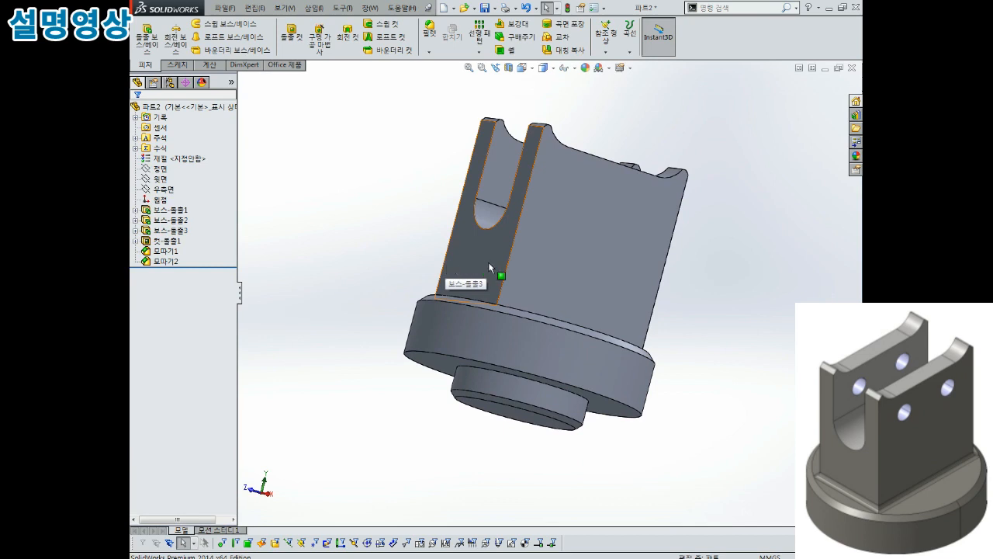
middle_click_drag(488, 262, 473, 293)
left_click(429, 31)
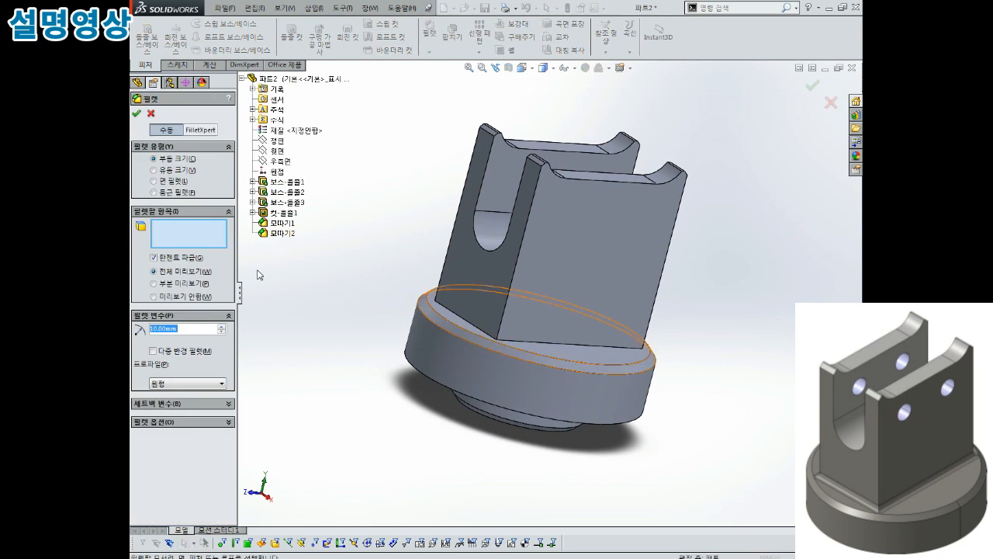
type("7")
key("Return")
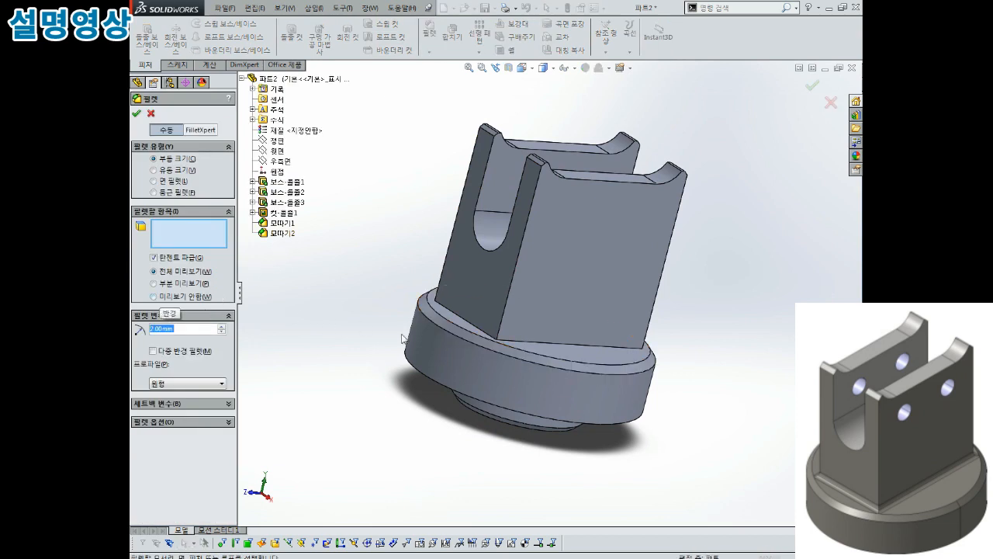
left_click(463, 325)
middle_click_drag(464, 324, 522, 372)
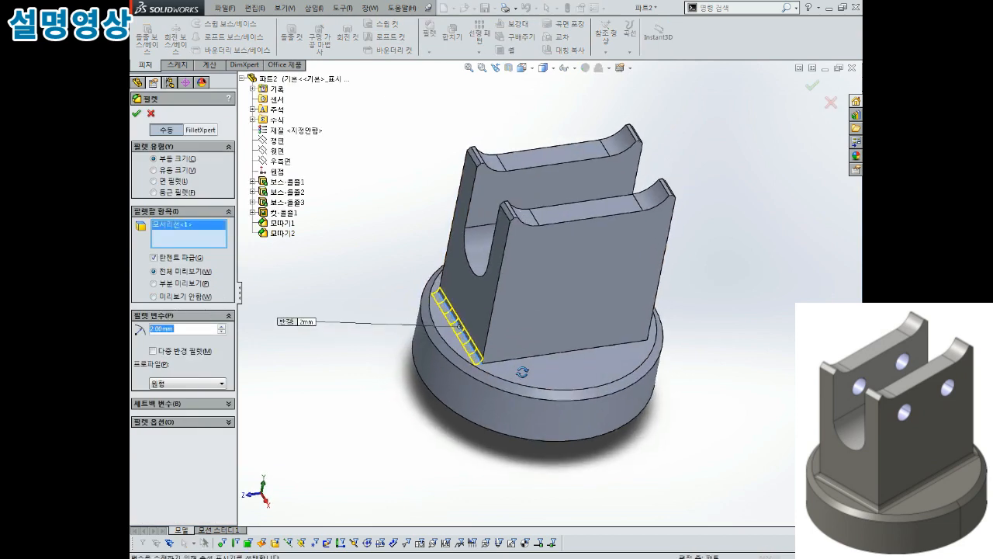
left_click(561, 346)
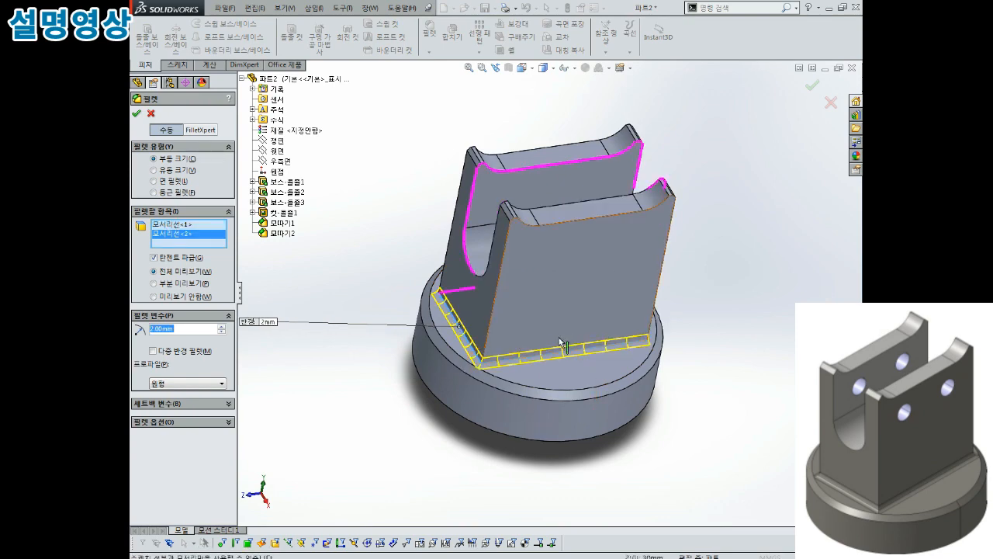
middle_click_drag(561, 341, 603, 334)
left_click(607, 363)
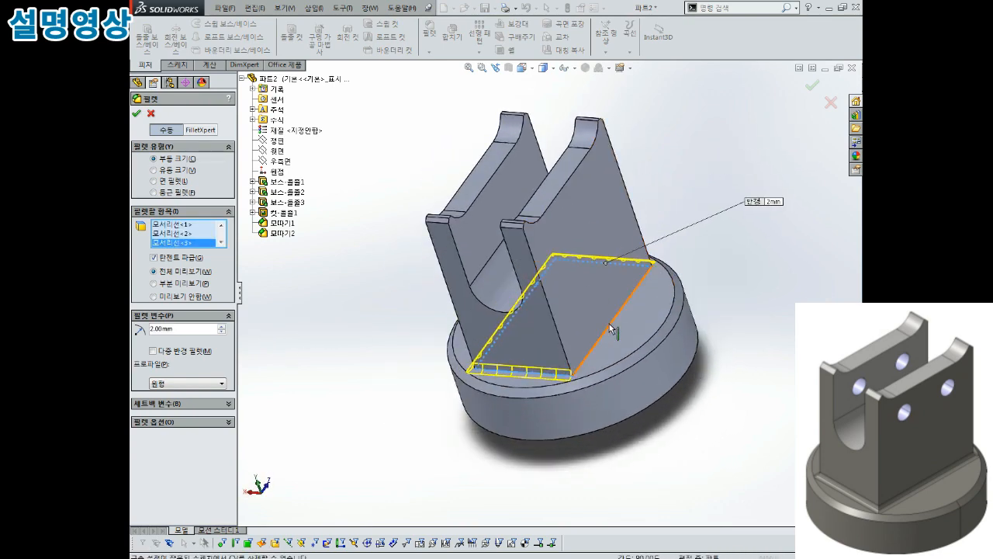
left_click(610, 329)
left_click(812, 87)
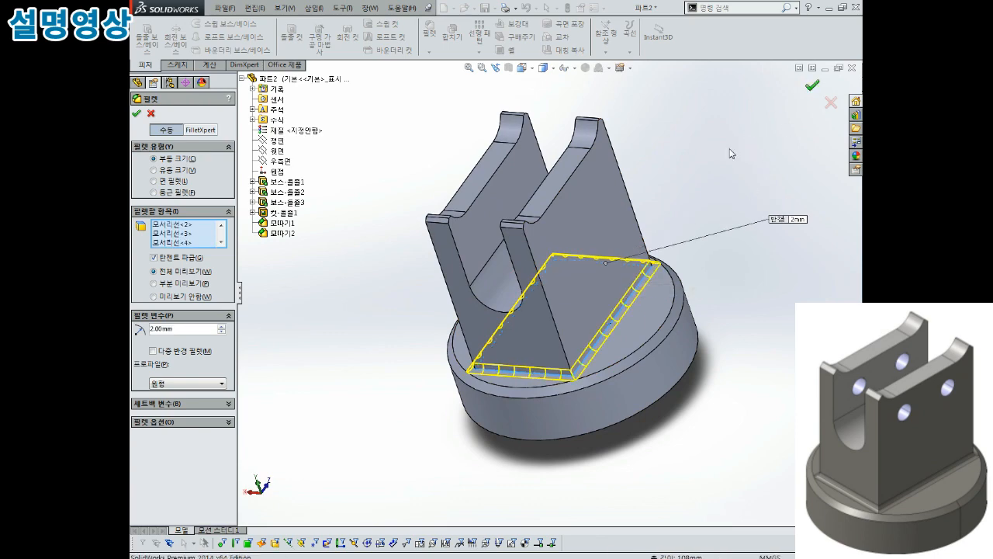
Examine the fillets around the block's base and the underside of the part
middle_click_drag(672, 194, 701, 137)
middle_click_drag(559, 203, 659, 246)
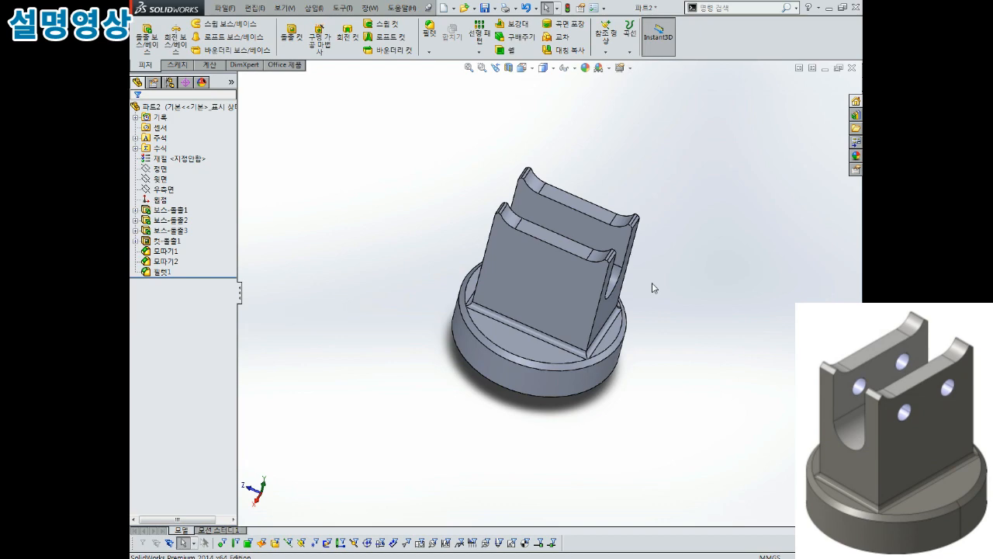
middle_click_drag(597, 349, 616, 303)
scroll(637, 235, "up", 2)
middle_click_drag(566, 178, 609, 205)
scroll(609, 205, "down", 2)
middle_click_drag(589, 253, 449, 138)
Set up a plain KS drill-size hole of Ø22.0, blind to 35 mm deep with a 140-degree tip angle
left_click(314, 43)
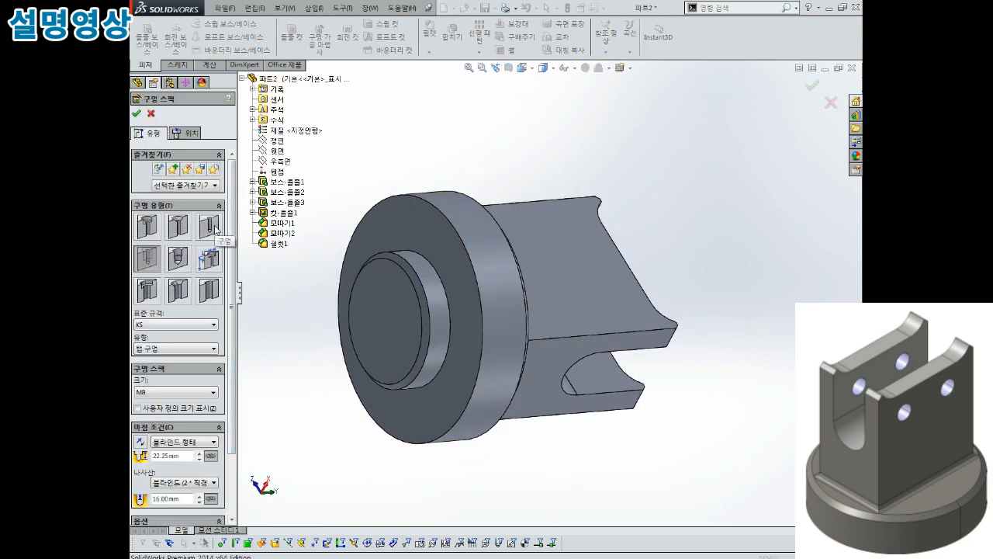
left_click(215, 227)
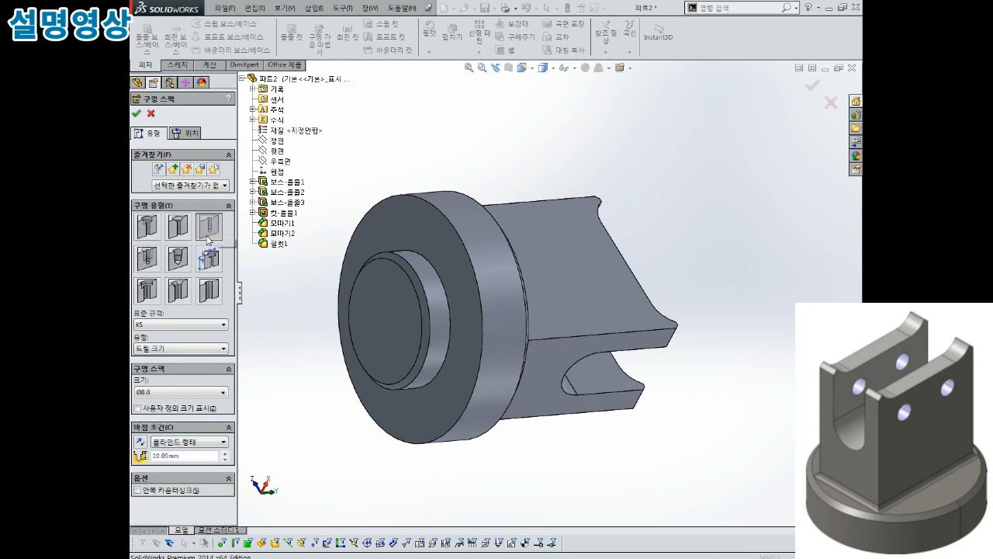
left_click(154, 350)
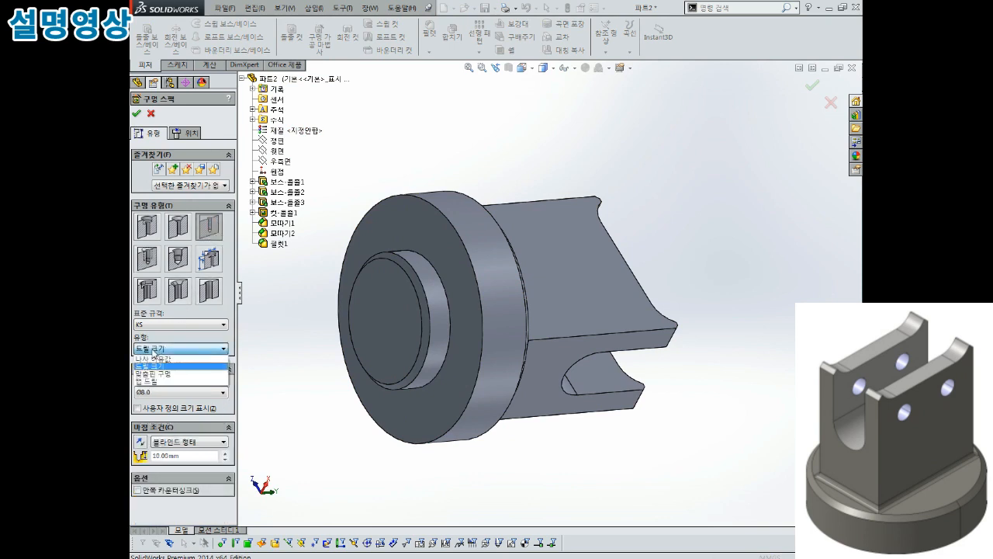
left_click(153, 351)
left_click(174, 393)
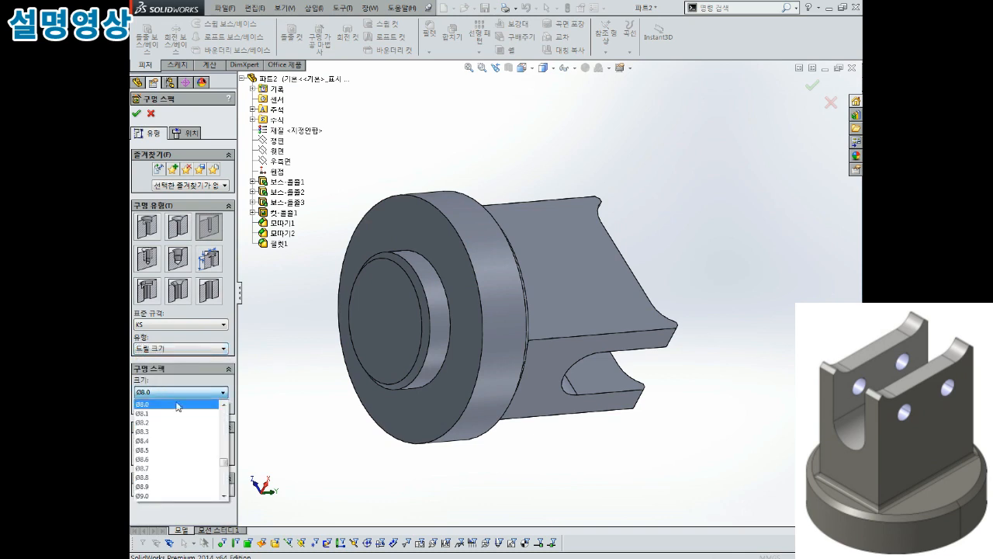
scroll(197, 442, "down", 10)
scroll(186, 447, "down", 4)
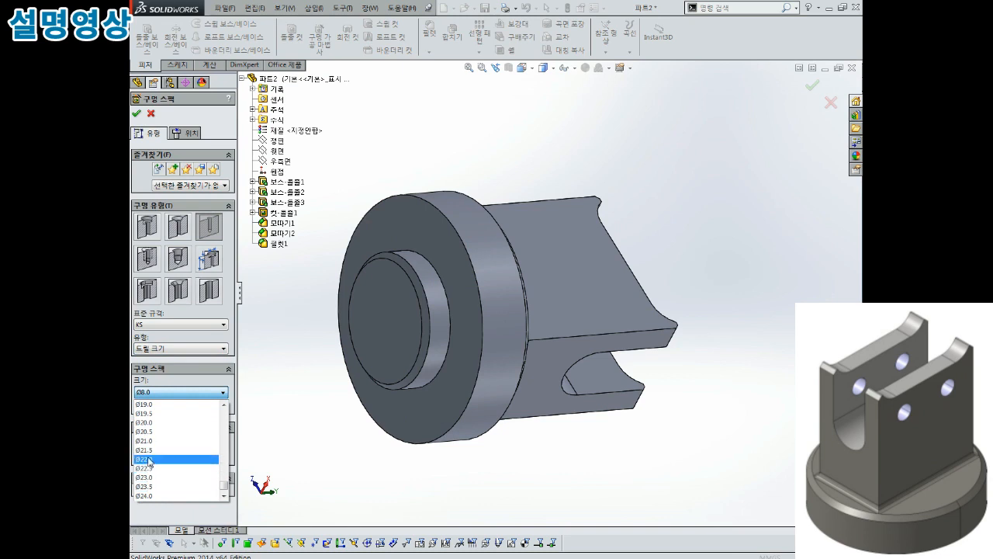
left_click(149, 458)
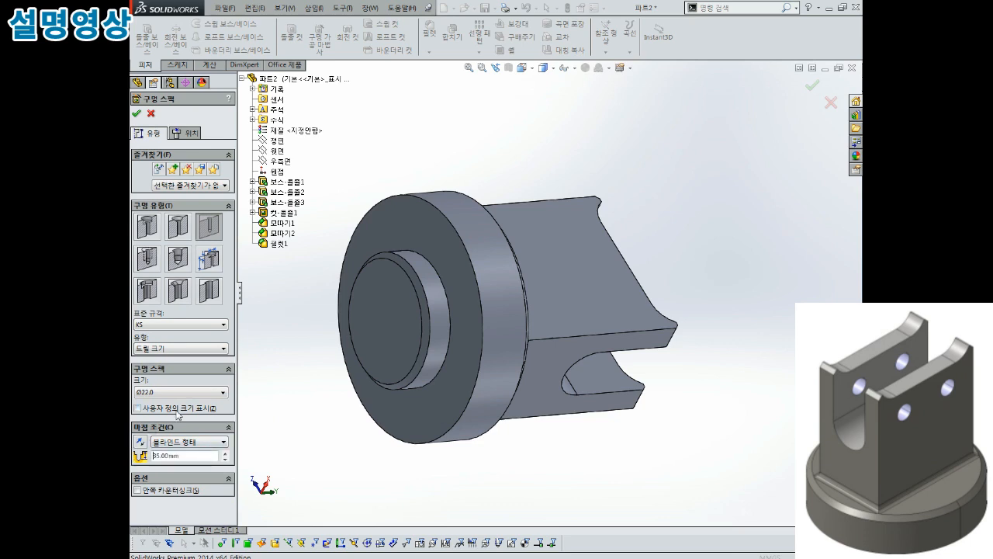
left_click(205, 459)
Place the drilled hole at the centre of the small boss's bottom face and create it
left_click(189, 135)
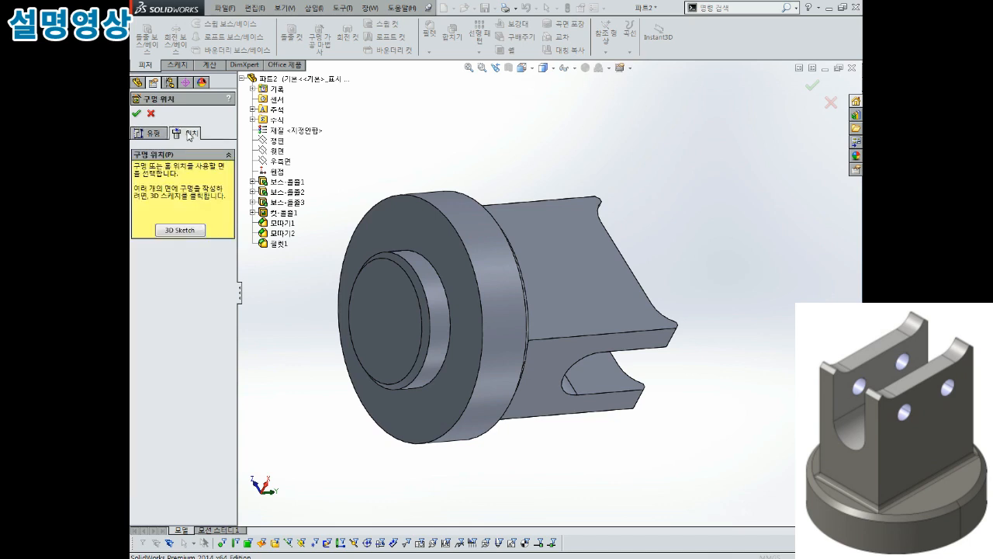
left_click(388, 318)
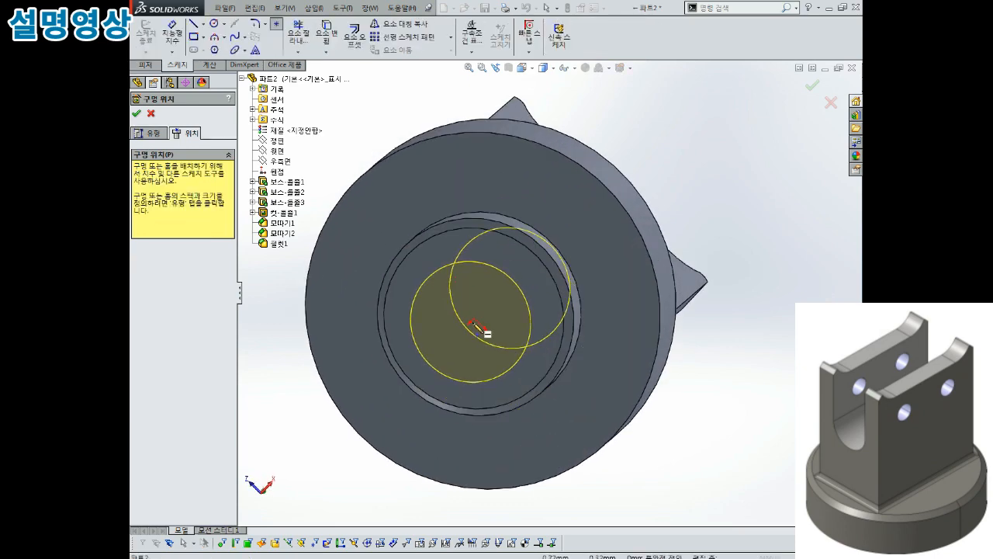
left_click(473, 323)
middle_click_drag(412, 380, 481, 264)
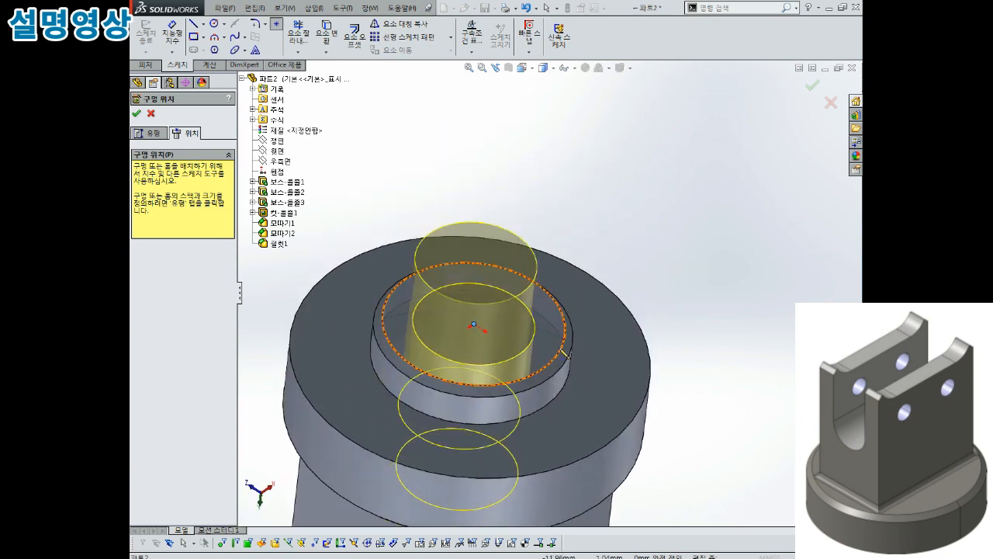
scroll(563, 353, "up", 3)
middle_click_drag(782, 408, 508, 240)
scroll(543, 268, "up", 2)
scroll(464, 258, "down", 8)
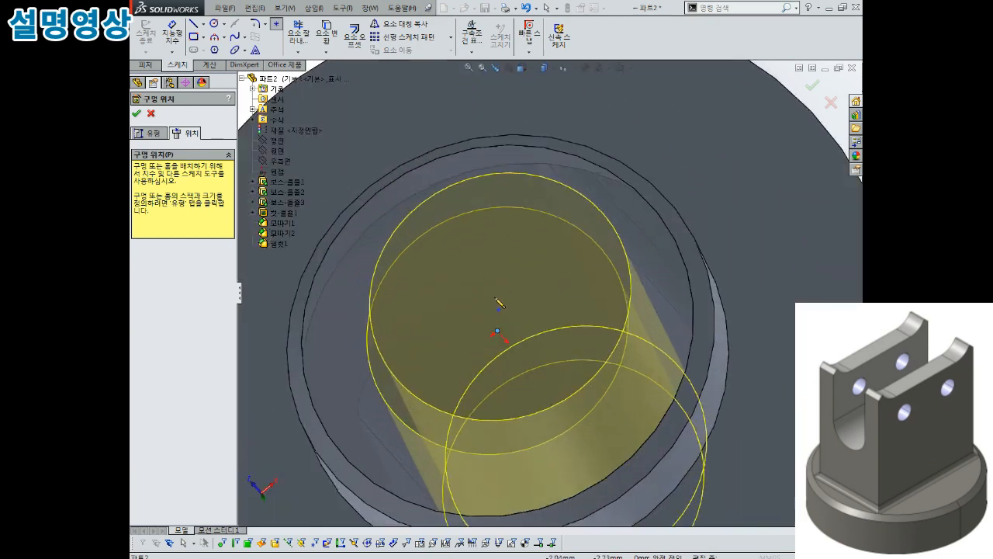
scroll(499, 303, "up", 8)
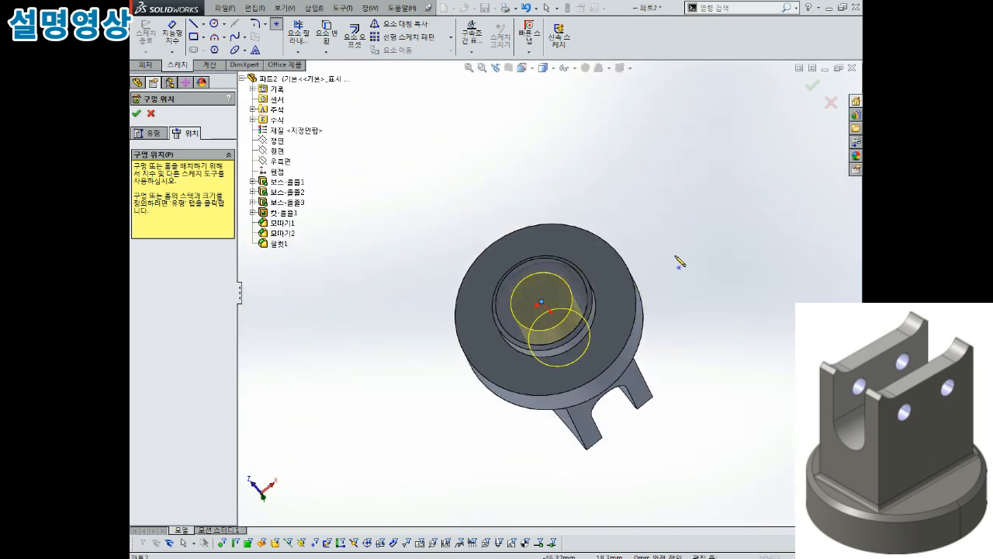
left_click(811, 85)
Check the drilled hole's depth and conical tip inside the part with hidden lines visible and a straight-on side view
middle_click_drag(812, 89, 603, 186)
left_click(553, 68)
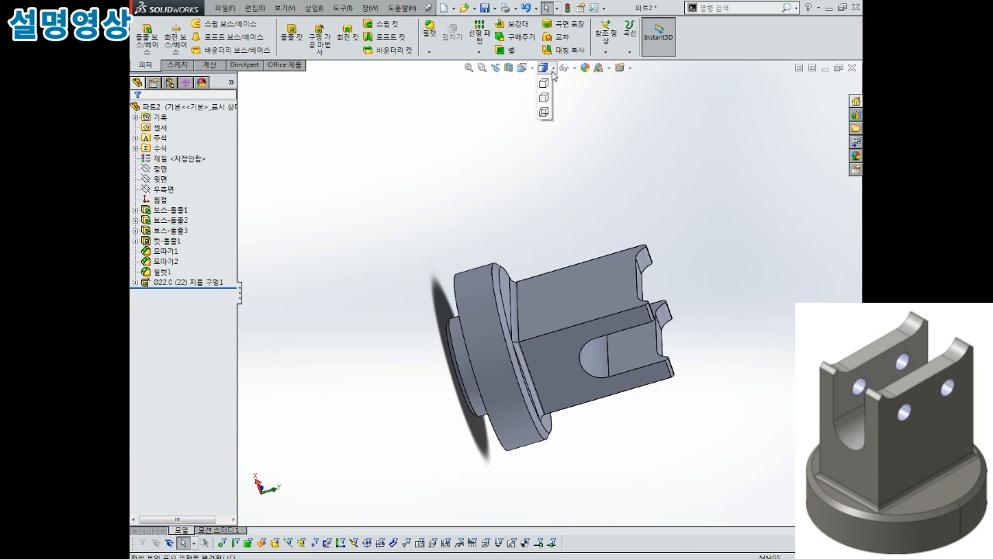
left_click(545, 125)
middle_click_drag(576, 251, 540, 362)
scroll(540, 363, "down", 2)
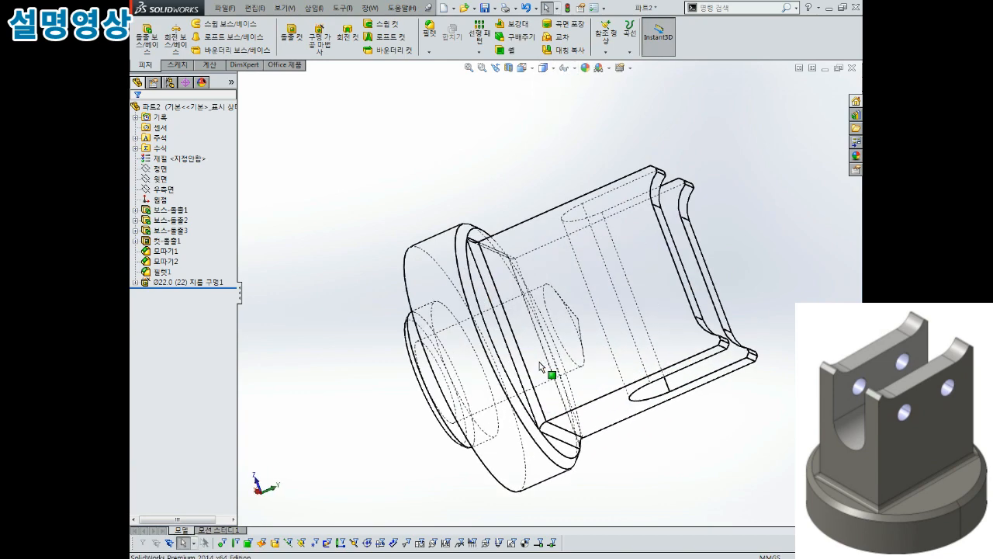
left_click(540, 366)
key("ctrl+8")
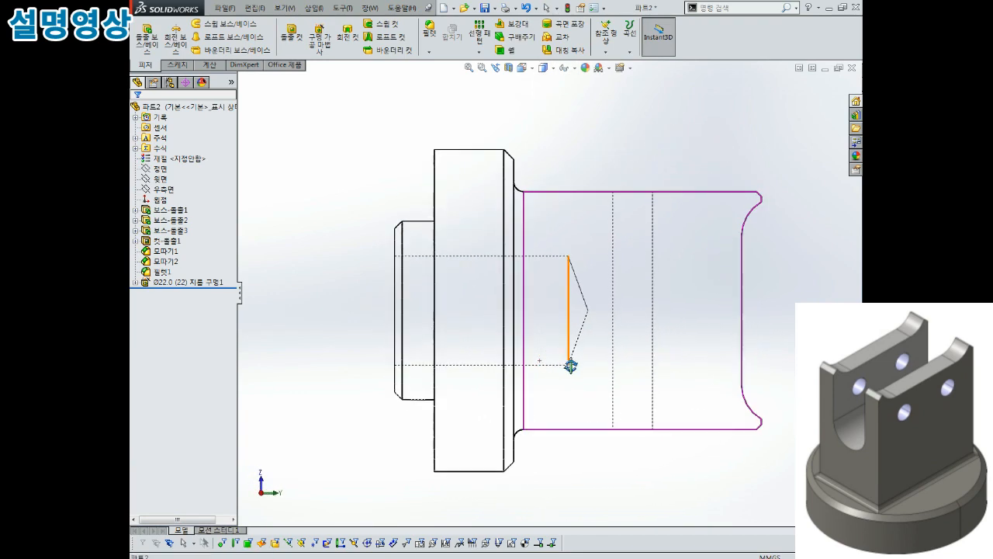
scroll(570, 365, "down", 2)
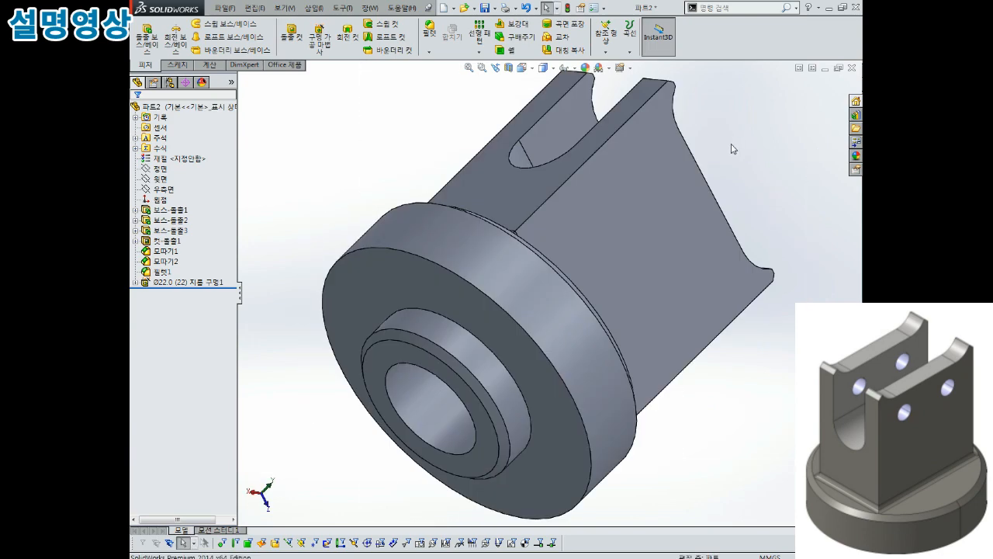
Set up a KS M8 straight tapped hole whose drill and thread both run through all
middle_click_drag(683, 166, 665, 225)
left_click(326, 43)
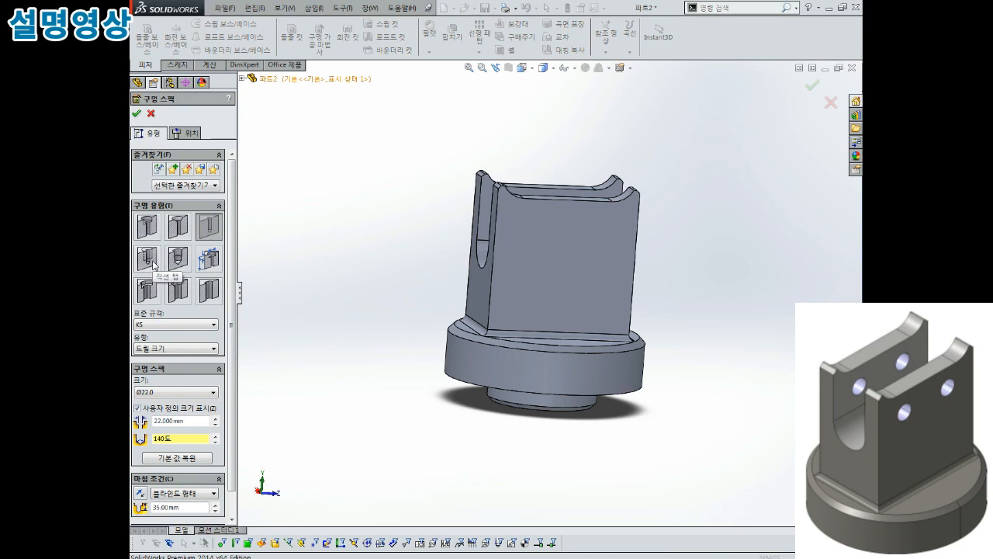
left_click(152, 263)
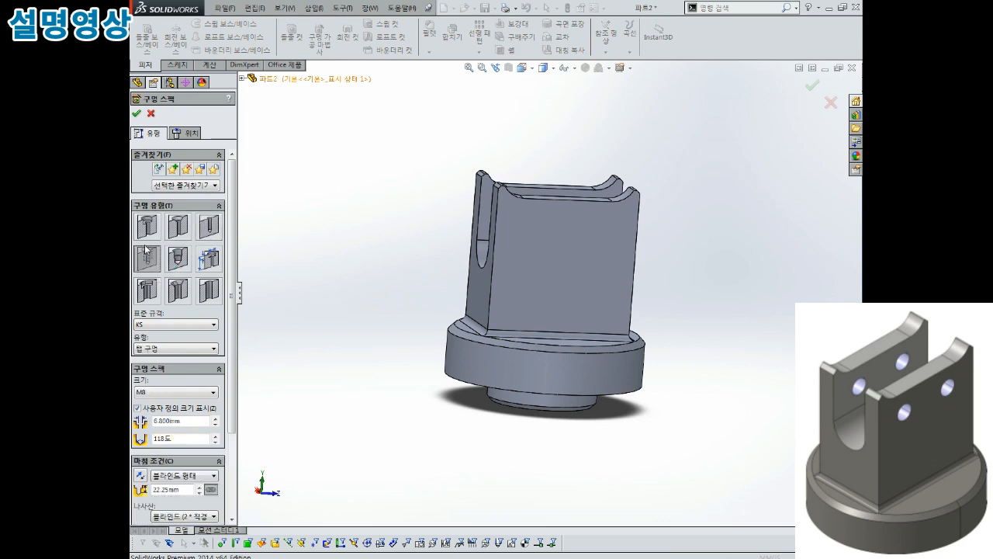
scroll(132, 258, "down", 3)
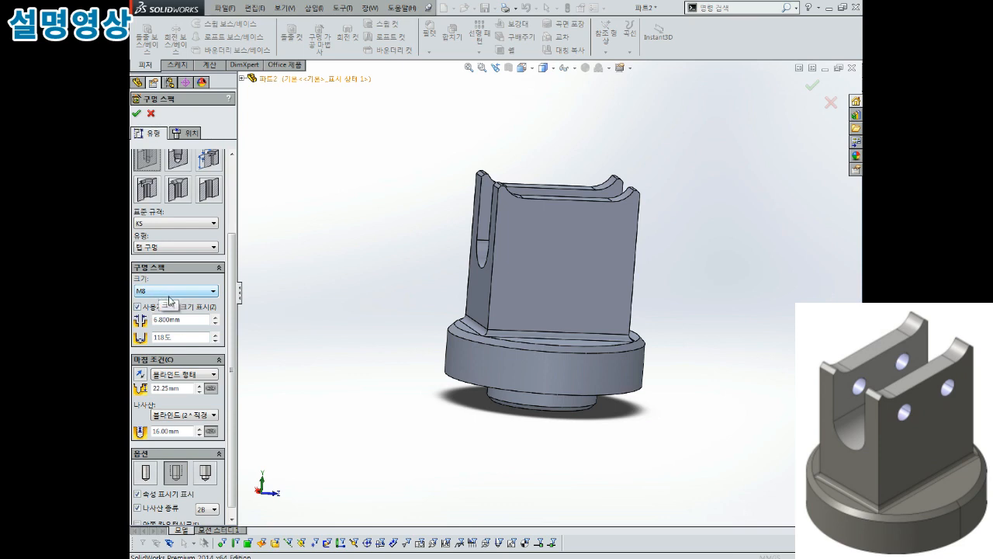
scroll(159, 332, "down", 1)
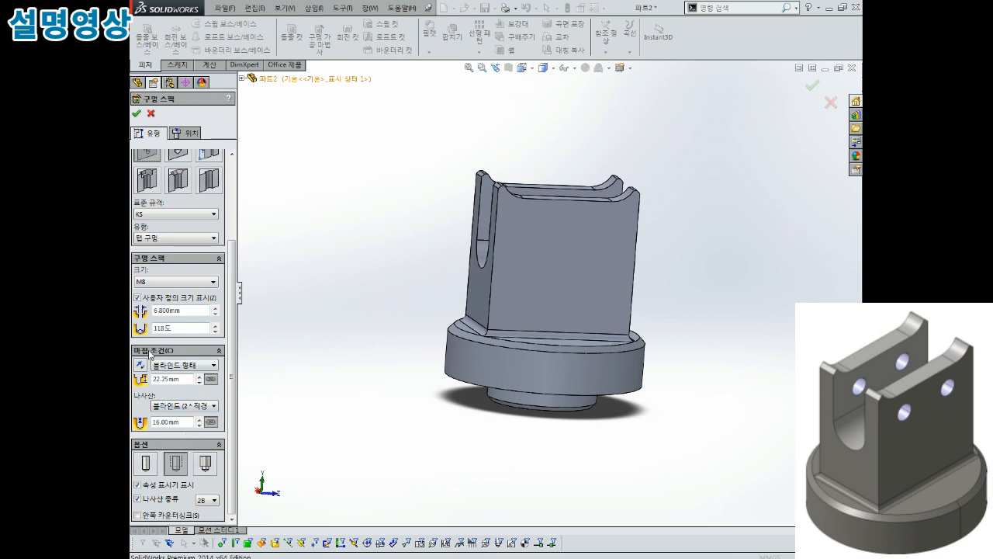
left_click(170, 368)
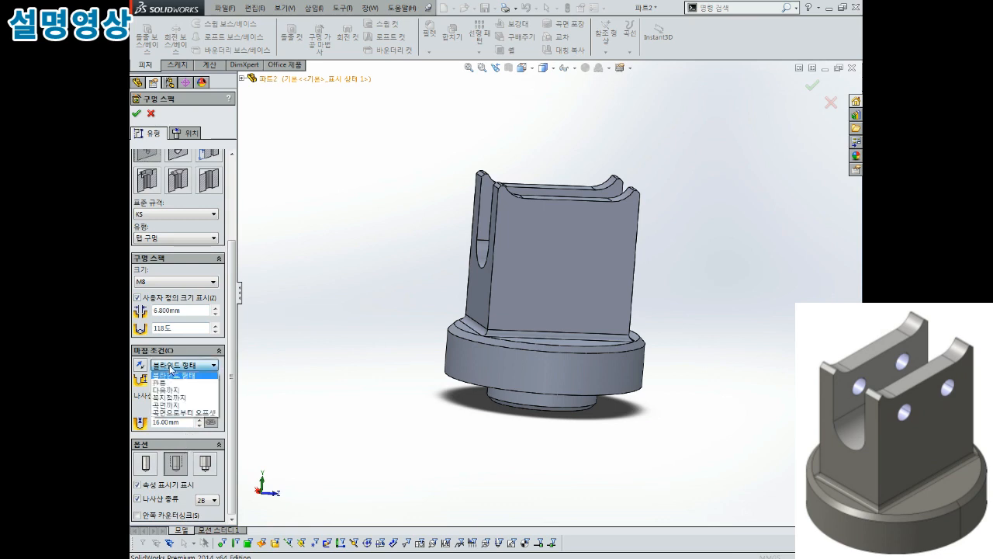
left_click(171, 384)
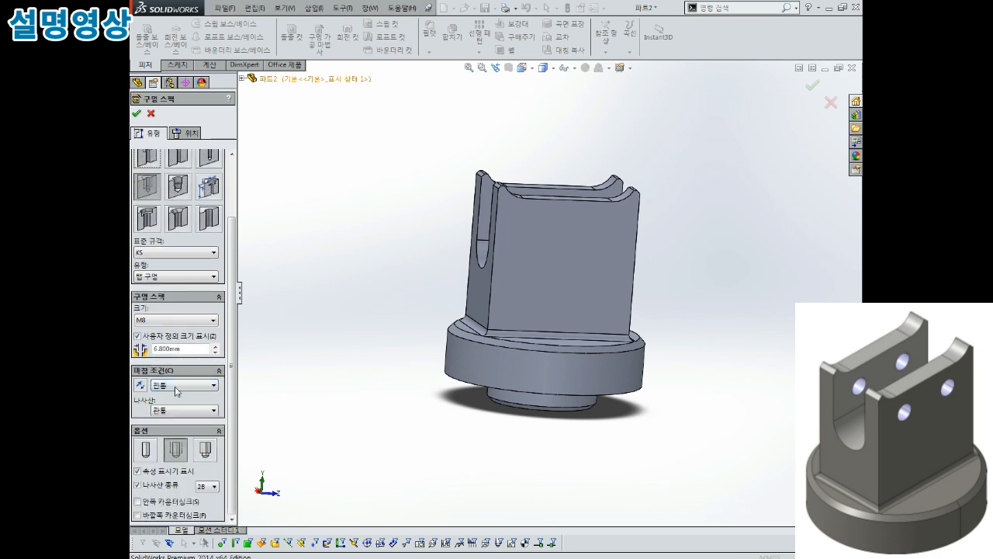
left_click(166, 385)
left_click(170, 405)
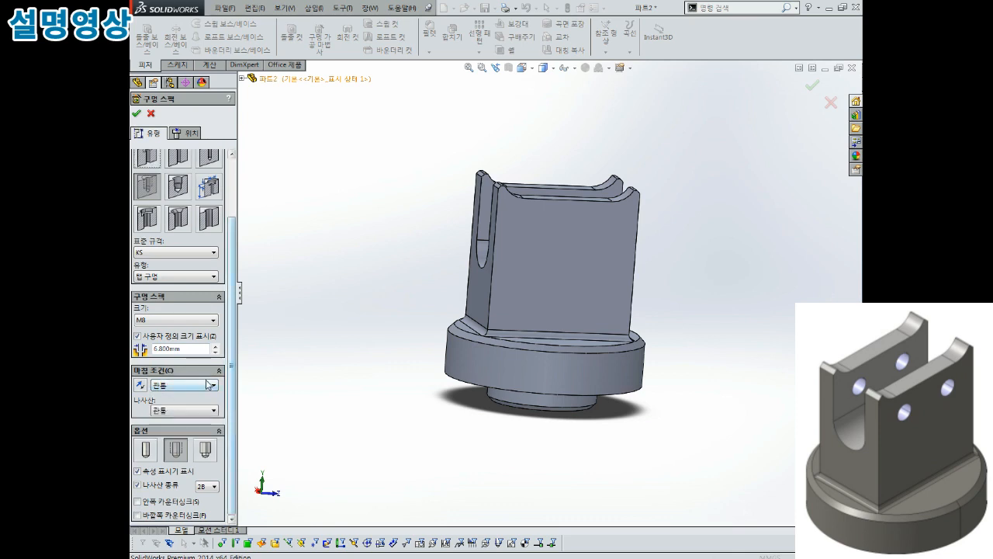
Place two M8 hole points side by side on the upper part of the block's flat outer side face
middle_click_drag(302, 342, 351, 365)
middle_click_drag(405, 139, 318, 166)
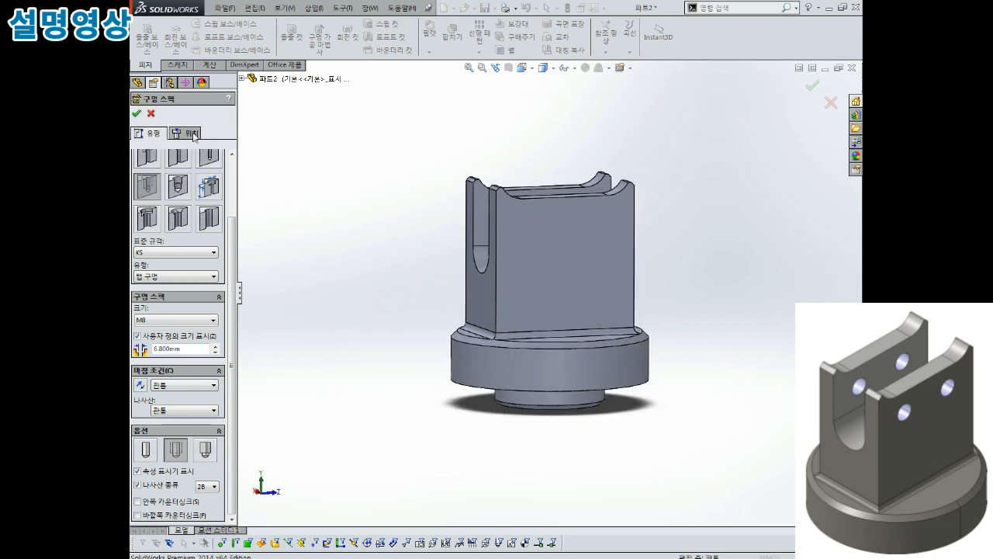
left_click(190, 134)
middle_click_drag(378, 222, 409, 222)
left_click(560, 247)
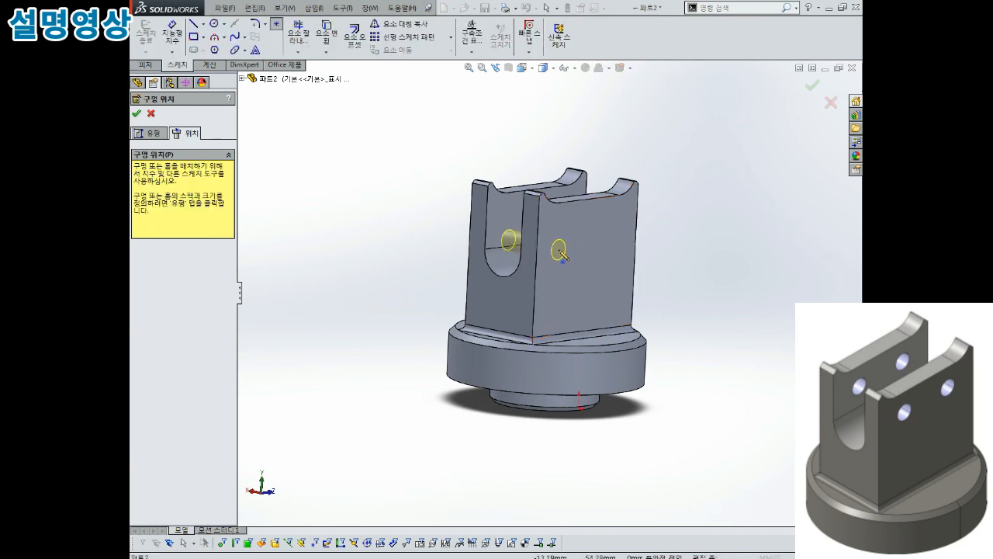
left_click(618, 250)
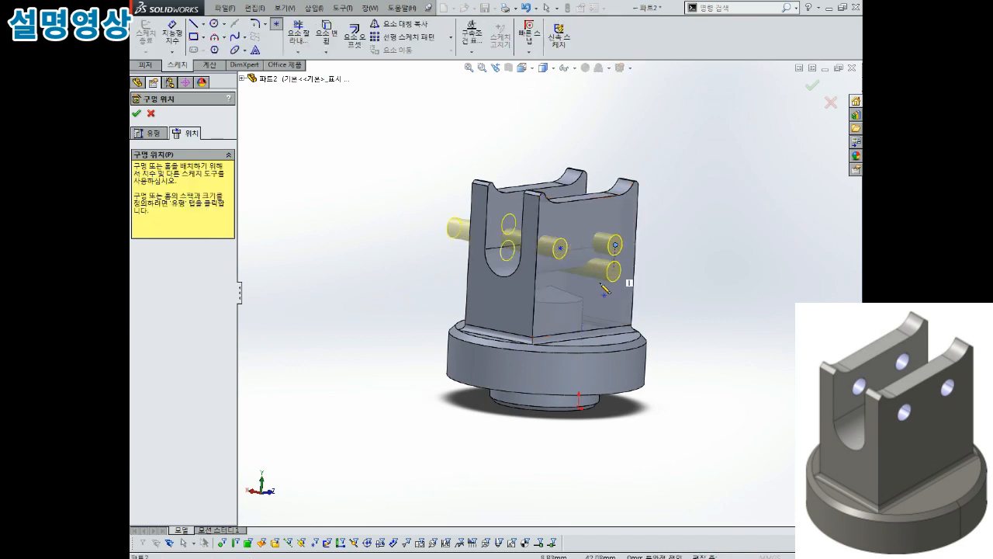
middle_click_drag(619, 249, 570, 285)
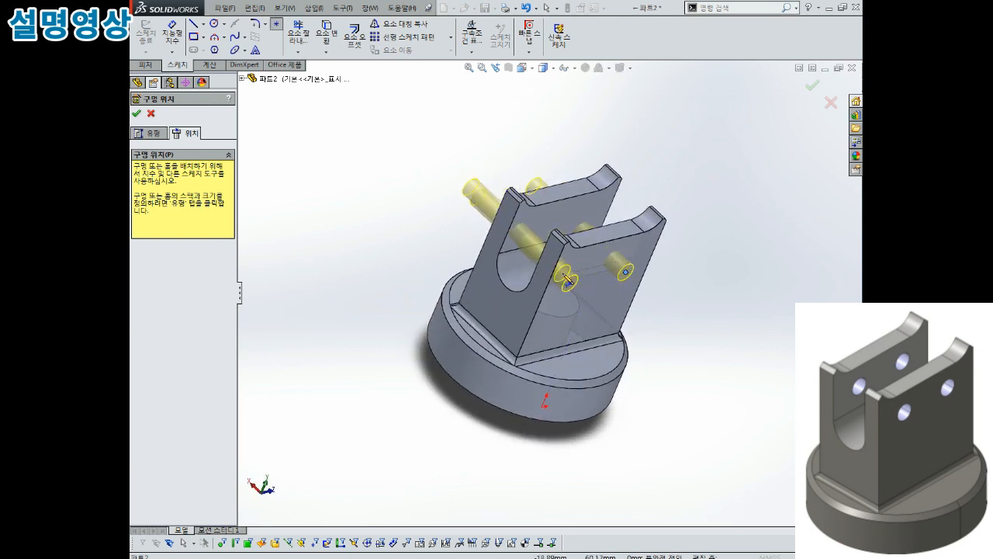
middle_click_drag(570, 285, 543, 236)
scroll(574, 256, "down", 3)
key("Escape")
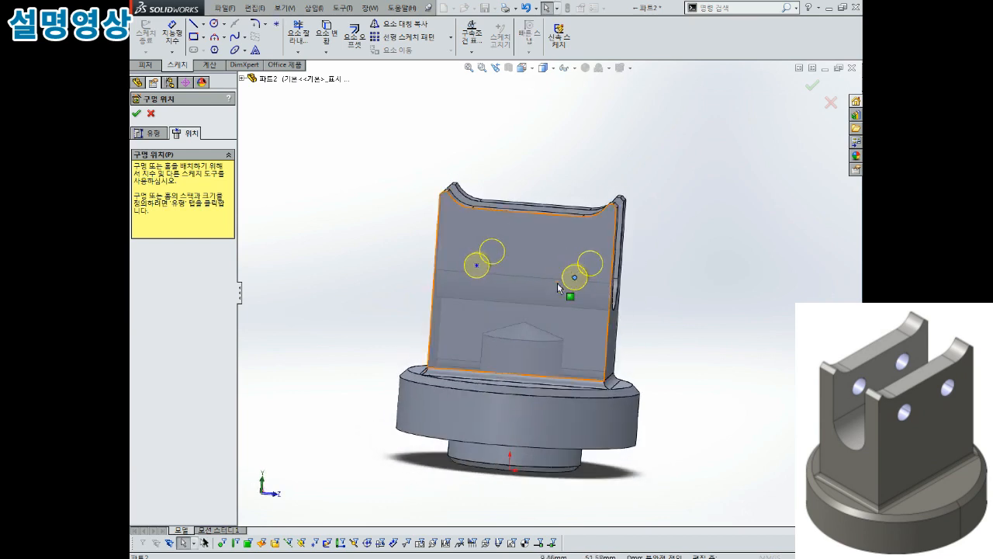
Dimension one hole centre at 53 mm above the large flange's bottom edge and move the dimension closer to the part
mouse_move(559, 288)
middle_mouse_down()
mouse_move(564, 271)
mouse_move(556, 287)
middle_mouse_up()
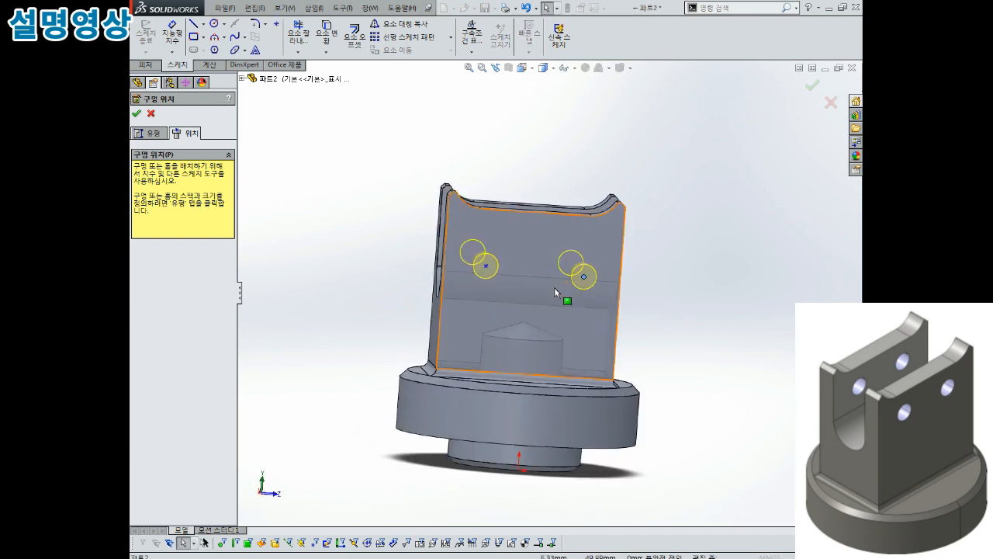
left_click(173, 31)
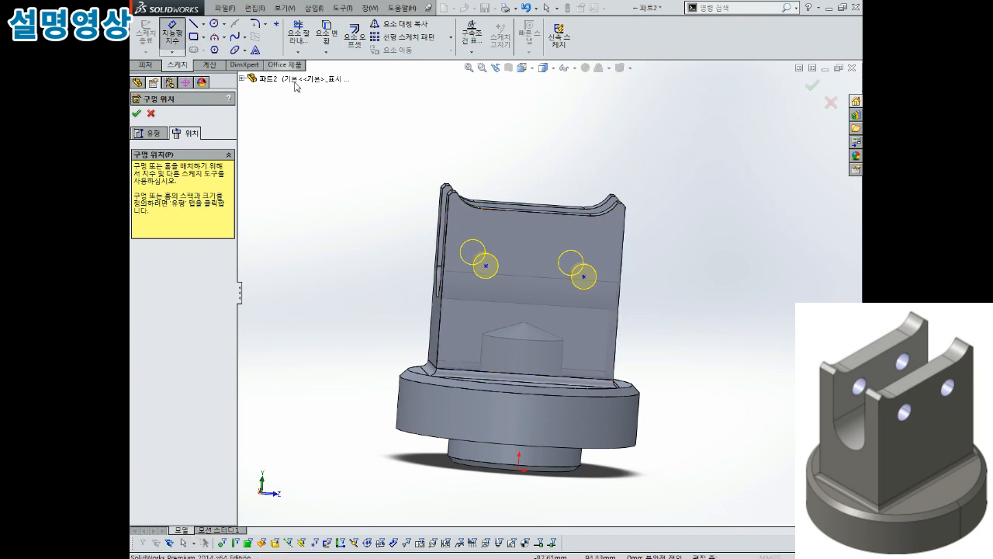
left_click(616, 450)
left_click(583, 277)
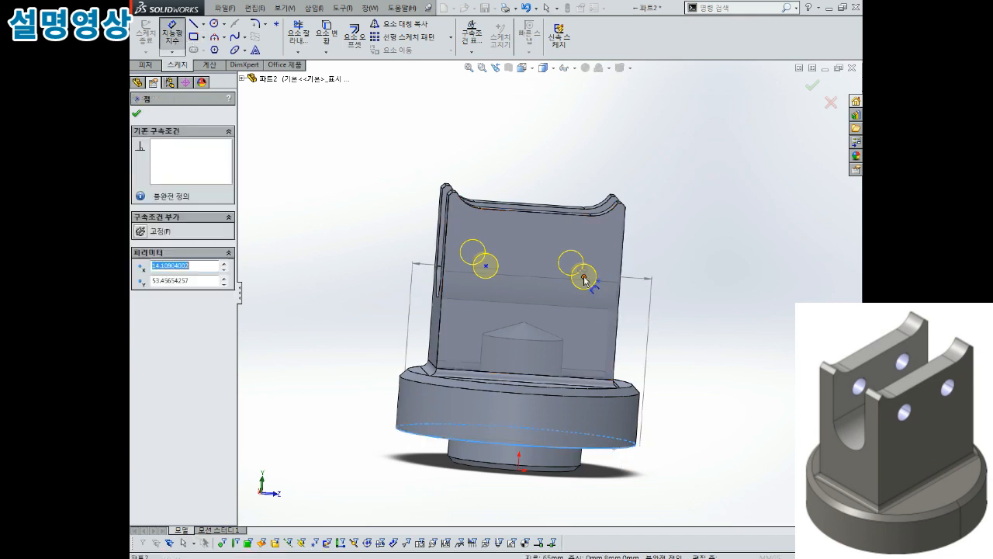
left_click(672, 324)
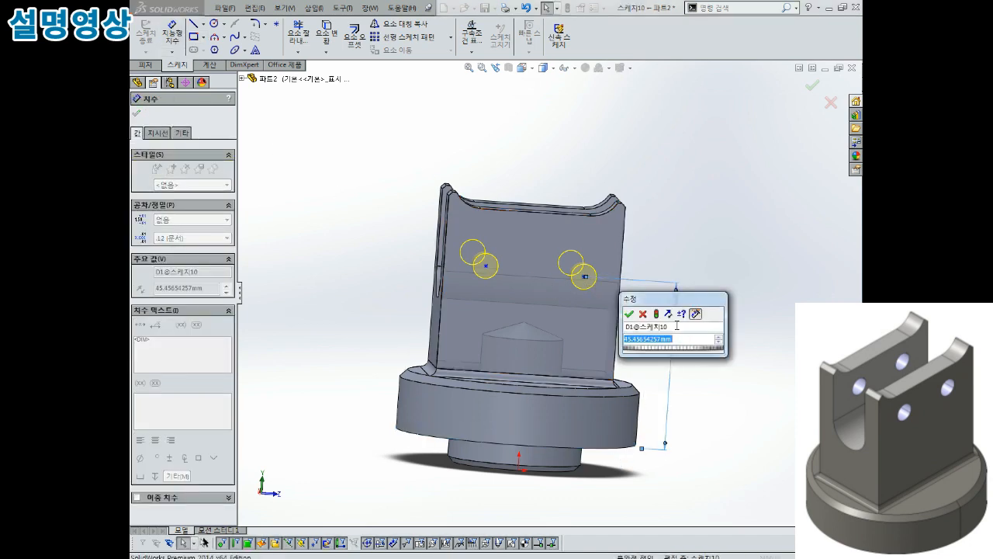
type("53")
key("Return")
key("ctrl+8")
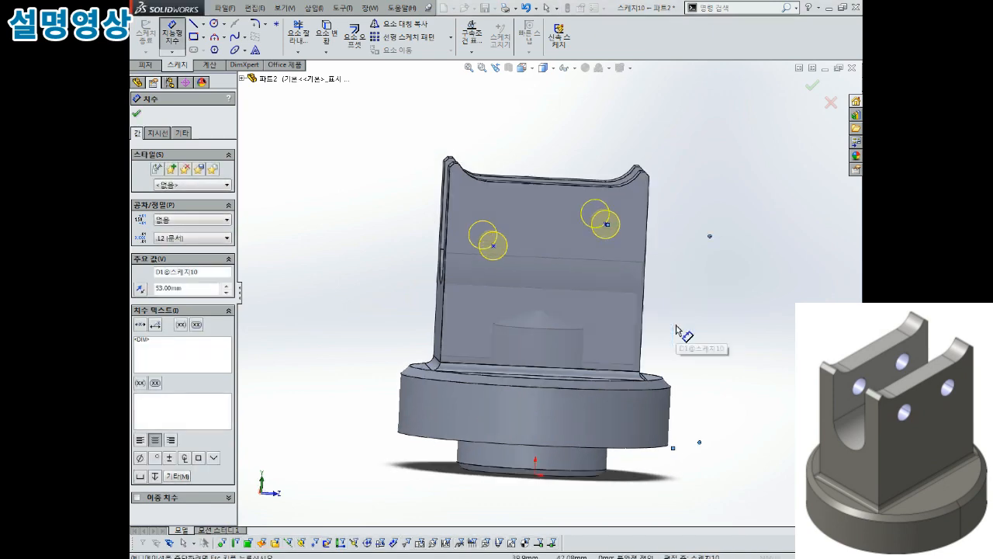
key("Escape")
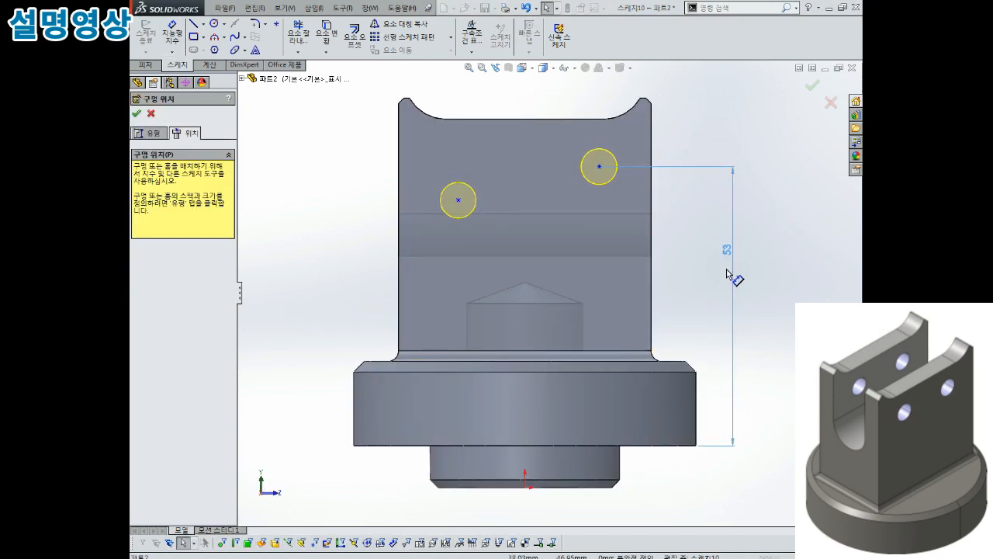
left_click_drag(733, 281, 708, 307)
Set the horizontal spacing between the hole centres to 22 mm and the undimensioned hole's horizontal offset from the origin to 11 mm
right_click_drag(561, 256, 481, 221)
left_click(457, 201)
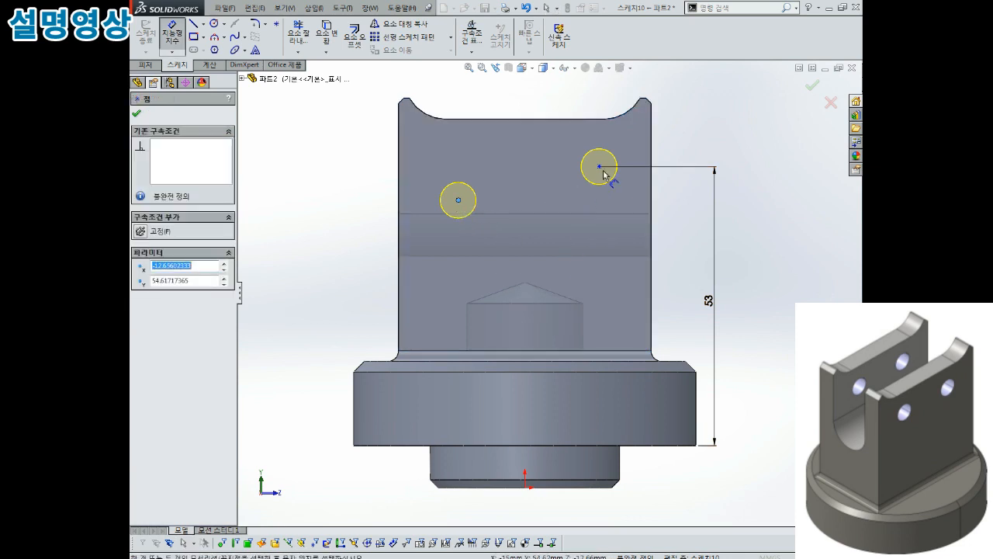
left_click(600, 168)
left_click(540, 253)
key("Return")
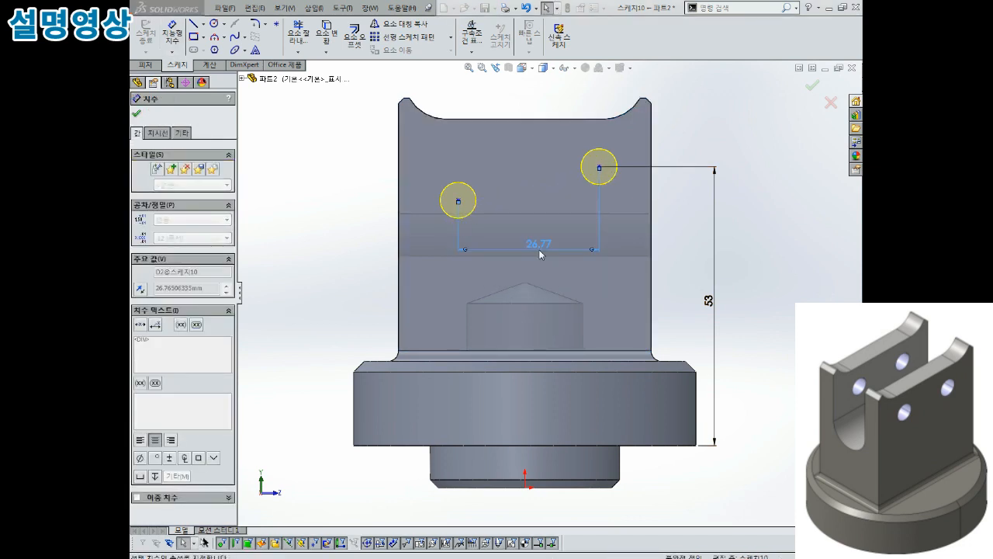
key("Escape")
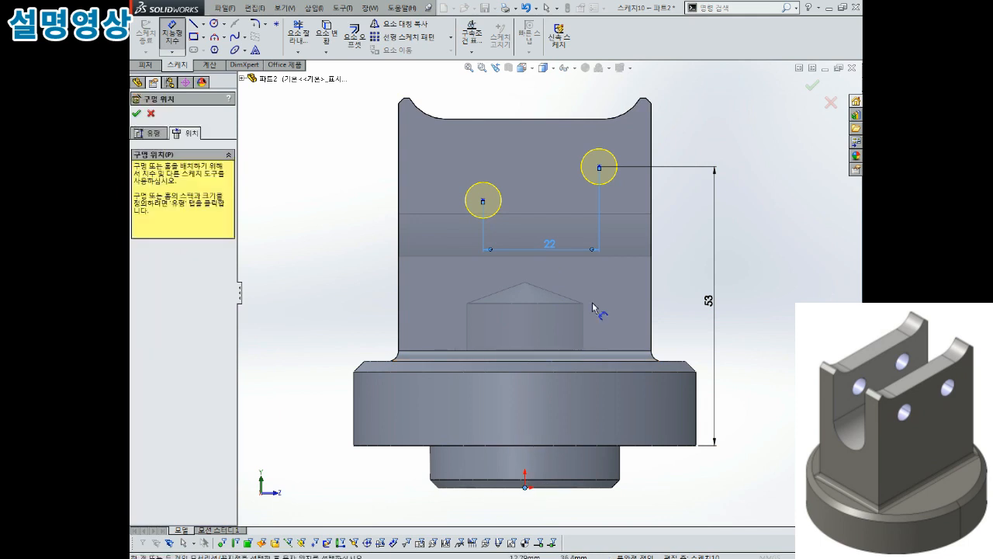
left_click(484, 201)
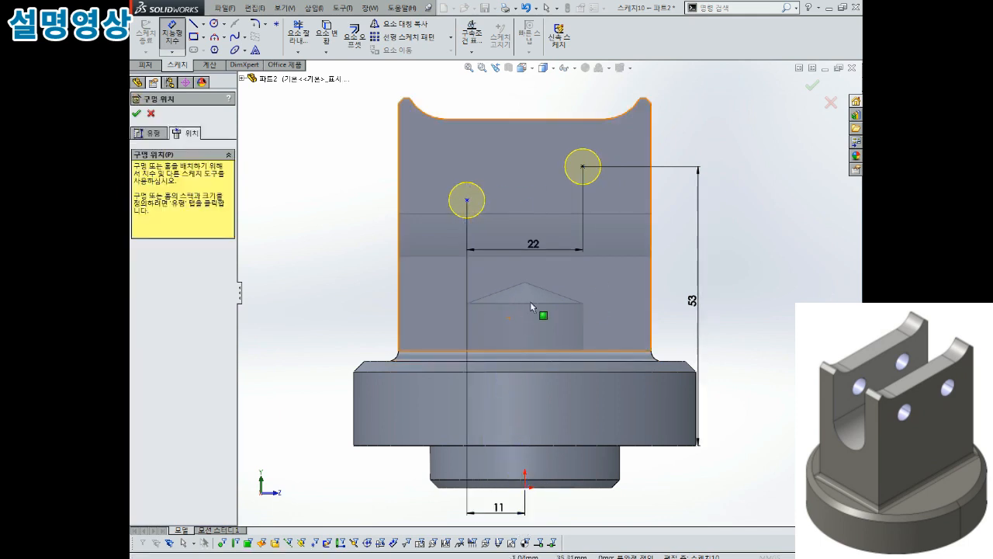
key("Escape")
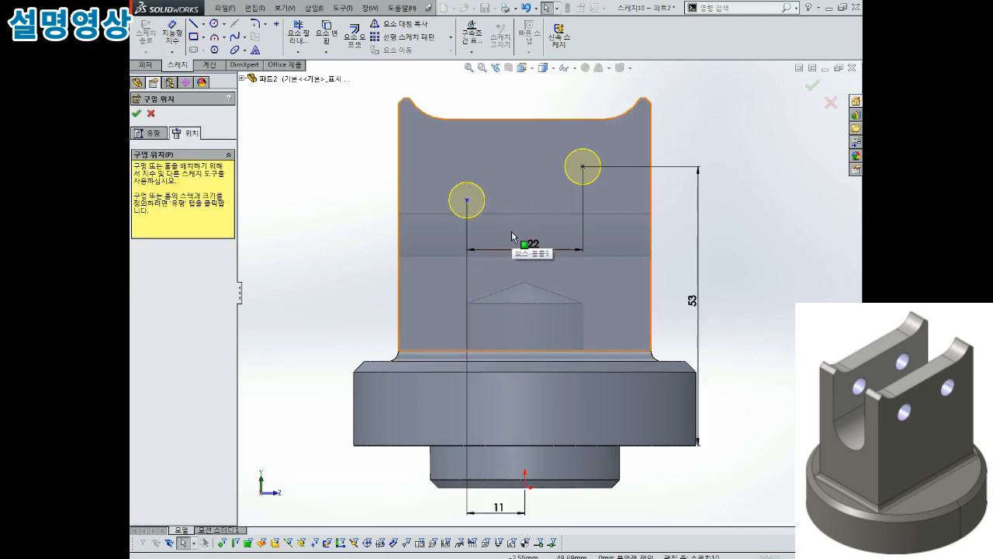
Add a horizontal relation between the two hole centre points
left_click(467, 201)
left_click(582, 166, "ctrl")
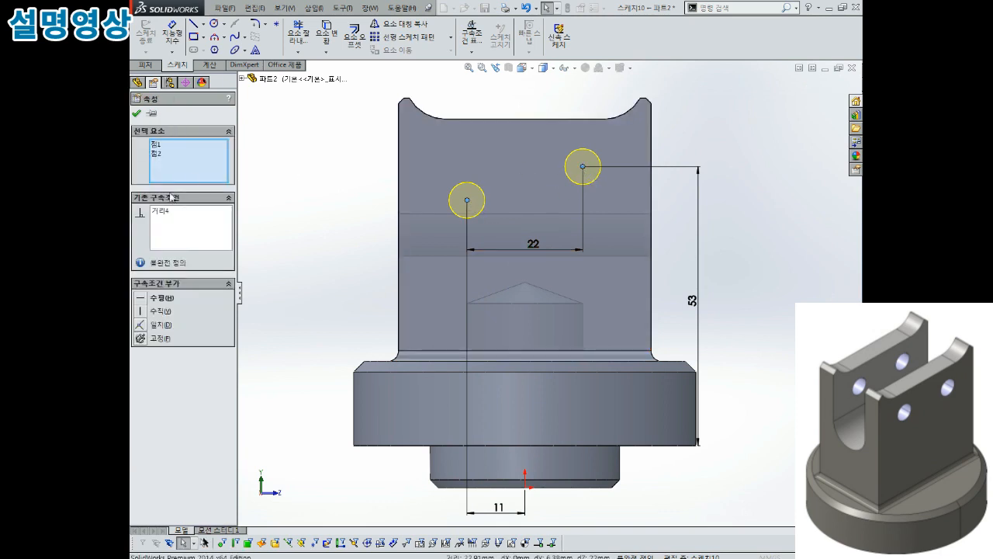
left_click(163, 298)
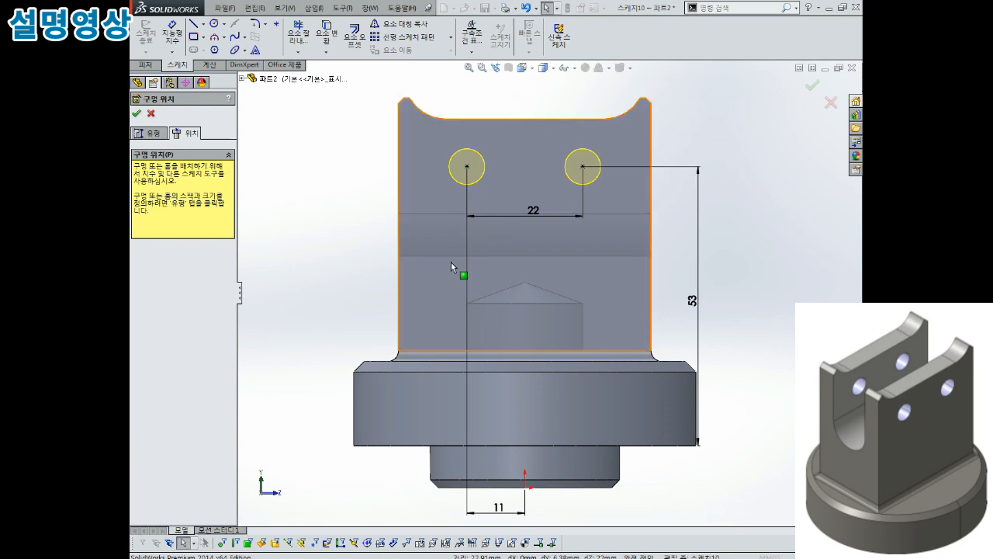
Rearrange the 11, 53 and 22 mm dimensions so they sit neatly on the block's face below the holes
left_click_drag(502, 507, 510, 289)
key("Escape")
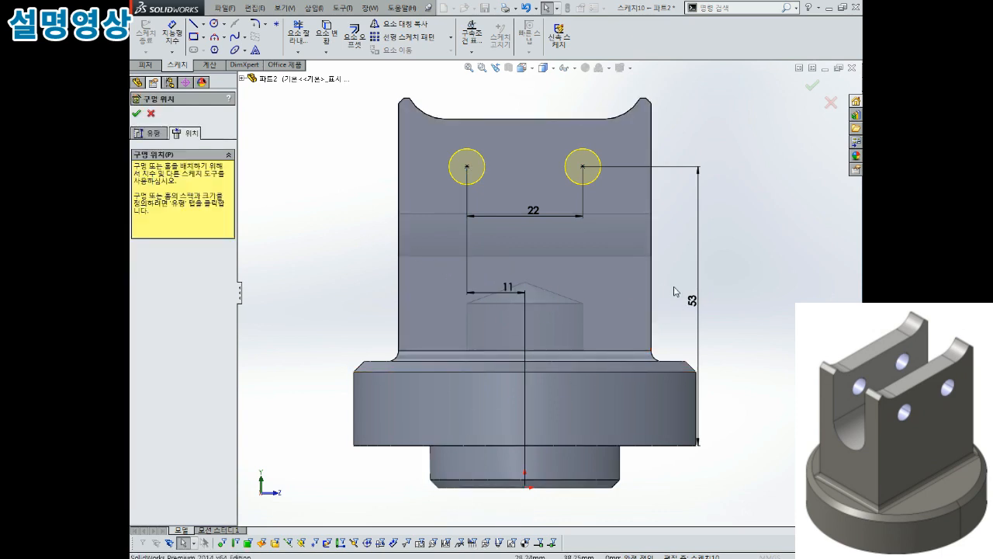
key("ctrl+8")
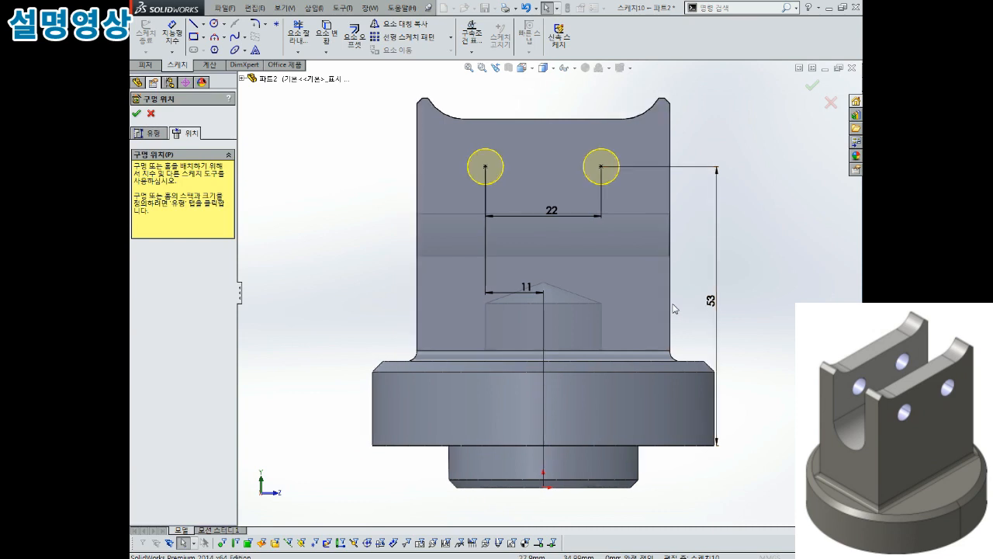
left_click_drag(704, 303, 625, 295)
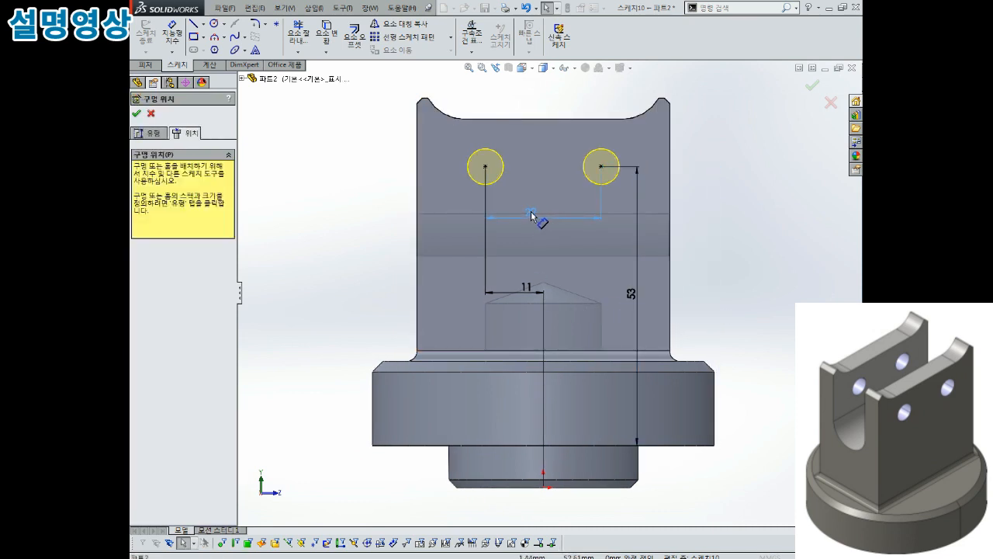
left_click_drag(538, 212, 544, 213)
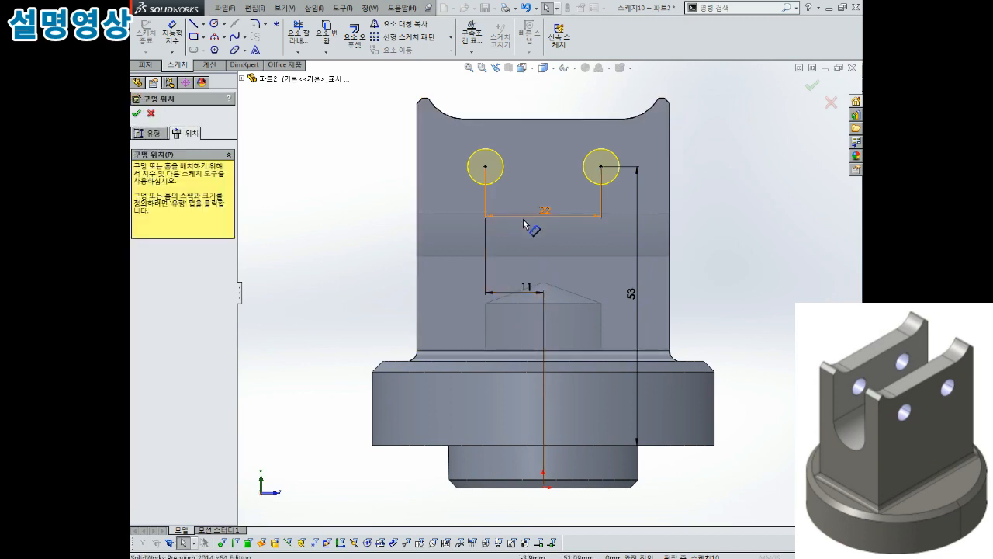
left_click(527, 287)
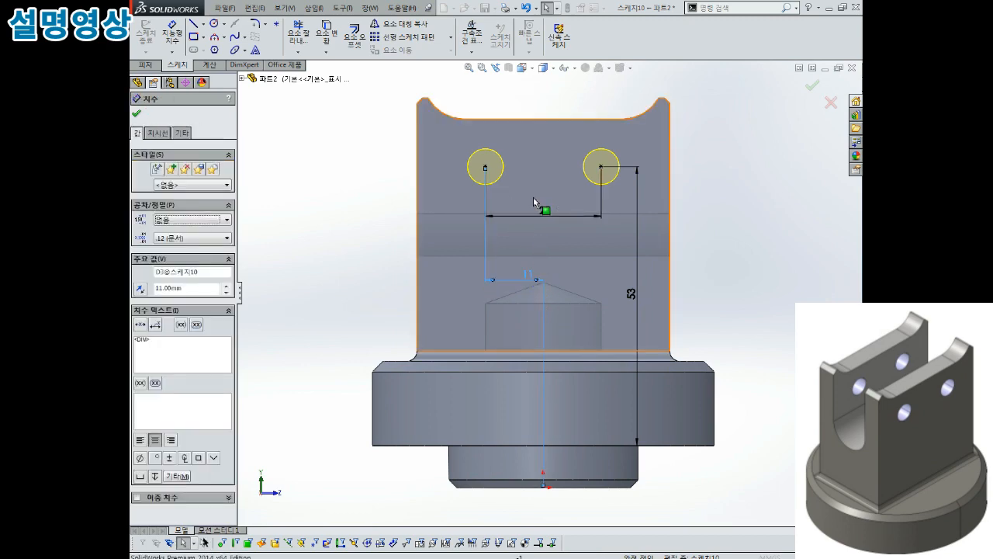
Create the two M8 tapped holes through both walls of the slotted block and check them from several sides
middle_click_drag(610, 241, 512, 332)
left_click(812, 86)
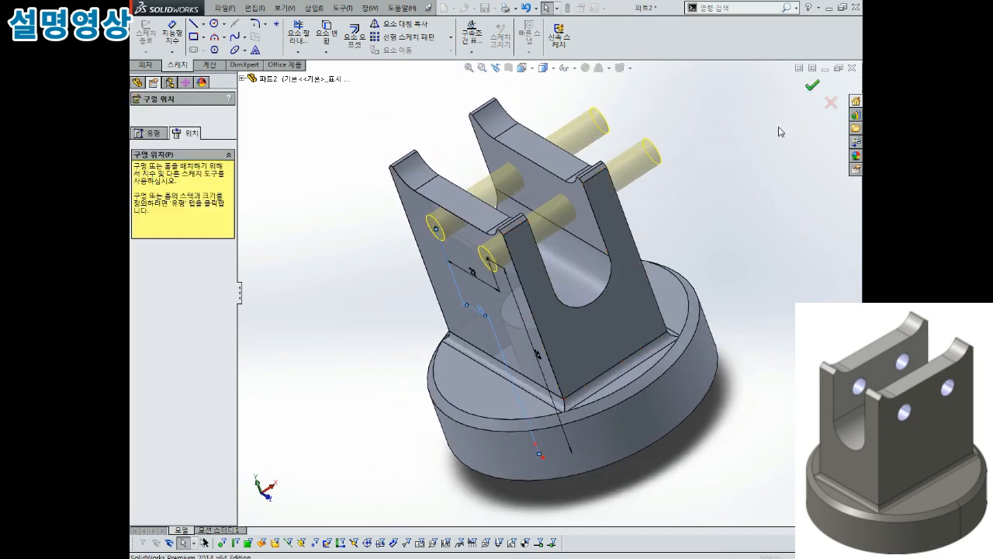
left_click(811, 87)
mouse_move(702, 183)
middle_mouse_down()
mouse_move(731, 152)
mouse_move(594, 187)
mouse_move(641, 189)
mouse_move(713, 162)
mouse_move(755, 215)
mouse_move(719, 137)
mouse_move(655, 236)
mouse_move(597, 213)
mouse_move(525, 163)
mouse_move(621, 195)
mouse_move(625, 218)
middle_mouse_up()
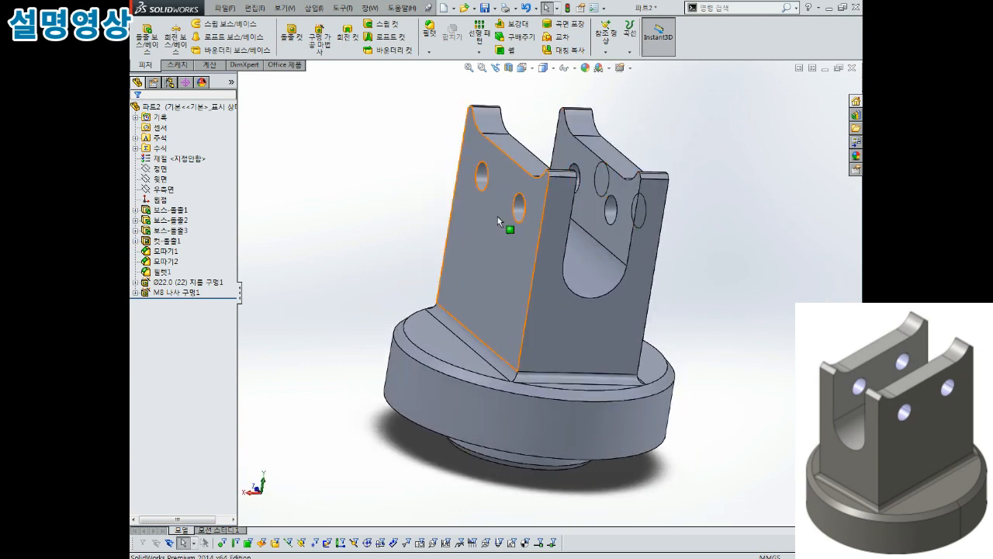
middle_click_drag(520, 208, 479, 198)
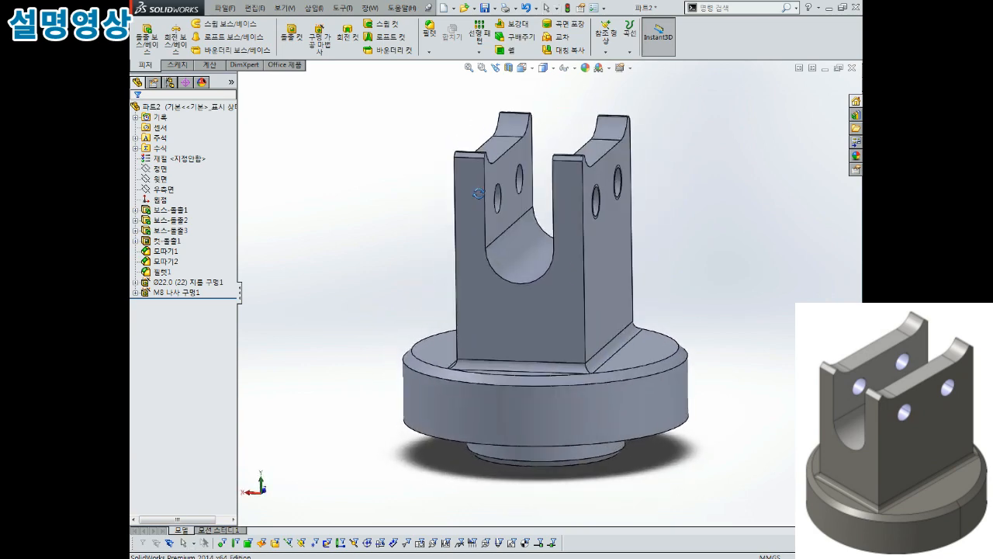
Change the M8 tapped holes' end condition to blind with a drill depth of 15 mm
right_click(185, 293)
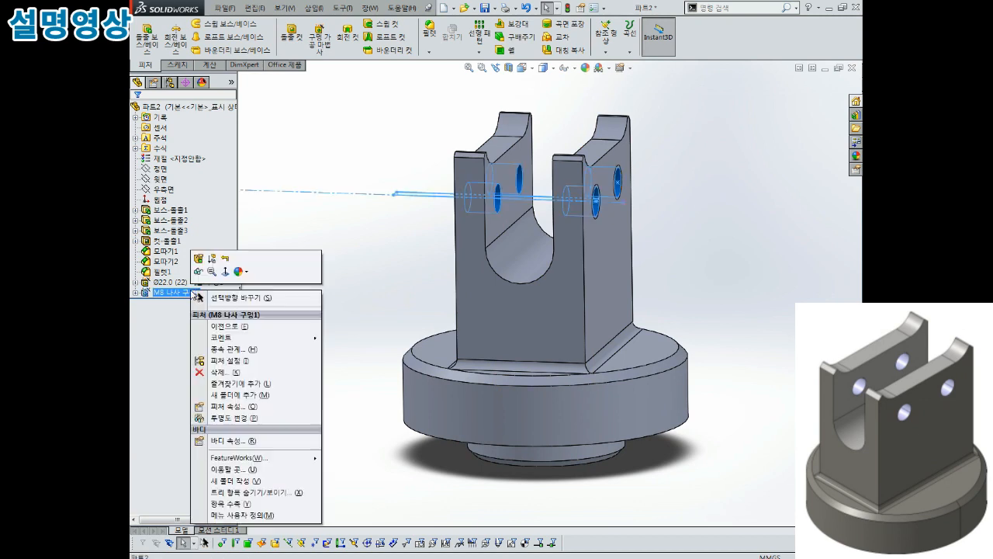
left_click(199, 260)
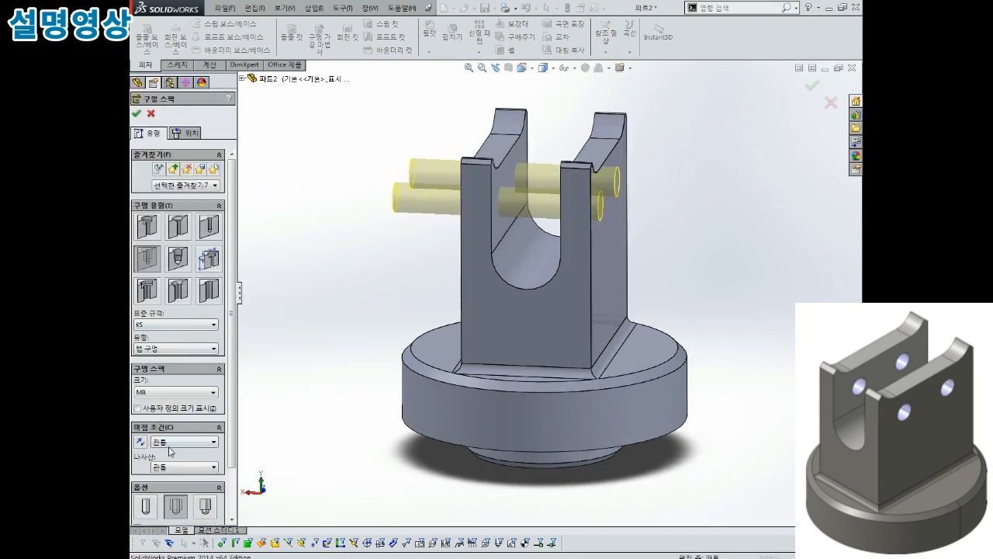
left_click(183, 441)
left_click(173, 451)
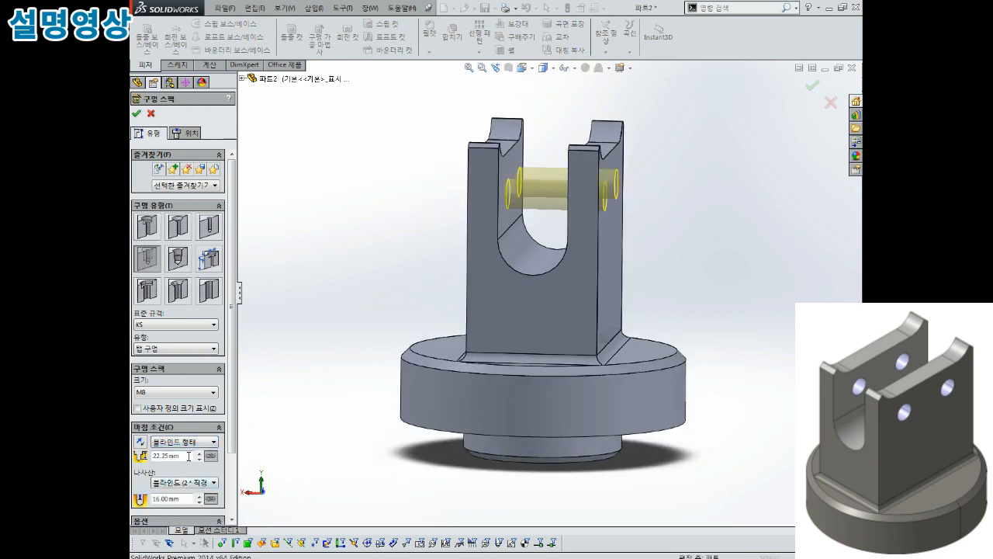
key("Return")
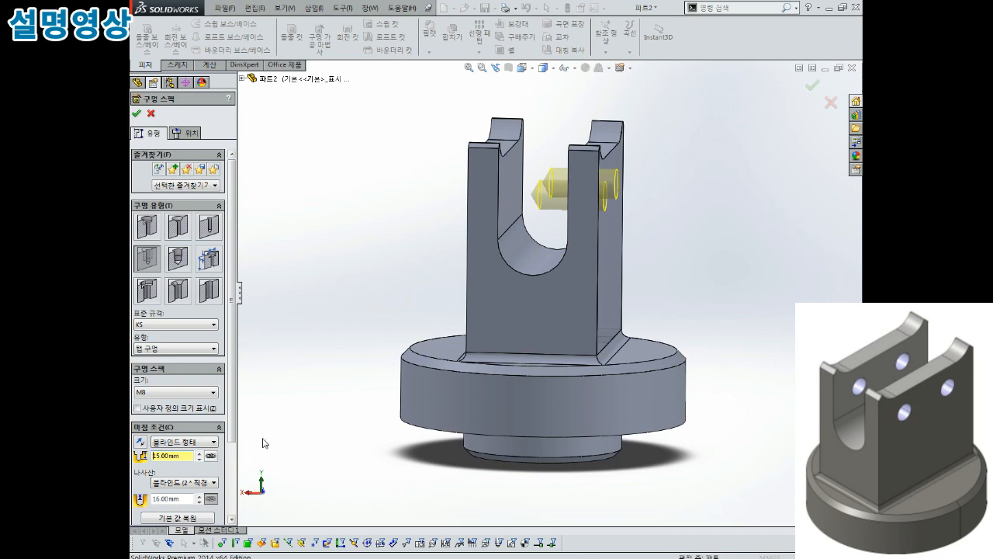
middle_click_drag(345, 325, 351, 321)
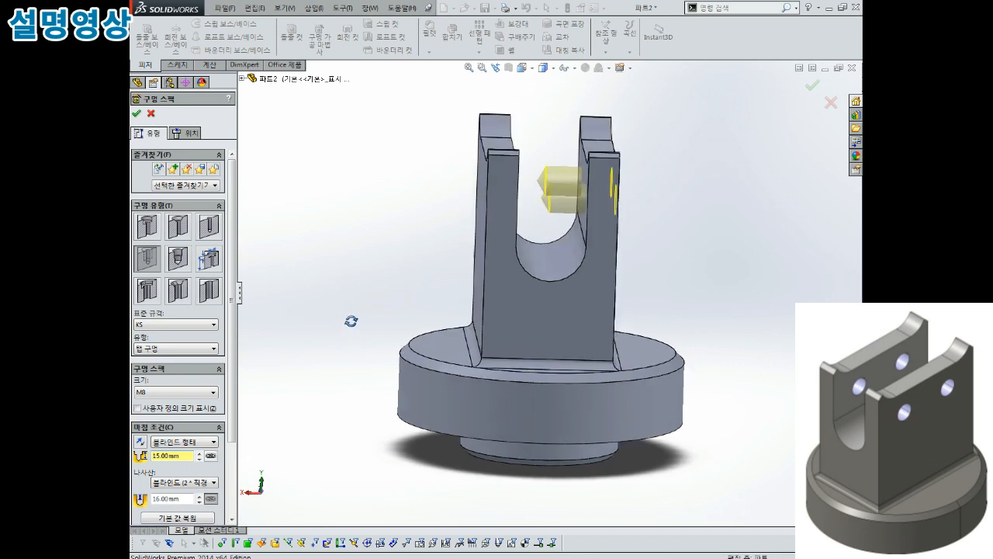
left_click(135, 112)
middle_click_drag(426, 225, 395, 290)
middle_click_drag(626, 267, 606, 256)
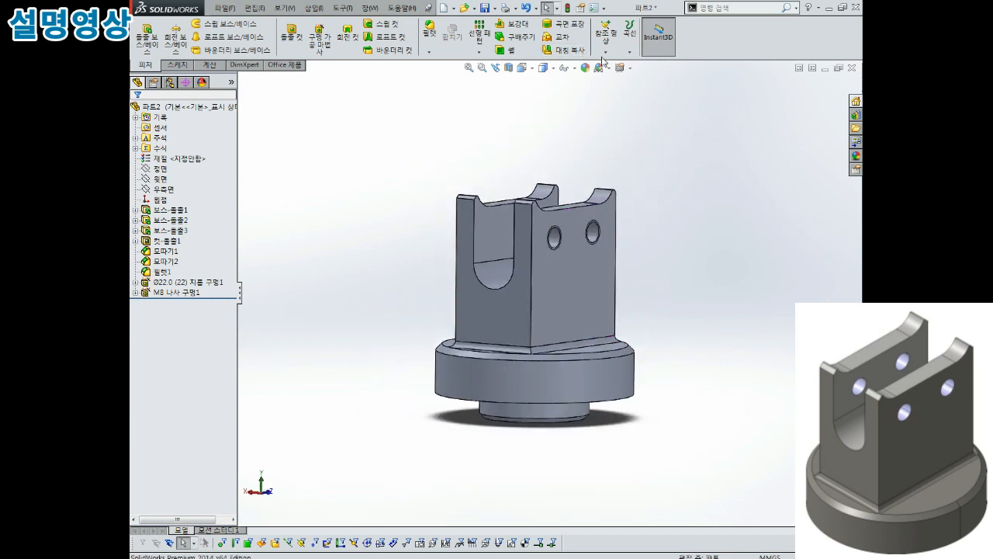
Mirror the M8 tapped hole feature about the right plane onto the opposite side wall
left_click(559, 51)
middle_click_drag(654, 207, 674, 248)
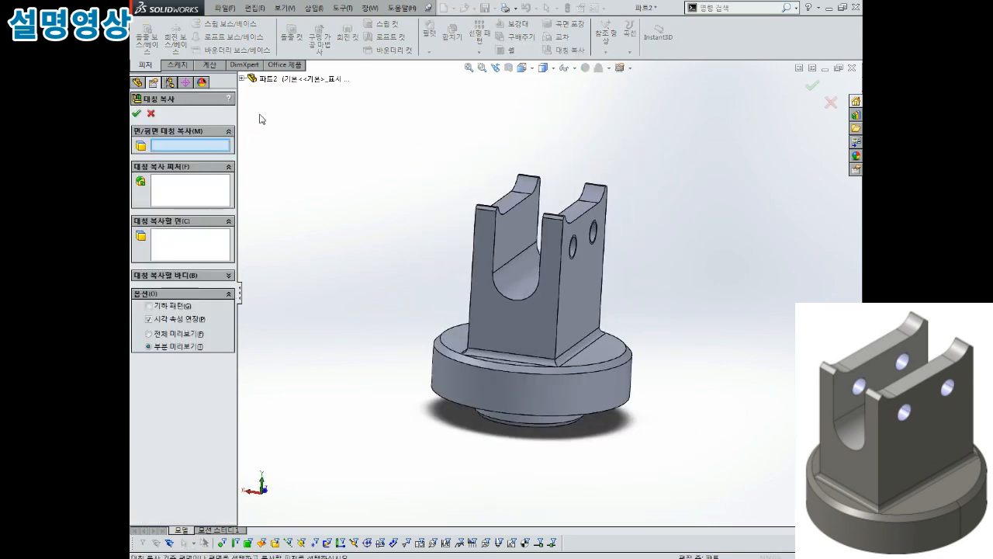
left_click(241, 79)
left_click(279, 160)
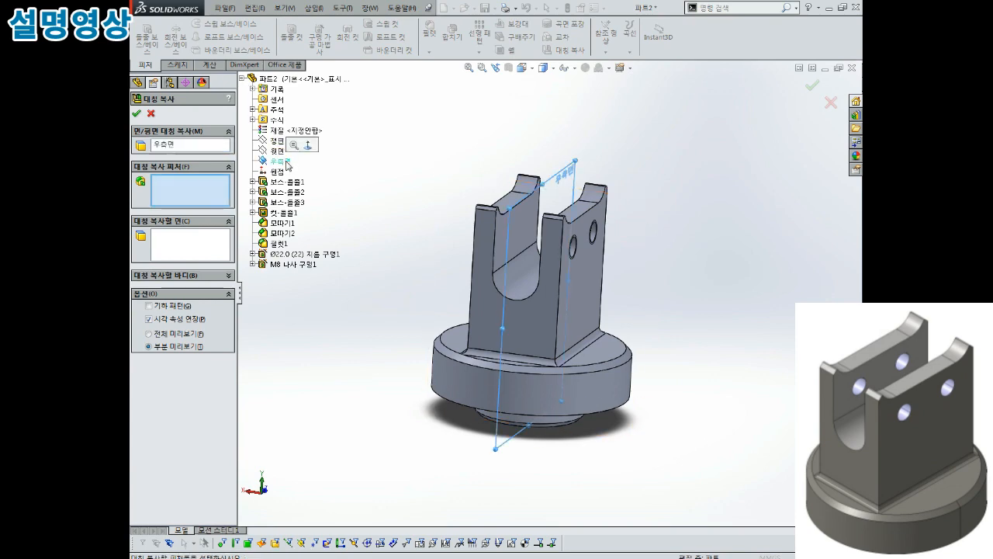
left_click(293, 264)
middle_click_drag(302, 248, 448, 222)
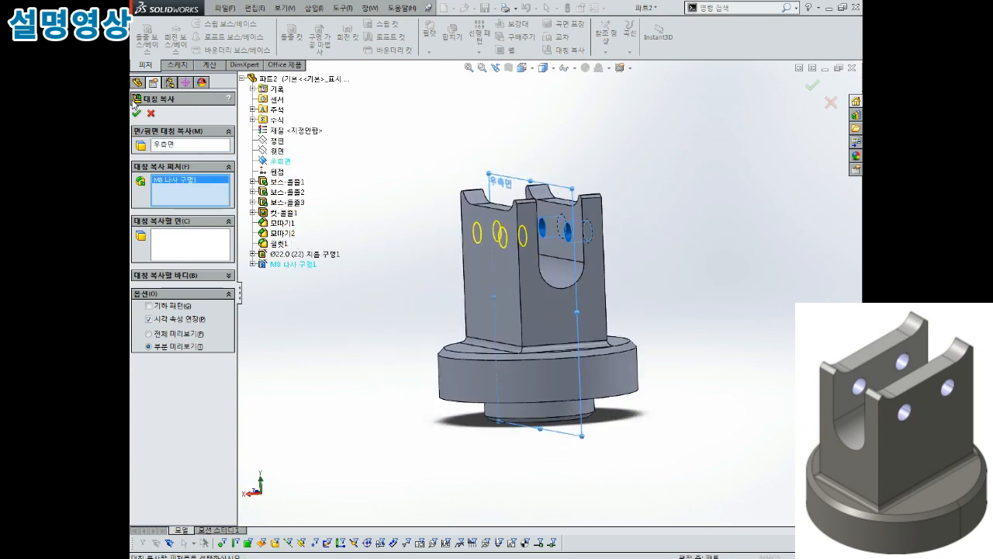
Inspect the M8 holes in both side walls and the rest of the part from several sides
middle_click_drag(469, 259, 495, 277)
scroll(572, 254, "down", 3)
middle_click_drag(583, 256, 692, 259)
scroll(730, 293, "up", 3)
middle_click_drag(729, 292, 594, 374)
scroll(620, 287, "down", 3)
scroll(603, 365, "up", 3)
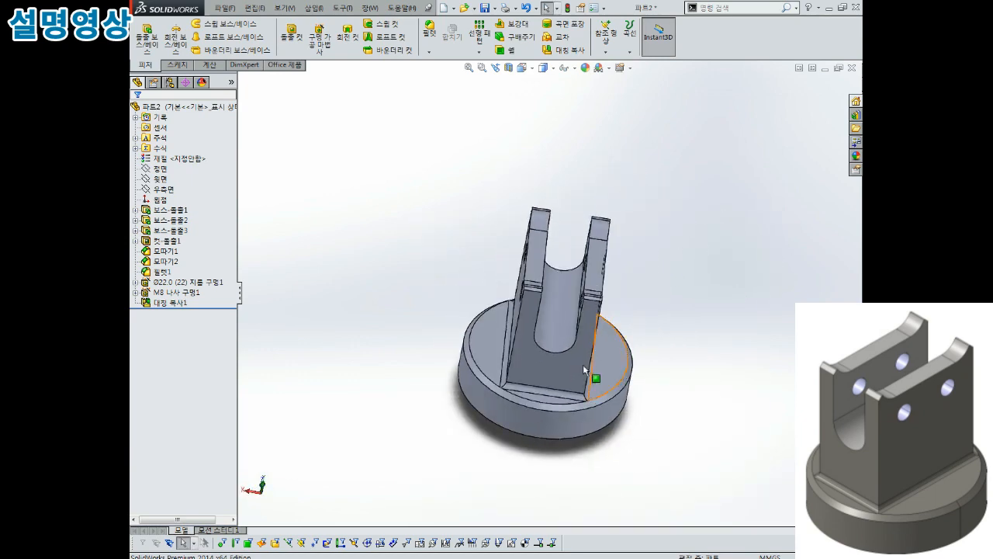
scroll(556, 405, "down", 5)
middle_click_drag(556, 406, 383, 210)
scroll(559, 326, "up", 3)
Apply a light beige colour, RGB 254, 222, 194, to the whole part
right_click(145, 114)
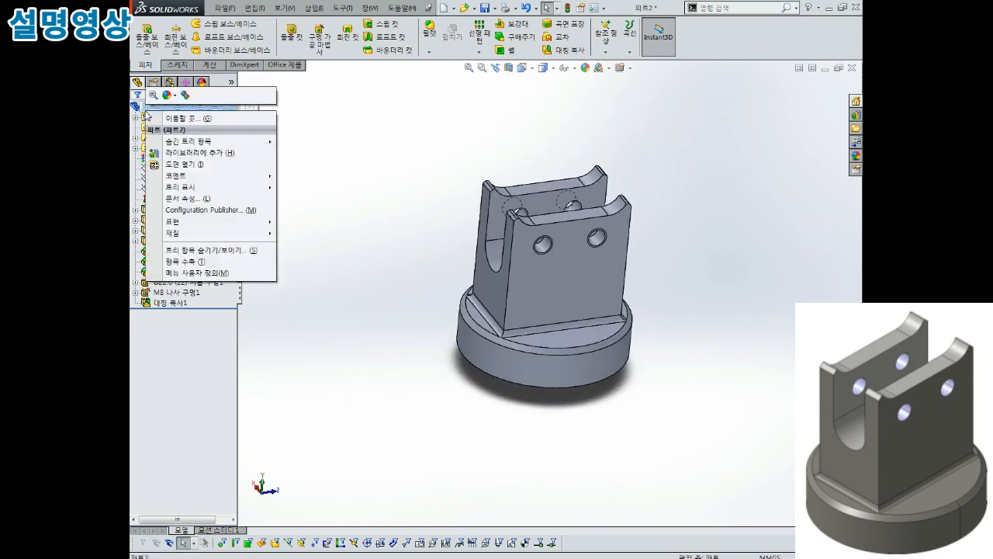
left_click(175, 96)
left_click(179, 118)
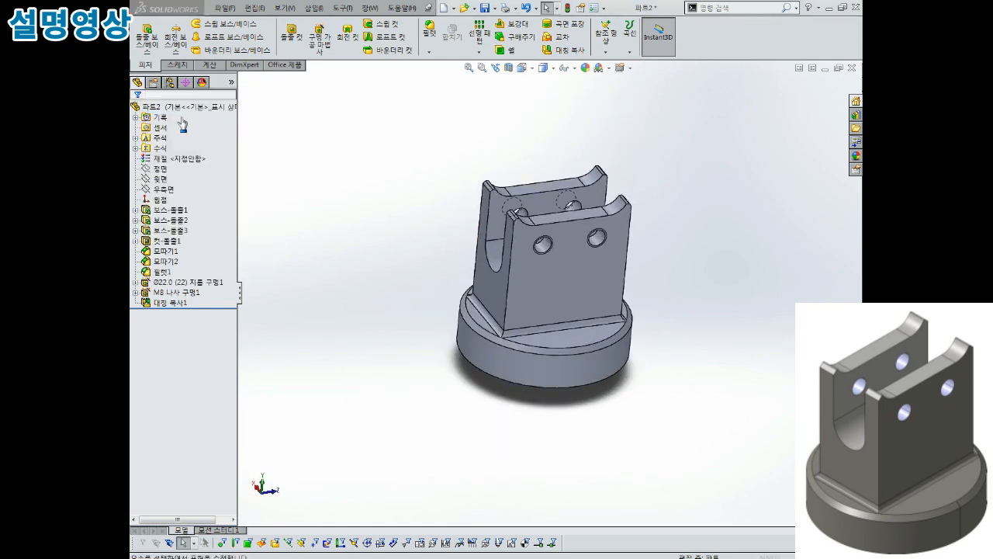
left_click(163, 331)
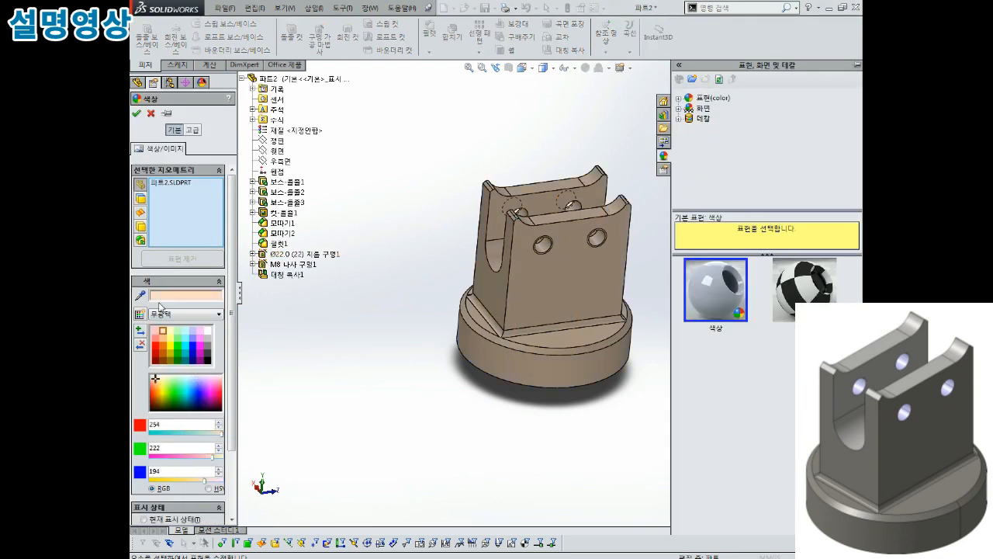
left_click(136, 113)
scroll(636, 288, "up", 3)
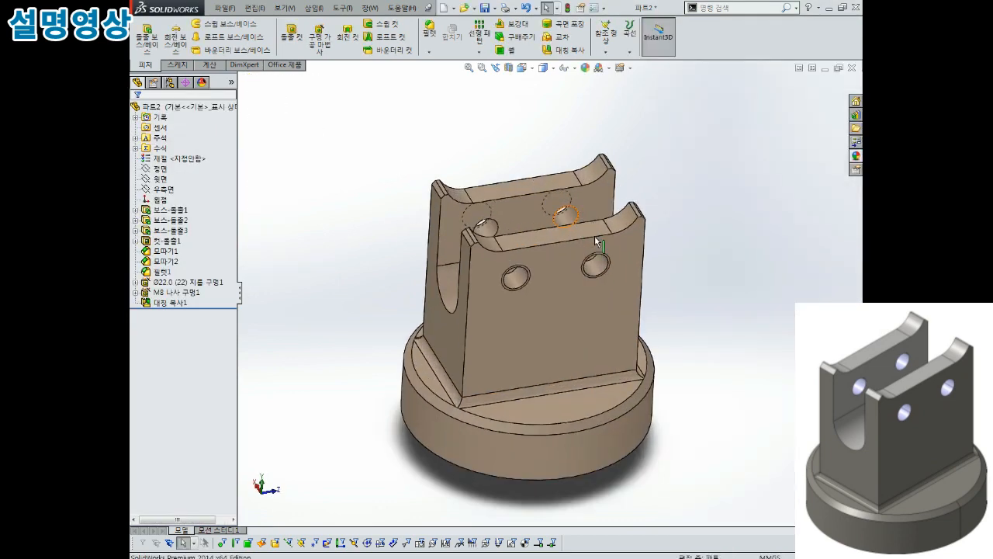
middle_click_drag(632, 280, 517, 299)
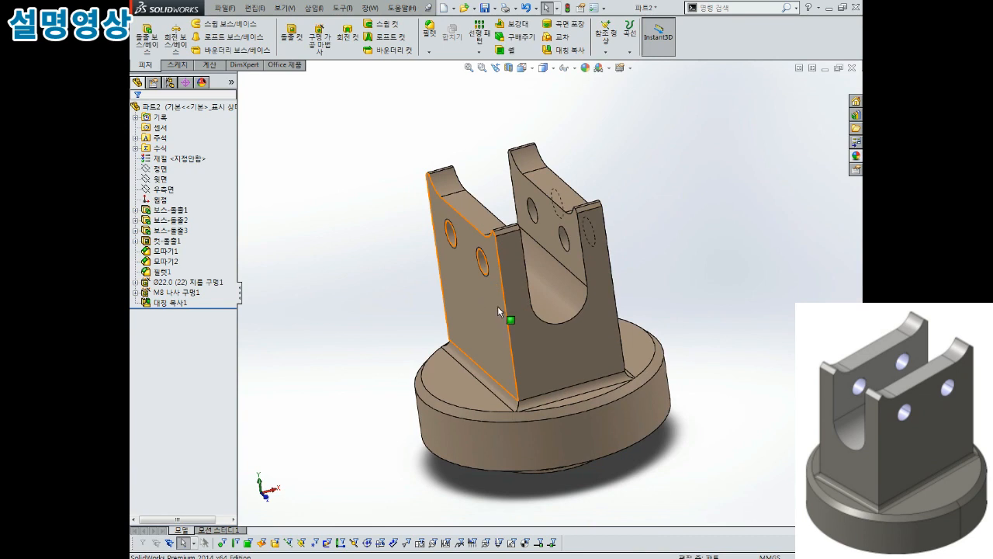
Save the part in the 0805 folder under the file name 35
key("ctrl+s")
type("4.SLDPRT")
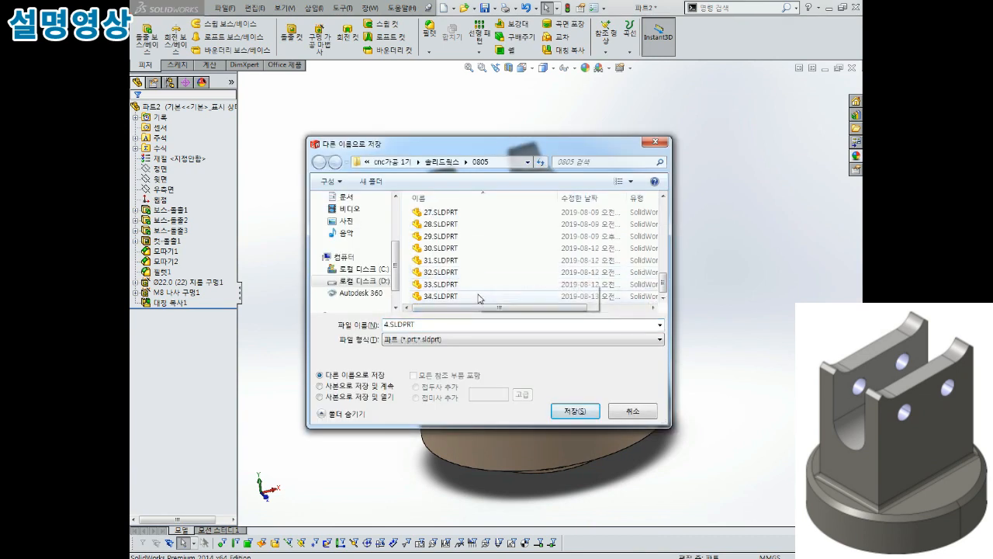
type("35")
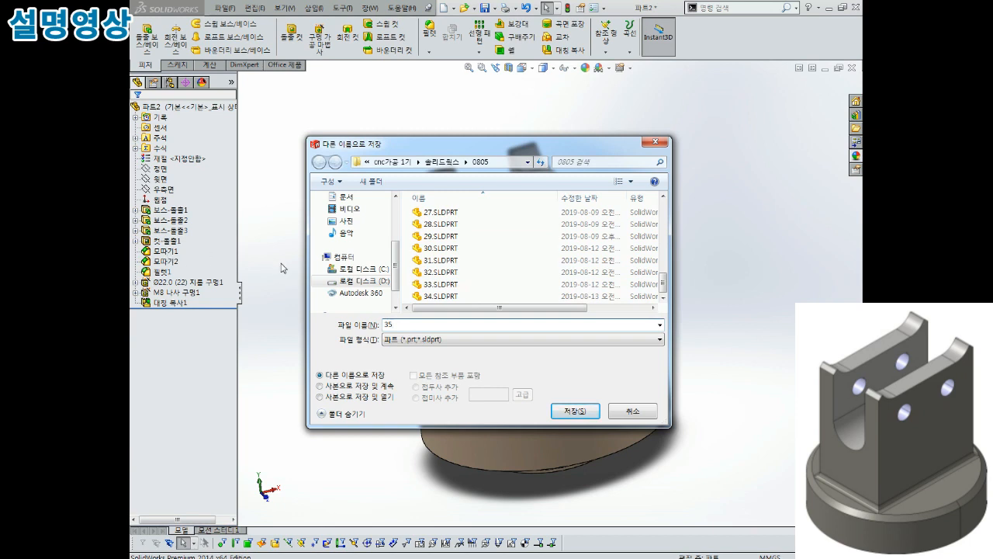
left_click(581, 415)
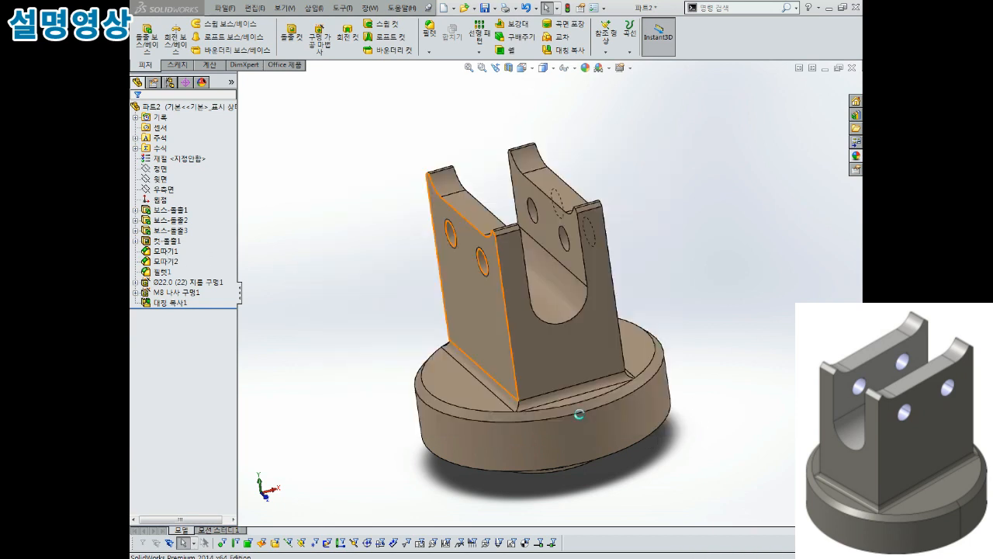
Start a sketch on the ring-shaped bottom face of the Ø65 flange
scroll(611, 302, "up", 2)
middle_click_drag(589, 361, 612, 293)
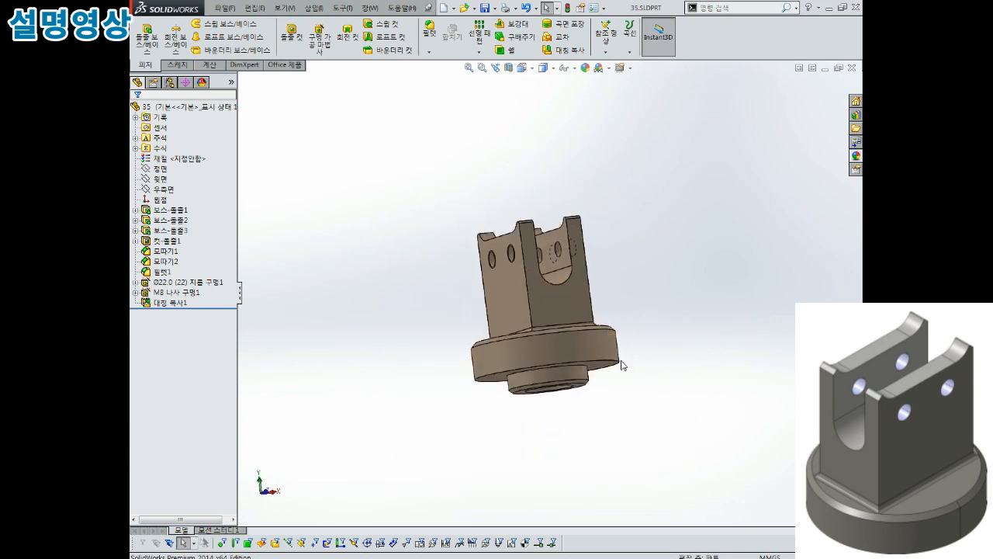
middle_click_drag(632, 406, 613, 319)
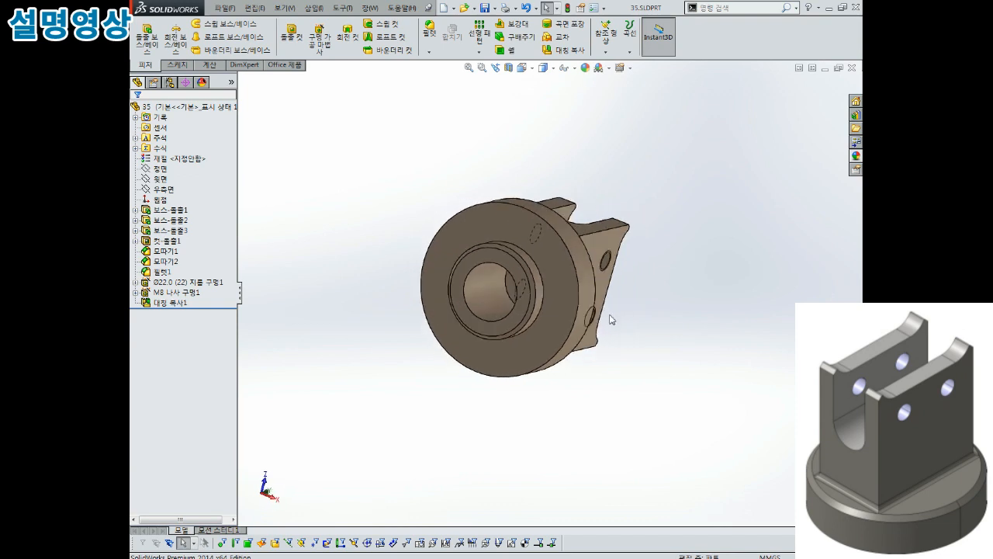
left_click(502, 224)
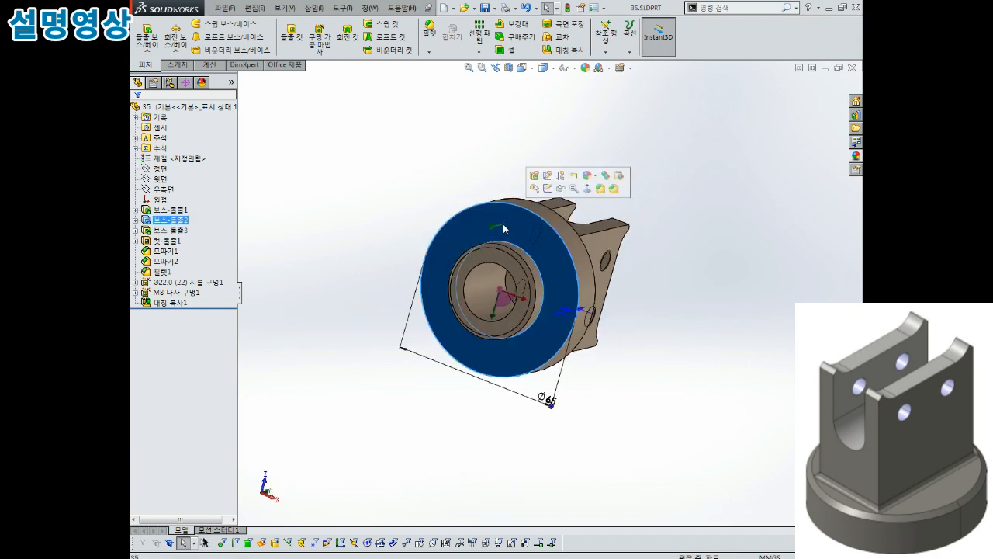
left_click(448, 185)
middle_click_drag(446, 184, 391, 184)
left_click(450, 224)
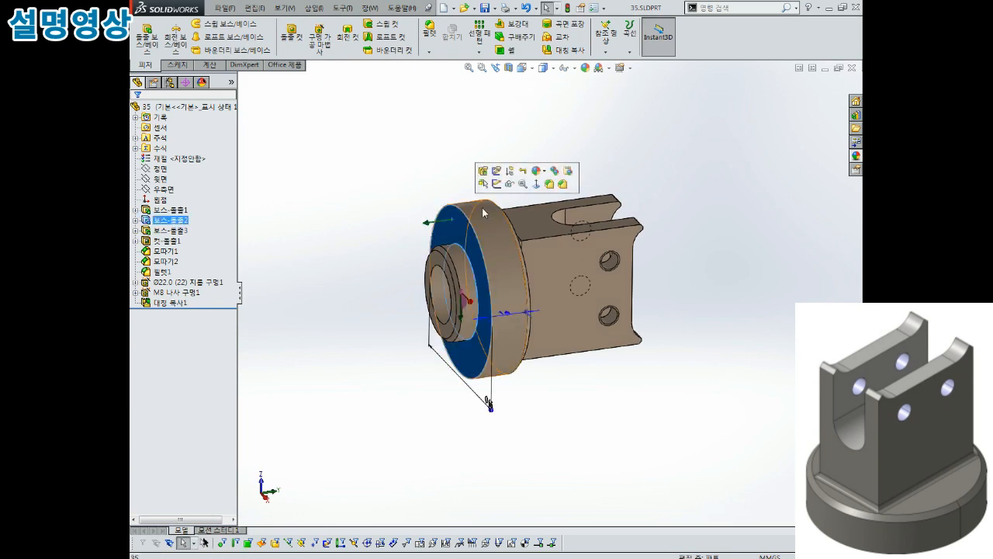
left_click(492, 174)
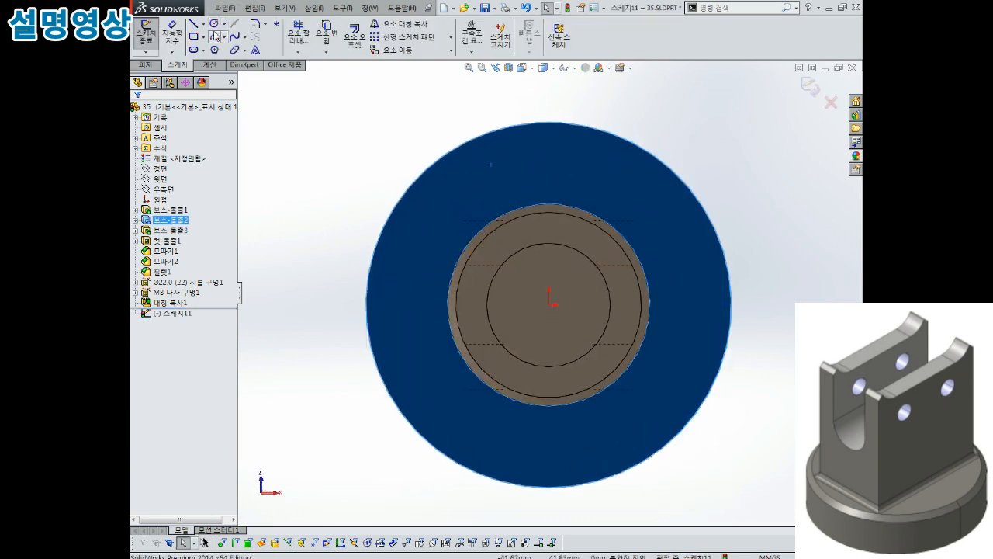
Draw two concentric circles centred on the origin between the flange rim and the boss, the outer about 51 mm in diameter
left_click(213, 24)
left_click(549, 305)
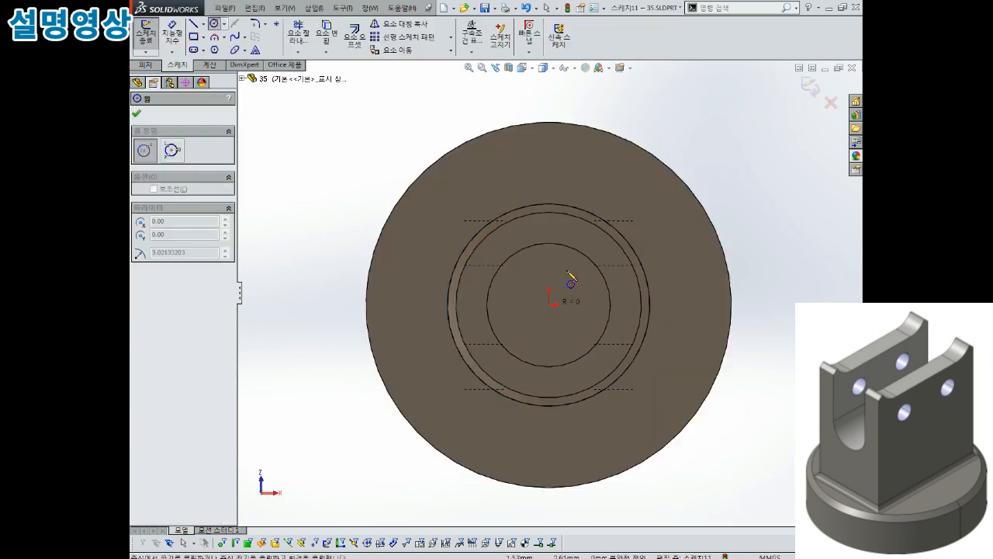
left_click(621, 189)
left_click(549, 305)
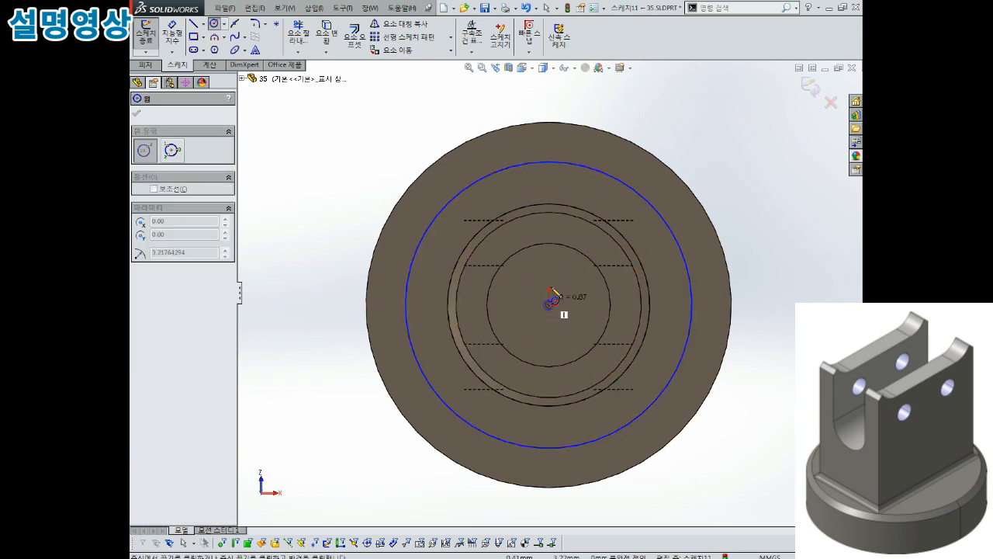
left_click(621, 207)
key("Escape")
mouse_move(621, 207)
middle_mouse_down()
mouse_move(633, 234)
mouse_move(425, 239)
mouse_move(469, 215)
middle_mouse_up()
key("ctrl+8")
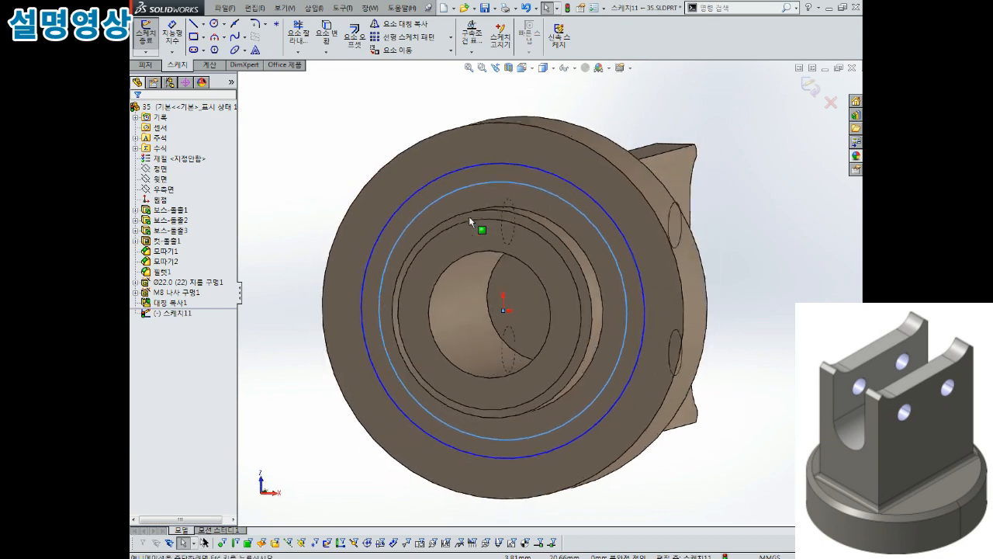
Dimension the outer circle's diameter at 55 mm and the inner circle's diameter at 45 mm
right_click_drag(705, 146, 706, 144)
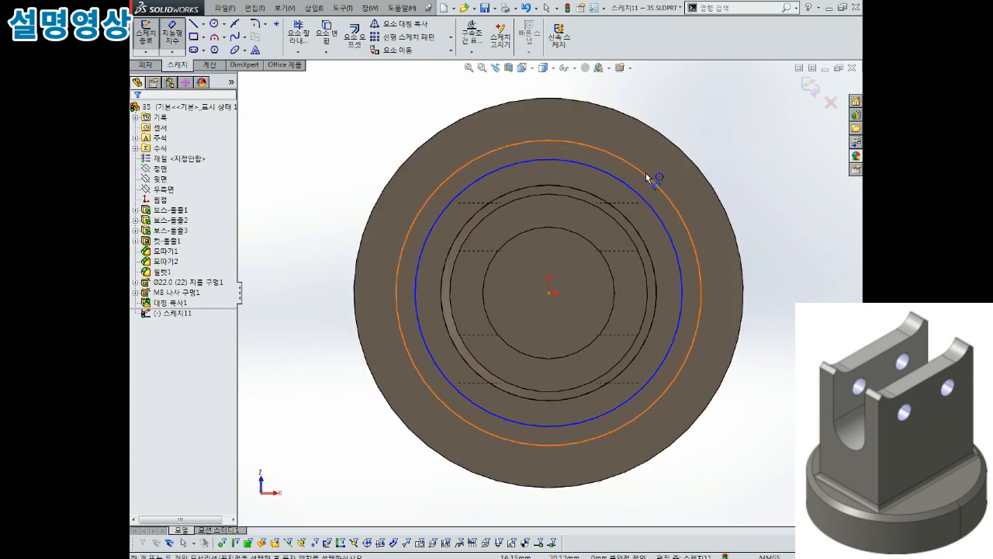
left_click(649, 173)
left_click(710, 128)
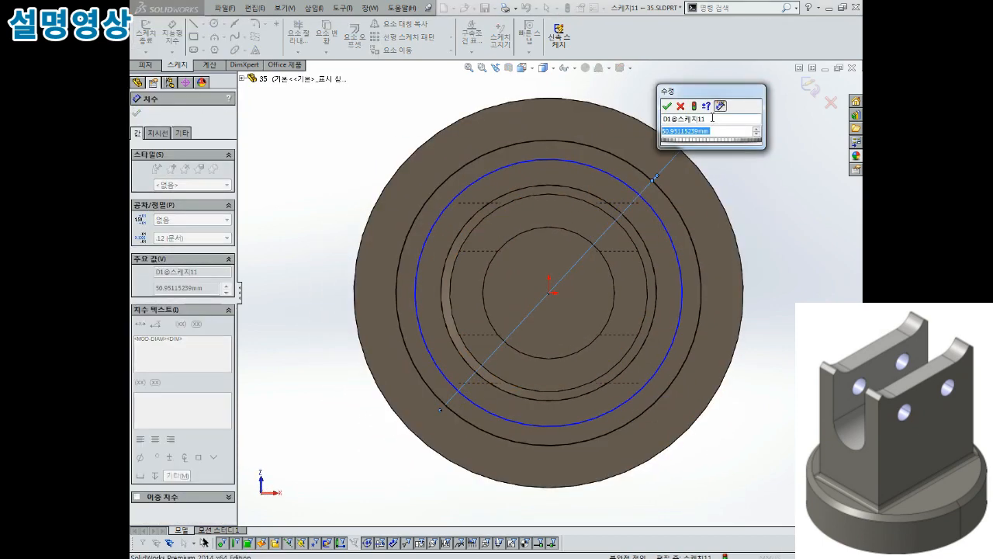
type("55")
key("Return")
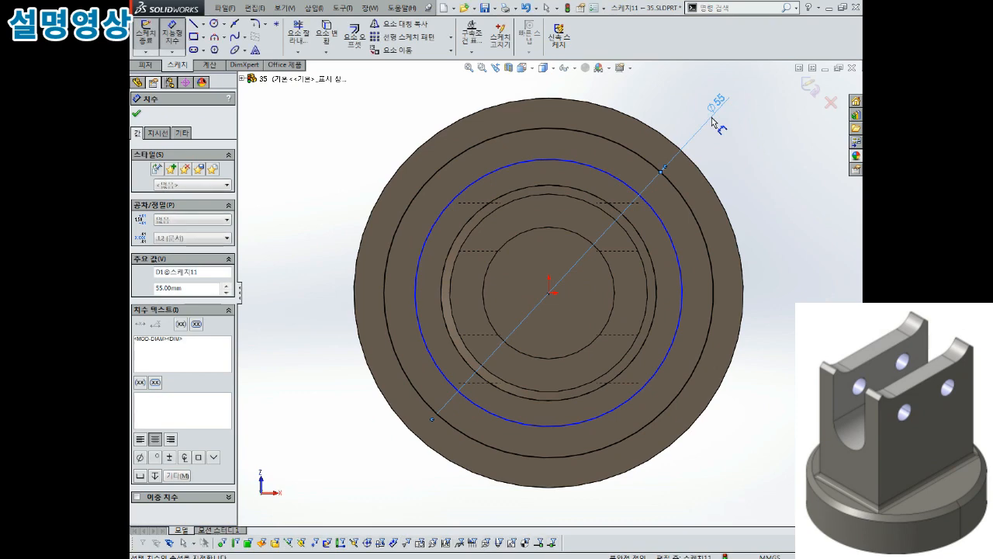
left_click(654, 205)
left_click(741, 179)
type("45")
key("Return")
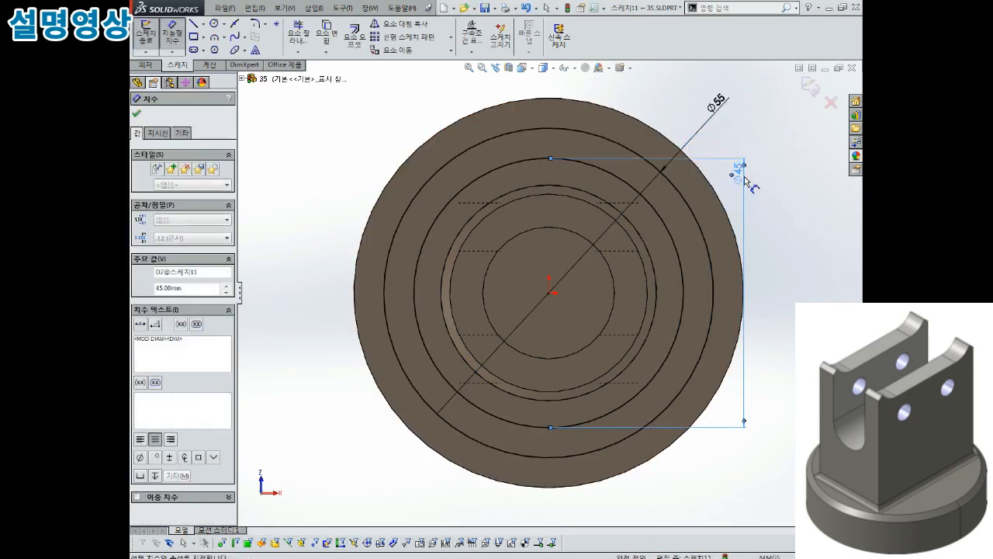
key("Escape")
Move the Ø55 dimension to the side of the flange opposite the Ø45 dimension
middle_click_drag(747, 206, 613, 219)
scroll(531, 253, "up", 2)
scroll(528, 271, "down", 3)
scroll(509, 259, "up", 3)
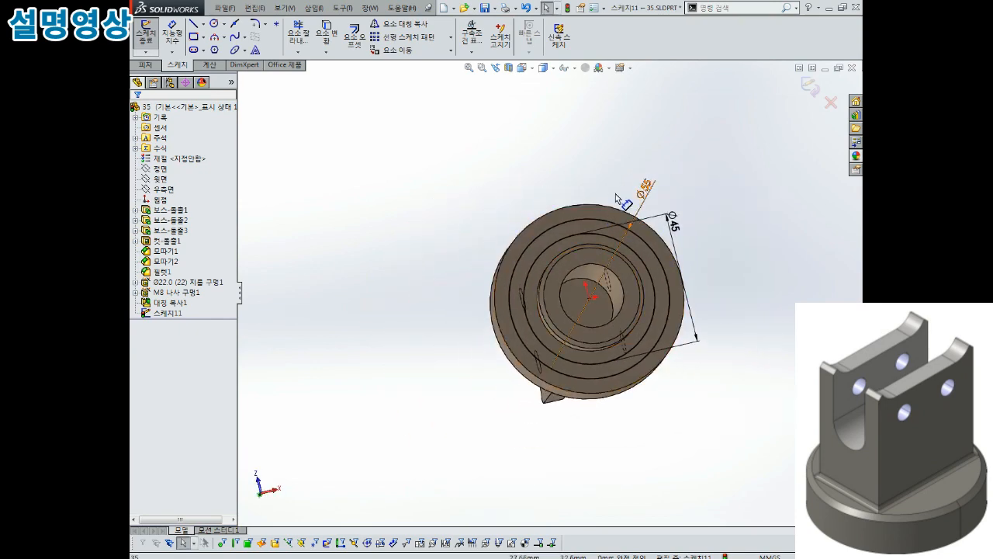
left_click(486, 265)
middle_click_drag(486, 265, 572, 237)
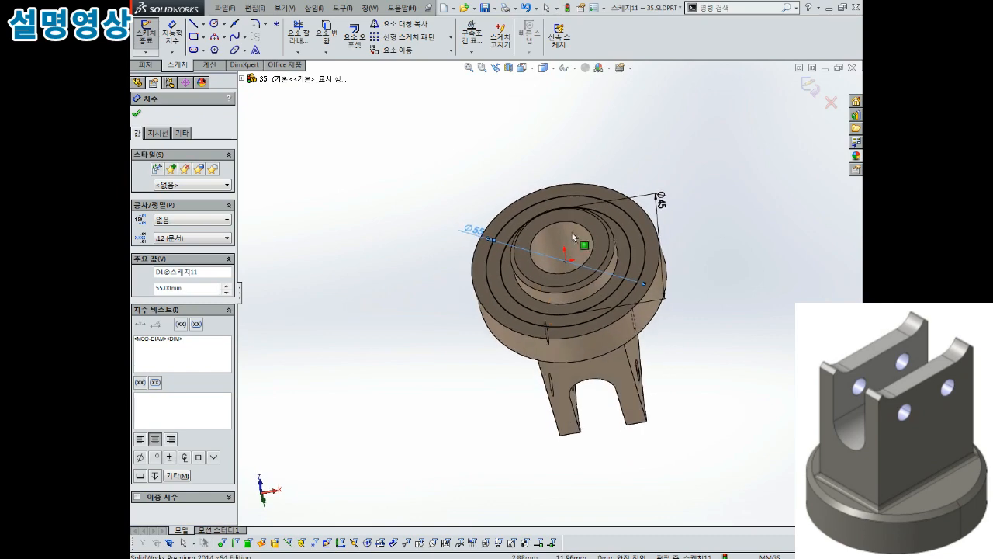
Finish the sketch and cut the ring between the Ø55 and Ø45 circles 4 mm deep into the flange's underside
middle_click_drag(692, 171, 653, 253)
left_click(809, 89)
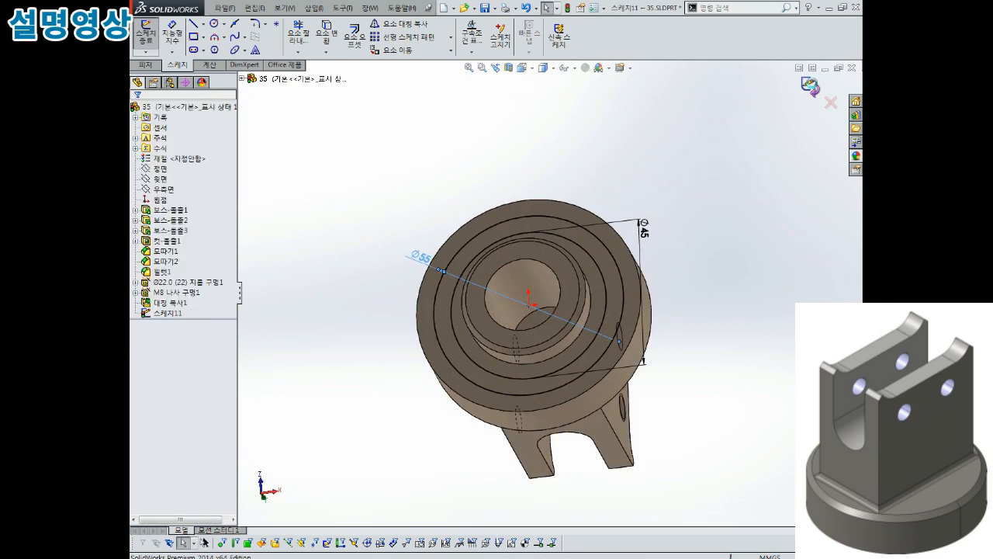
left_click(292, 44)
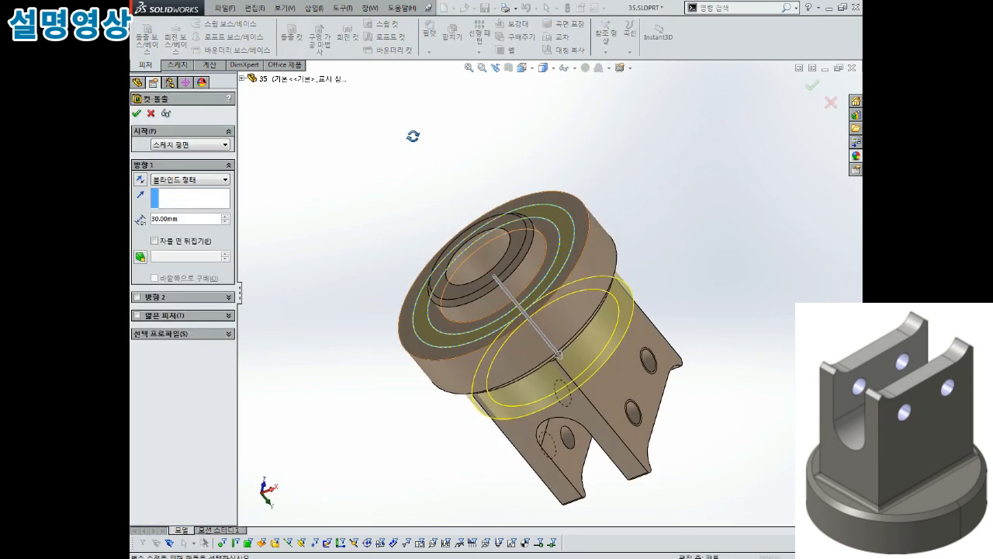
double_click(188, 218)
type("4")
key("Return")
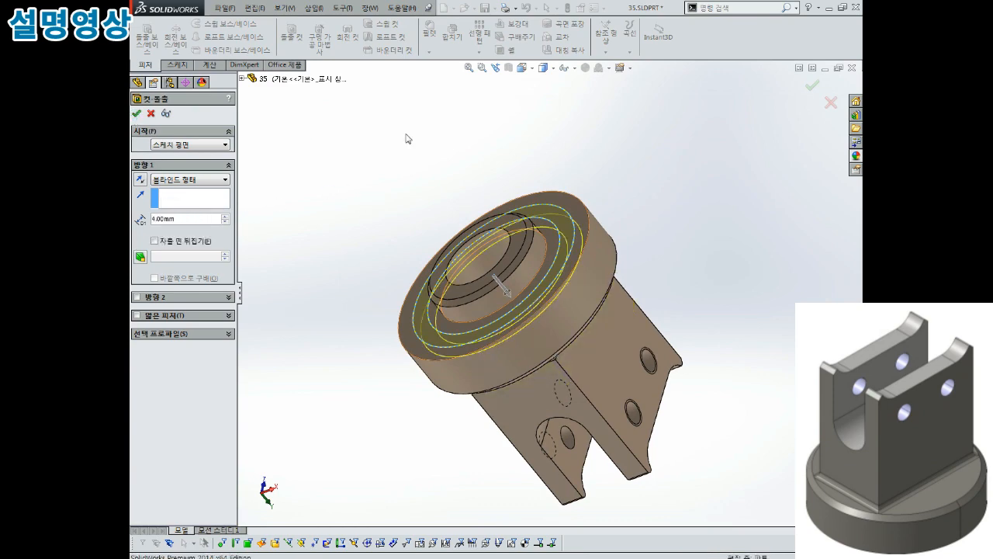
key("Return")
Display the part with hidden lines visible and view it normal to the block's side face containing the two M8 holes
middle_click_drag(408, 138, 500, 301)
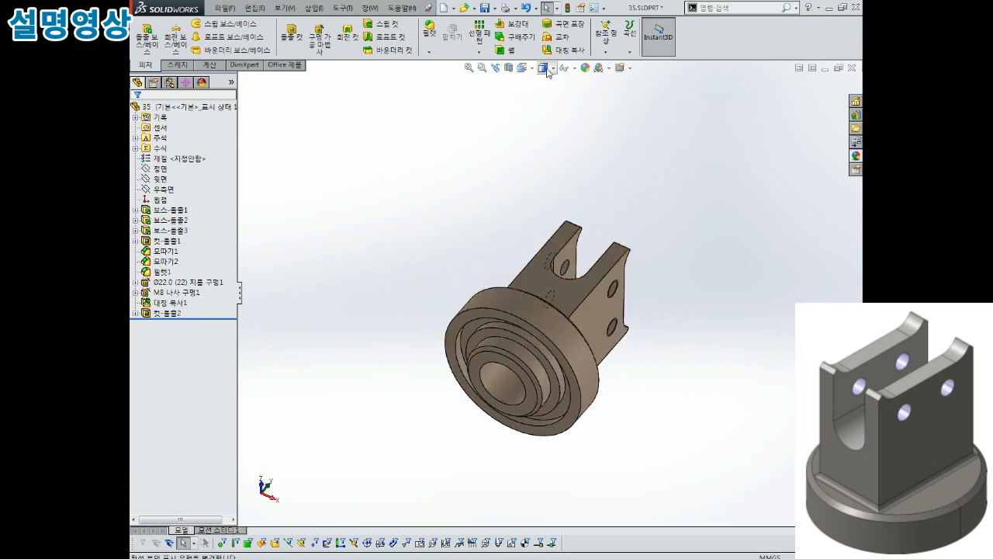
left_click(546, 125)
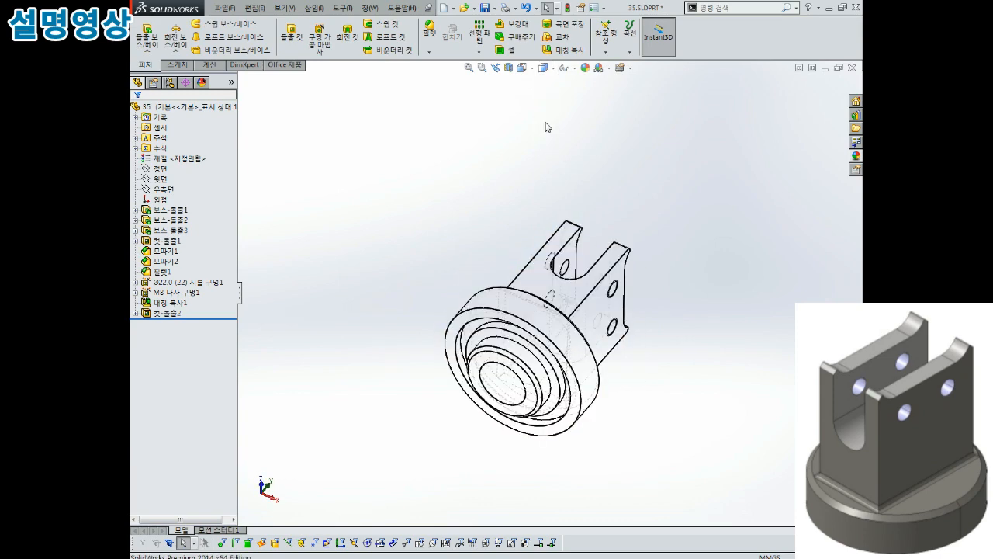
key("ctrl+6")
middle_click_drag(546, 126, 409, 292)
left_click(545, 328)
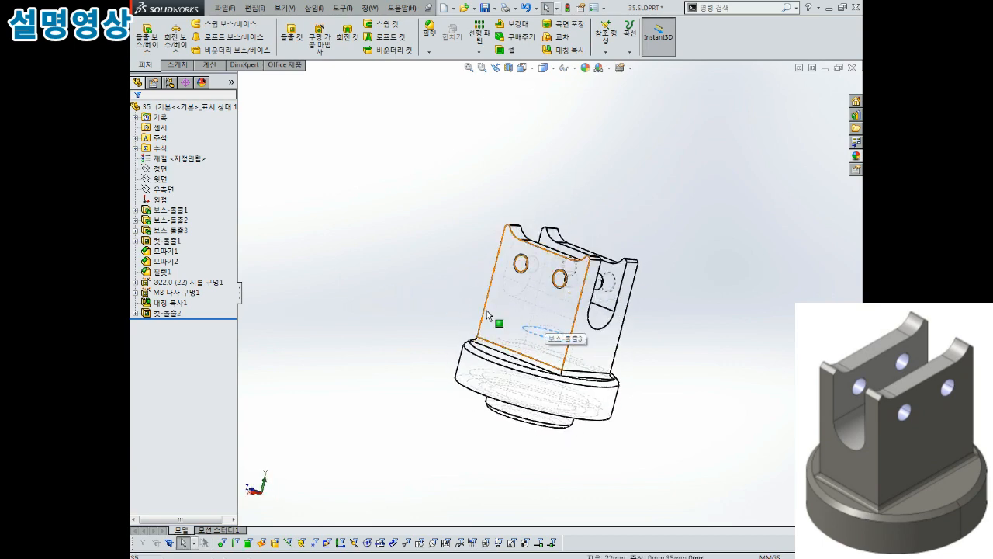
key("ctrl+8")
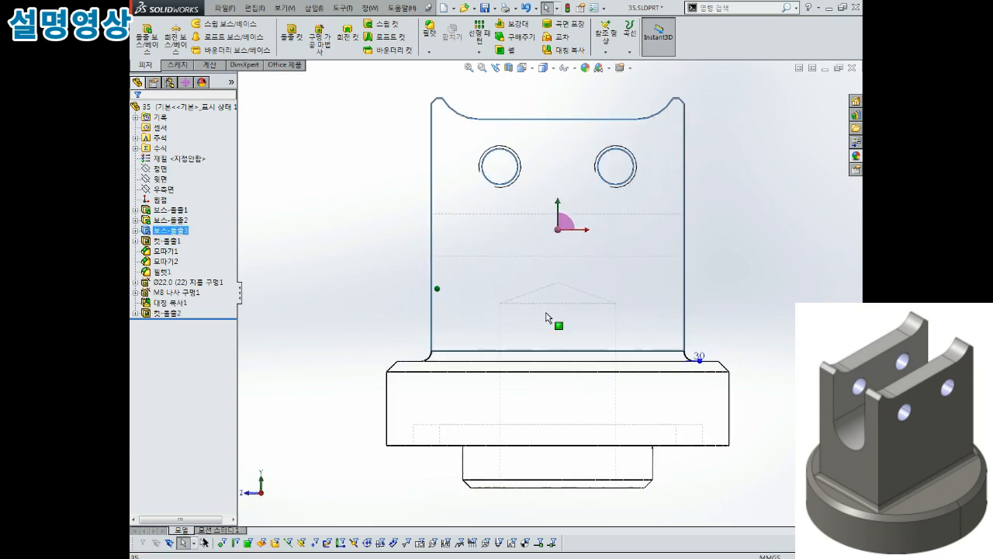
key("Escape")
Display the part in wireframe and fit the whole side view in the window
left_click(527, 72)
left_click(546, 70)
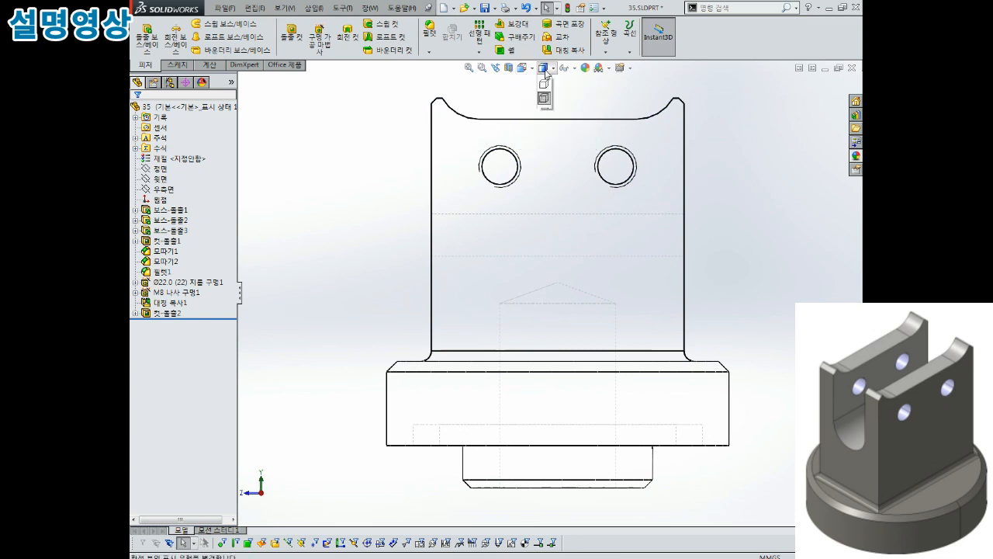
left_click(545, 138)
key("f")
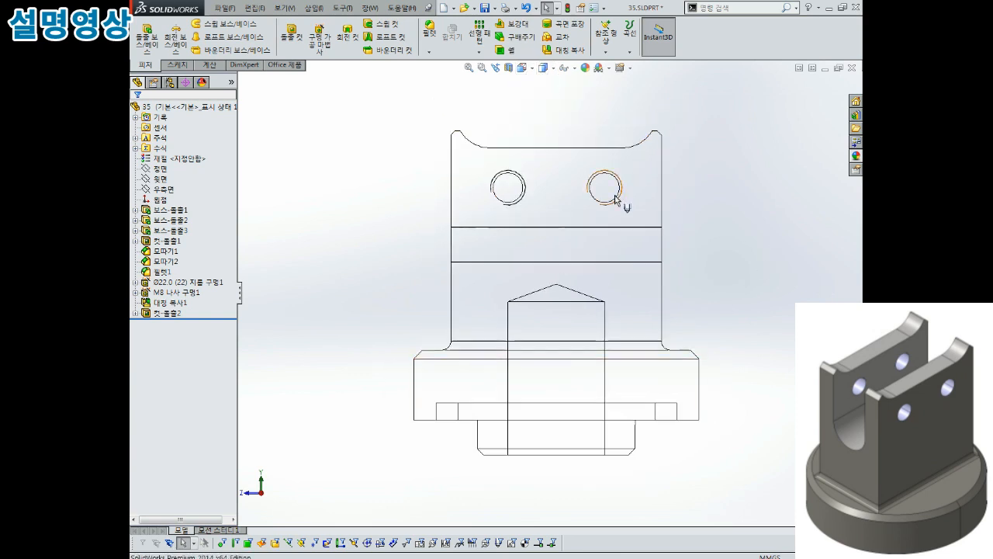
Compare the side view with hidden lines removed and with hidden lines visible, then return to wireframe to inspect the groove and bore
left_click(543, 69)
left_click(544, 111)
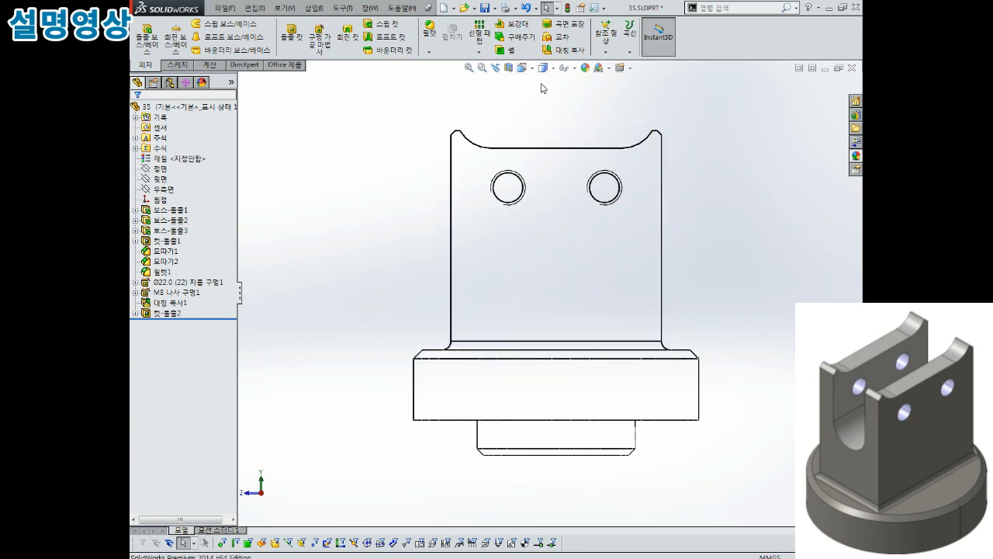
left_click(546, 125)
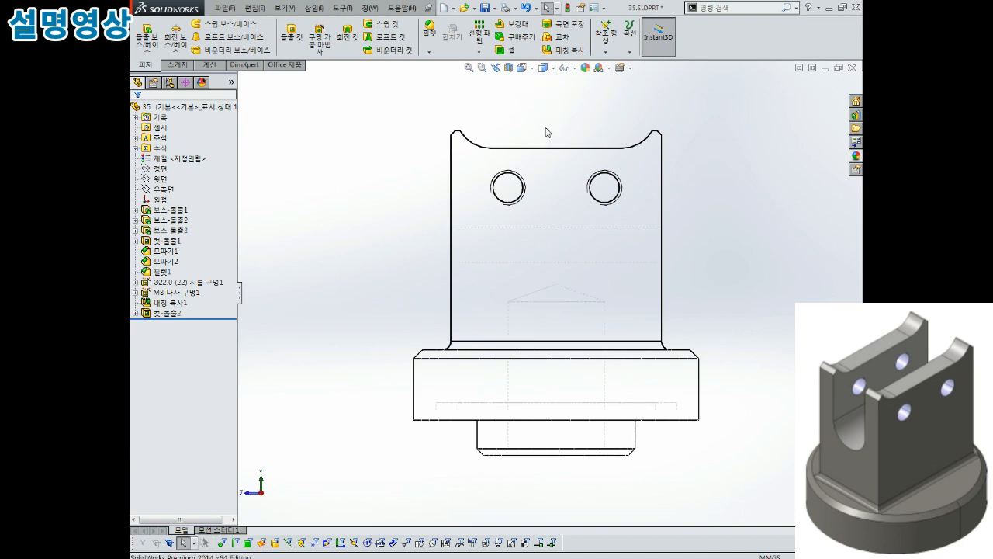
left_click(547, 72)
left_click(546, 139)
scroll(694, 312, "down", 2)
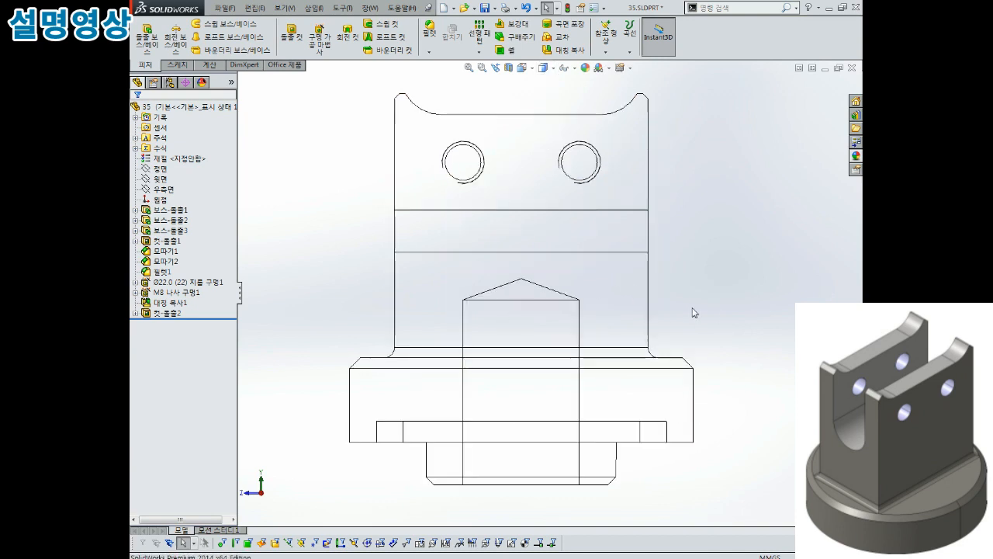